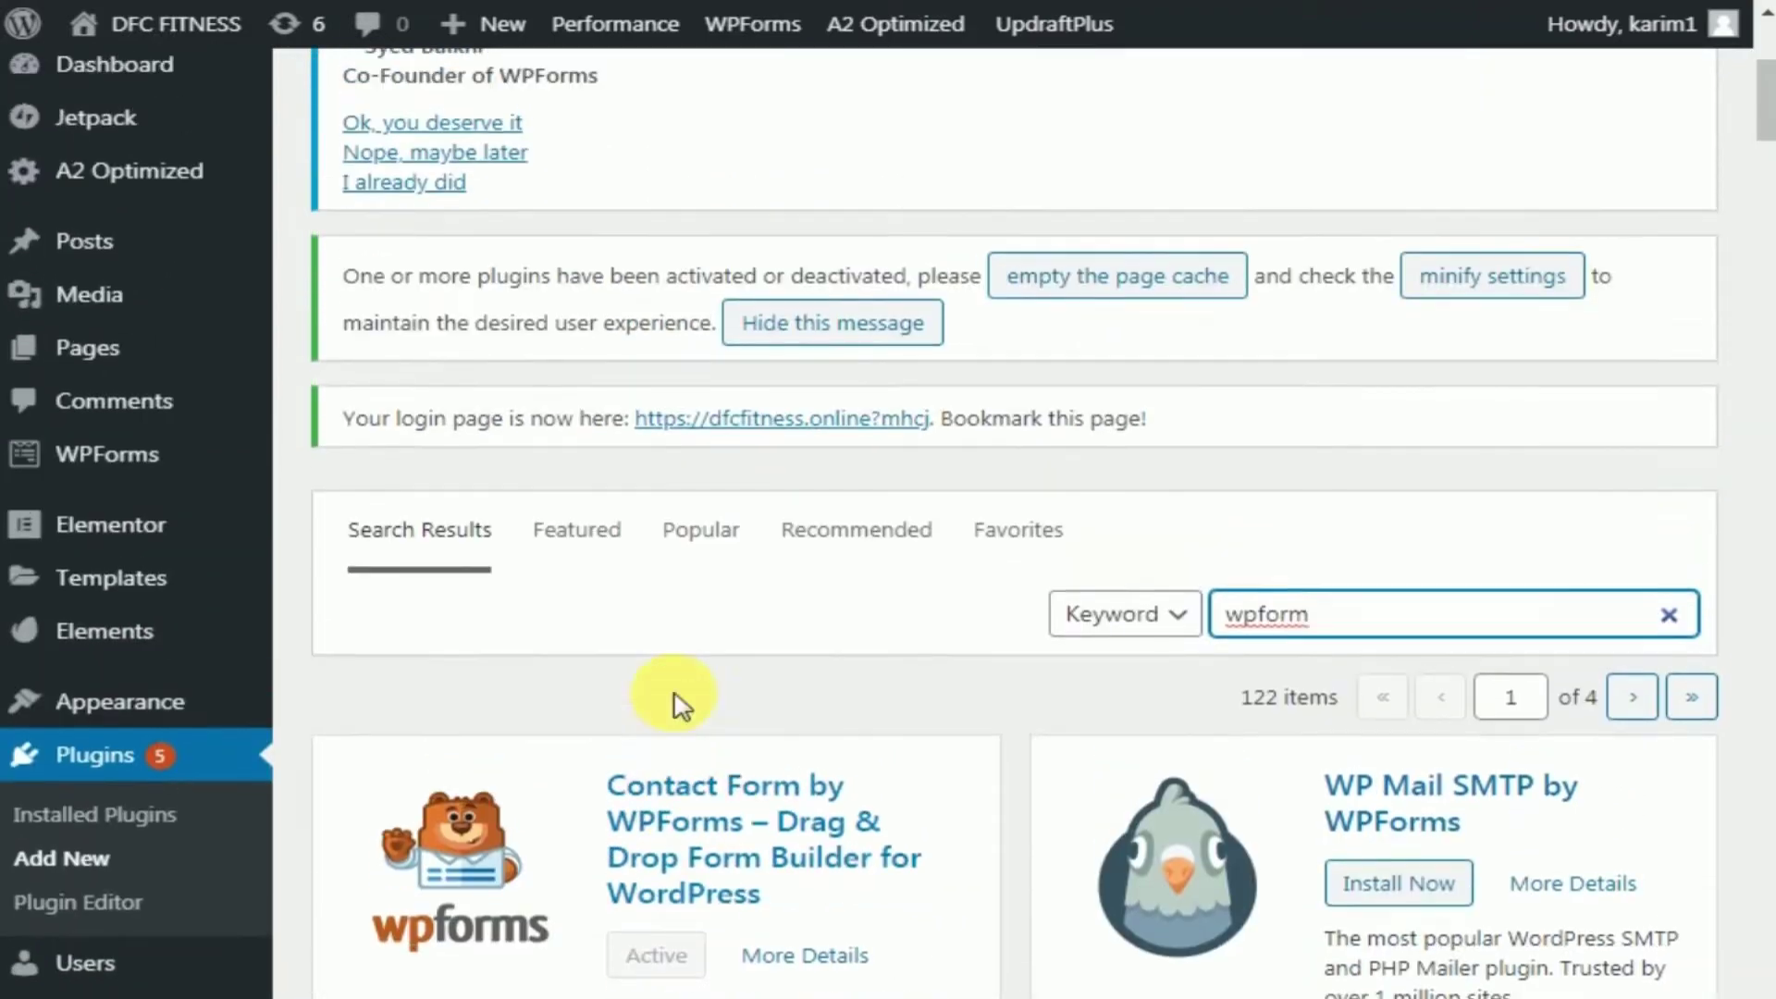
- Start a new form in WPForms and name it "contact us"
{"action": "mouse_move", "coordinate": [100, 482]}
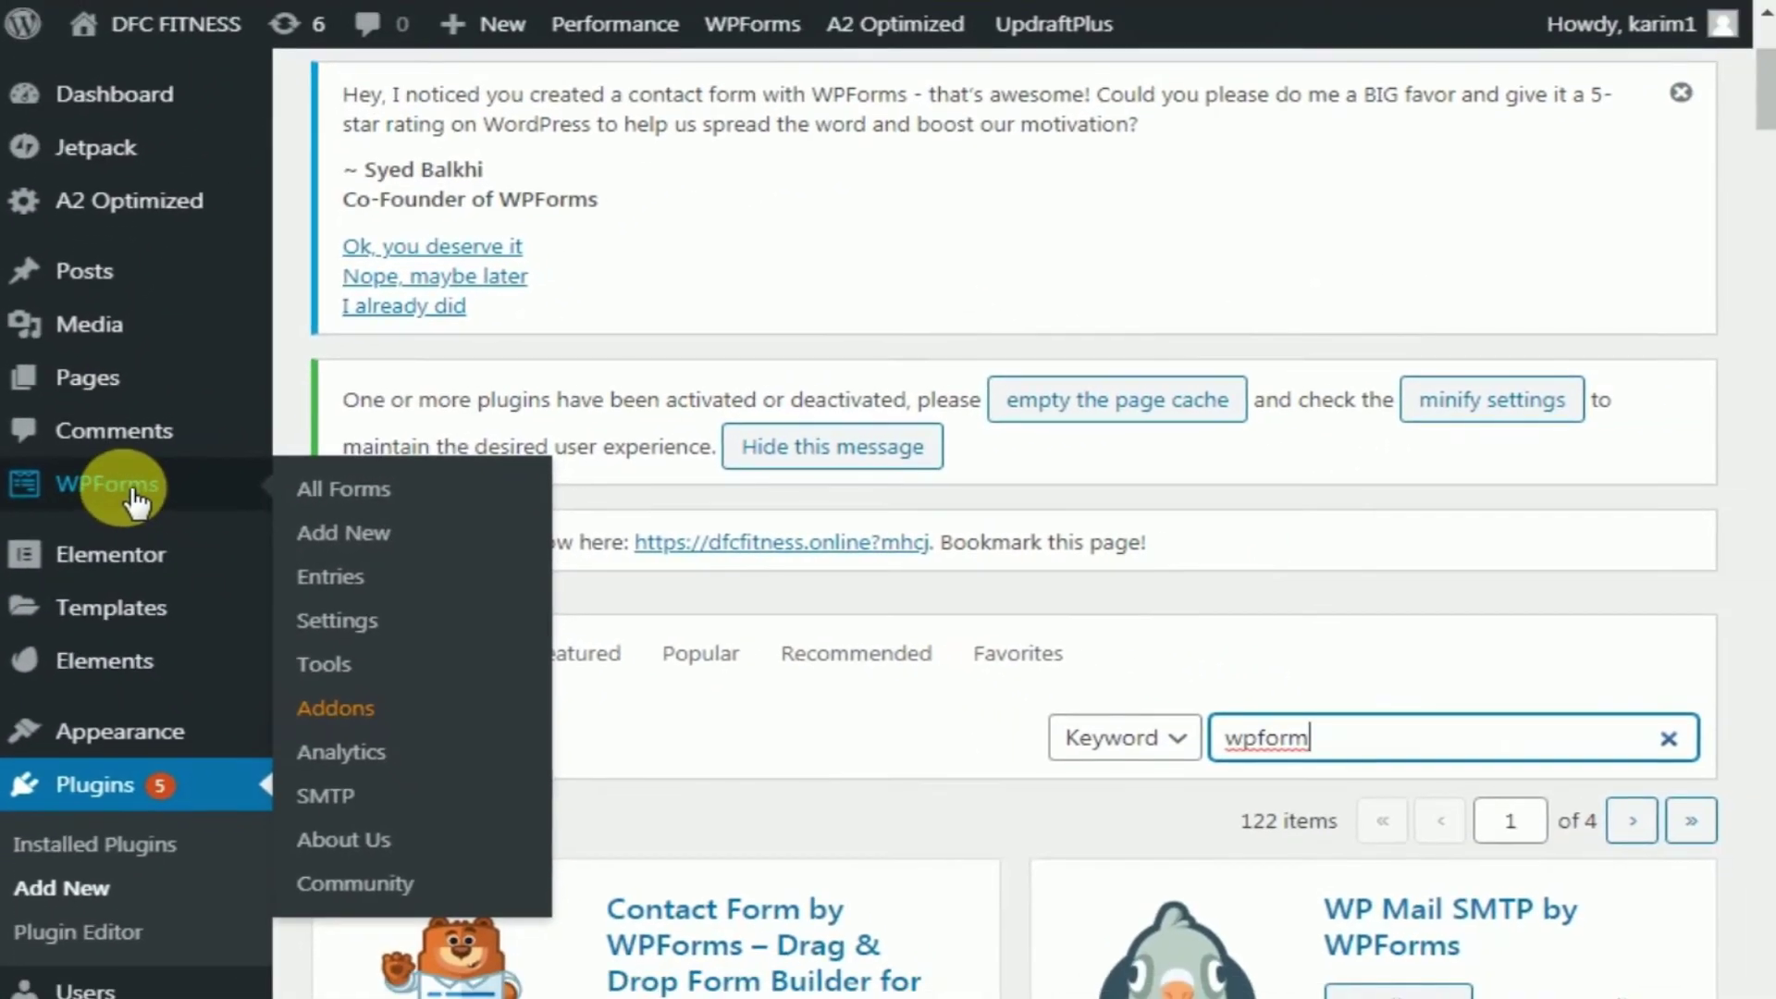
{"action": "left_click", "coordinate": [134, 502]}
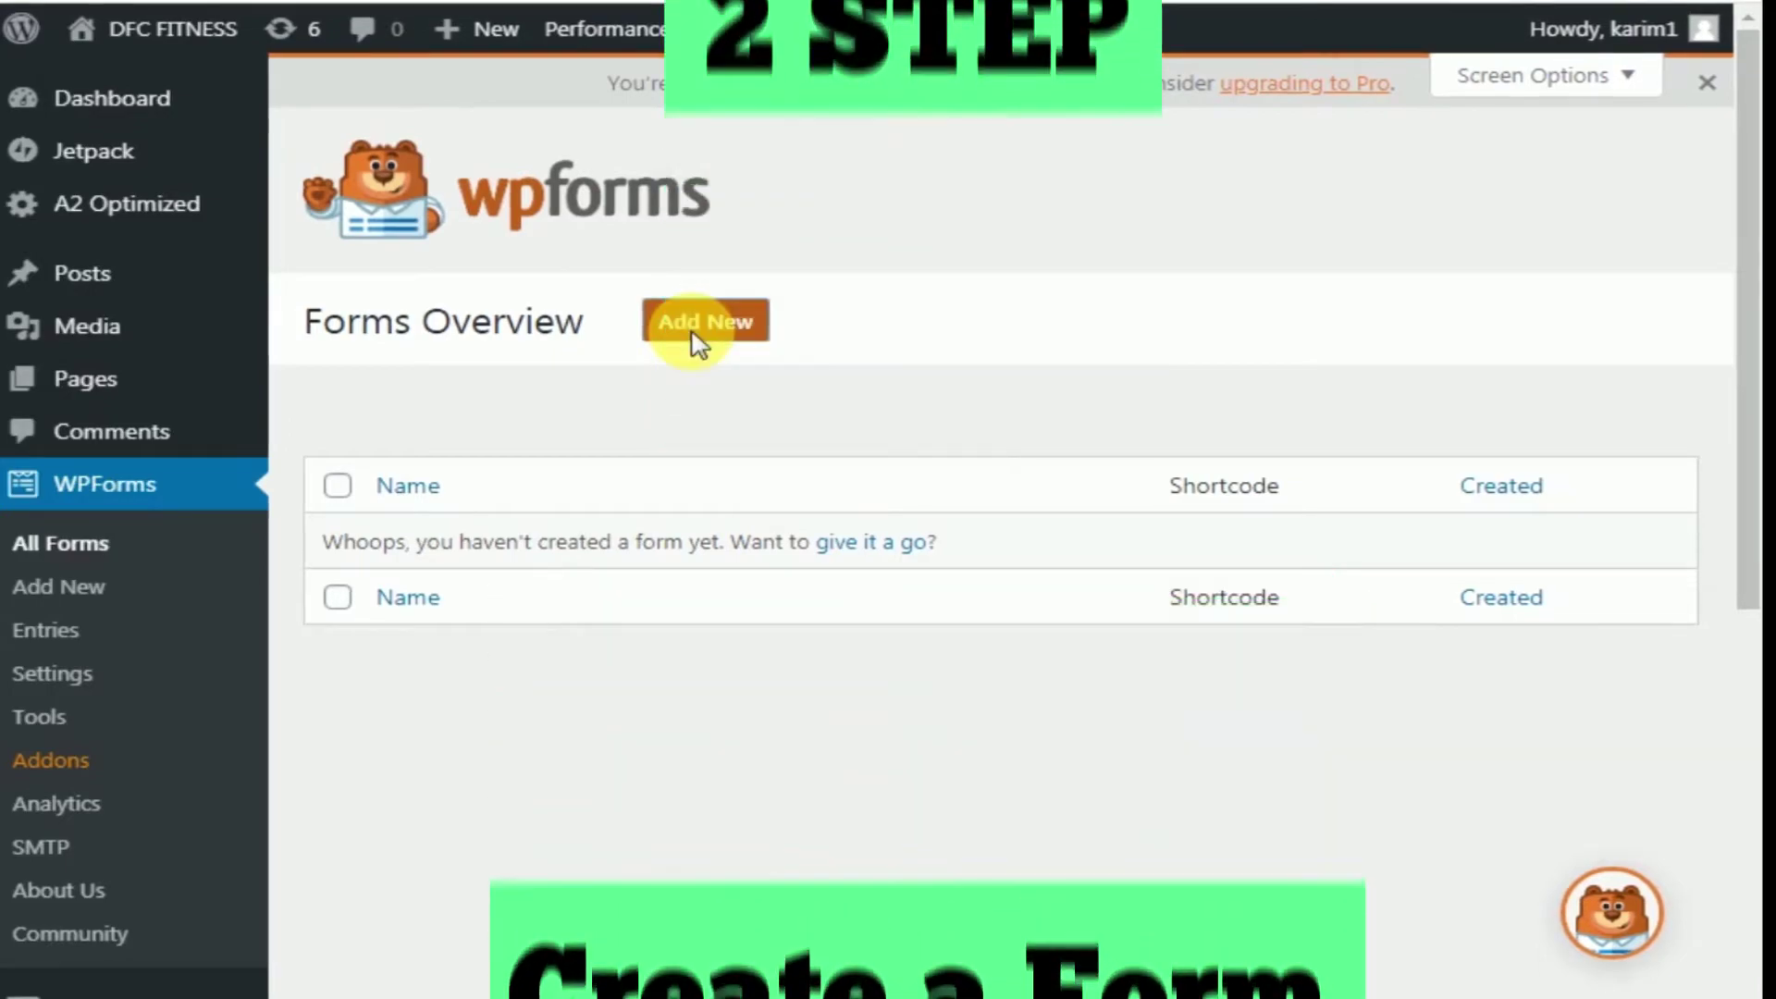
{"action": "left_click", "coordinate": [701, 340]}
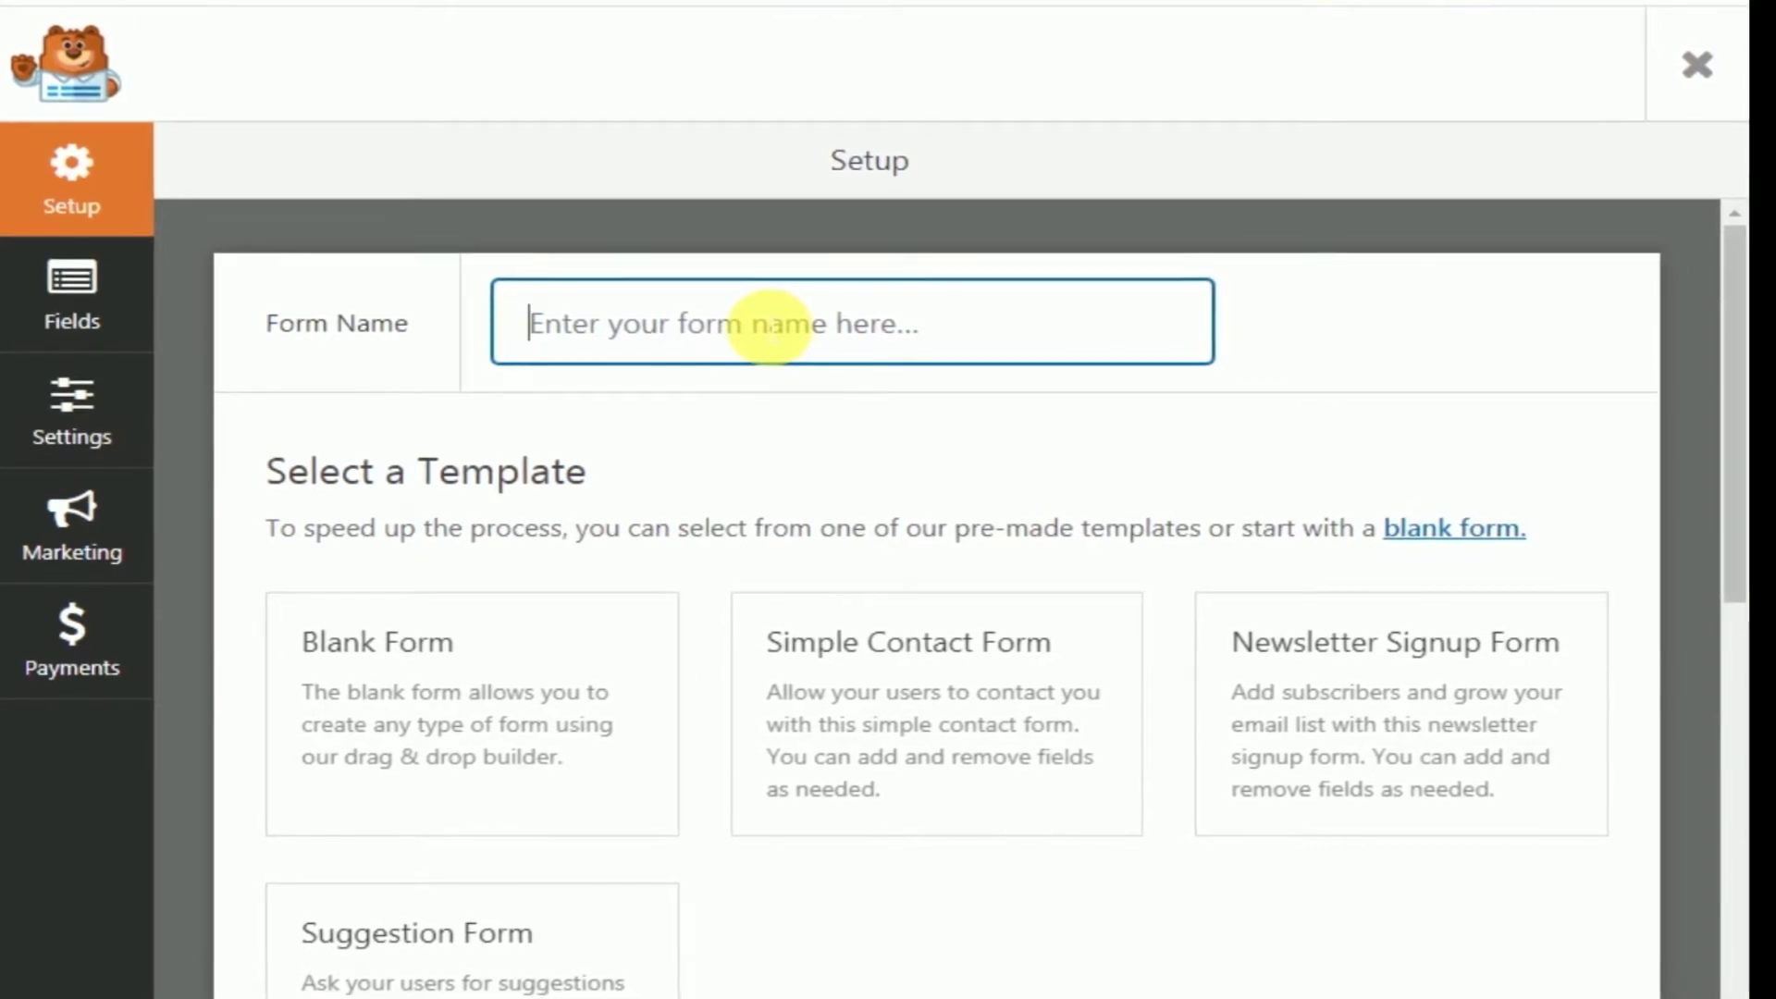
{"action": "type", "text": "contact us"}
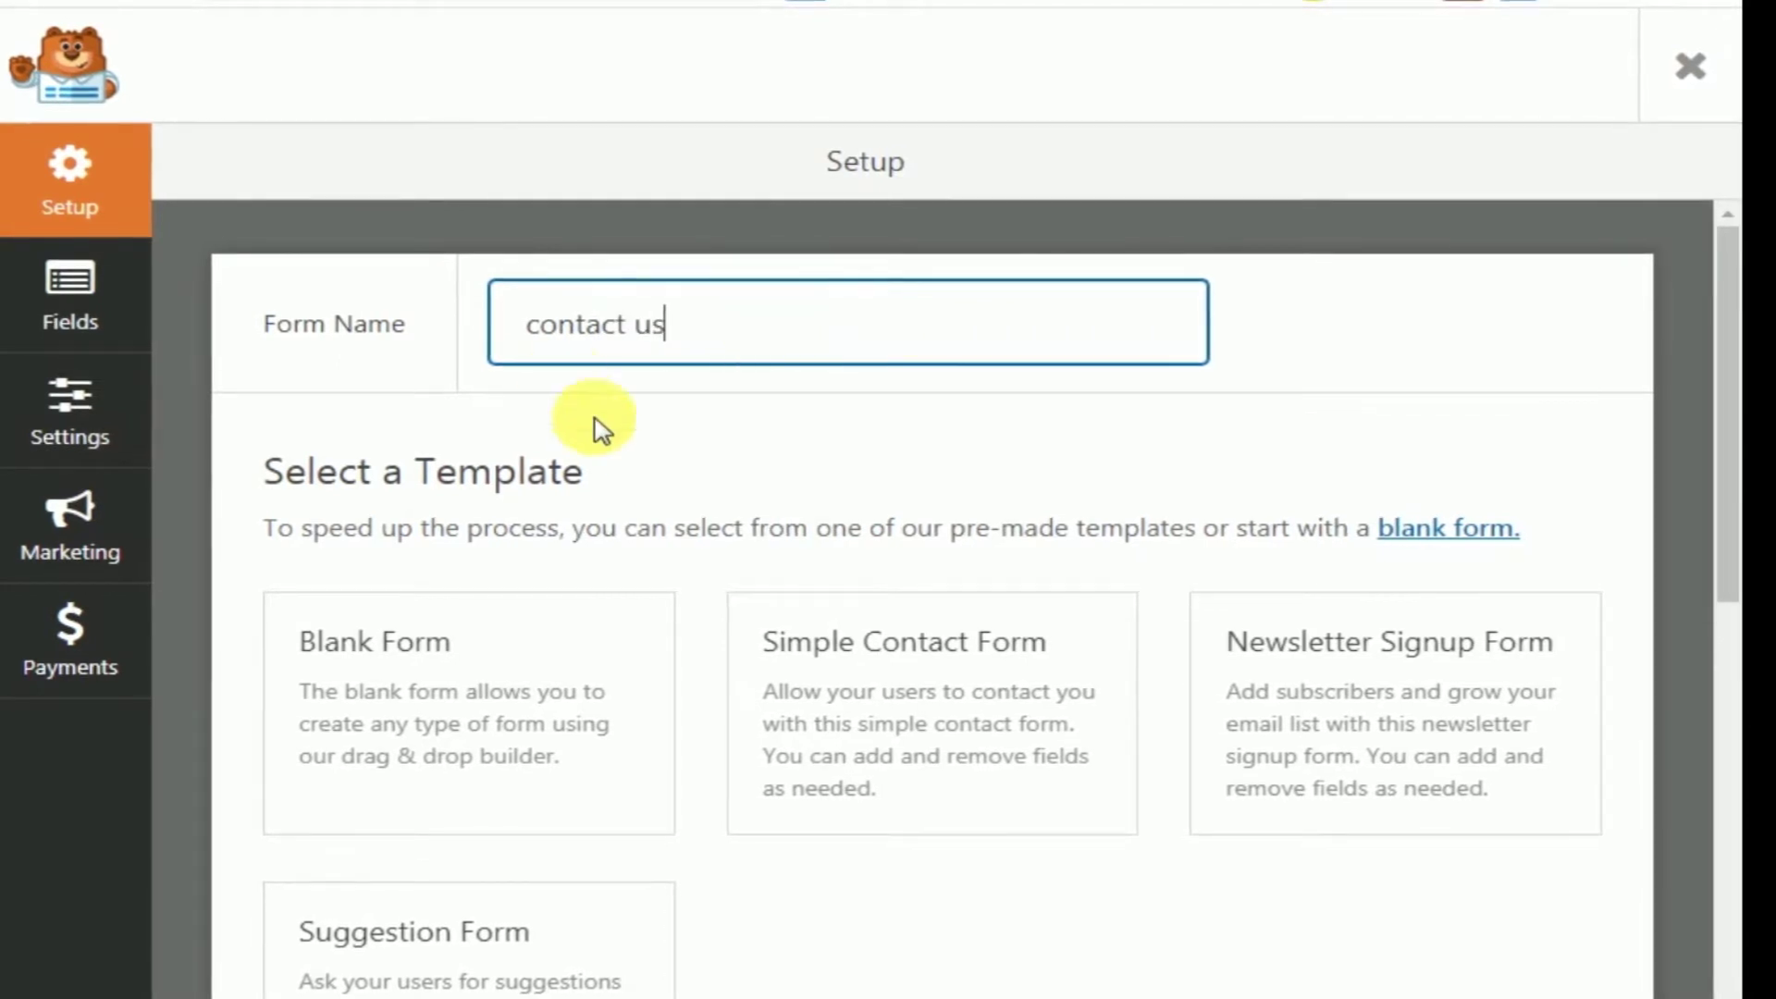
- Look over the available form templates and create the form from the Blank Form template
{"action": "mouse_move", "coordinate": [489, 797]}
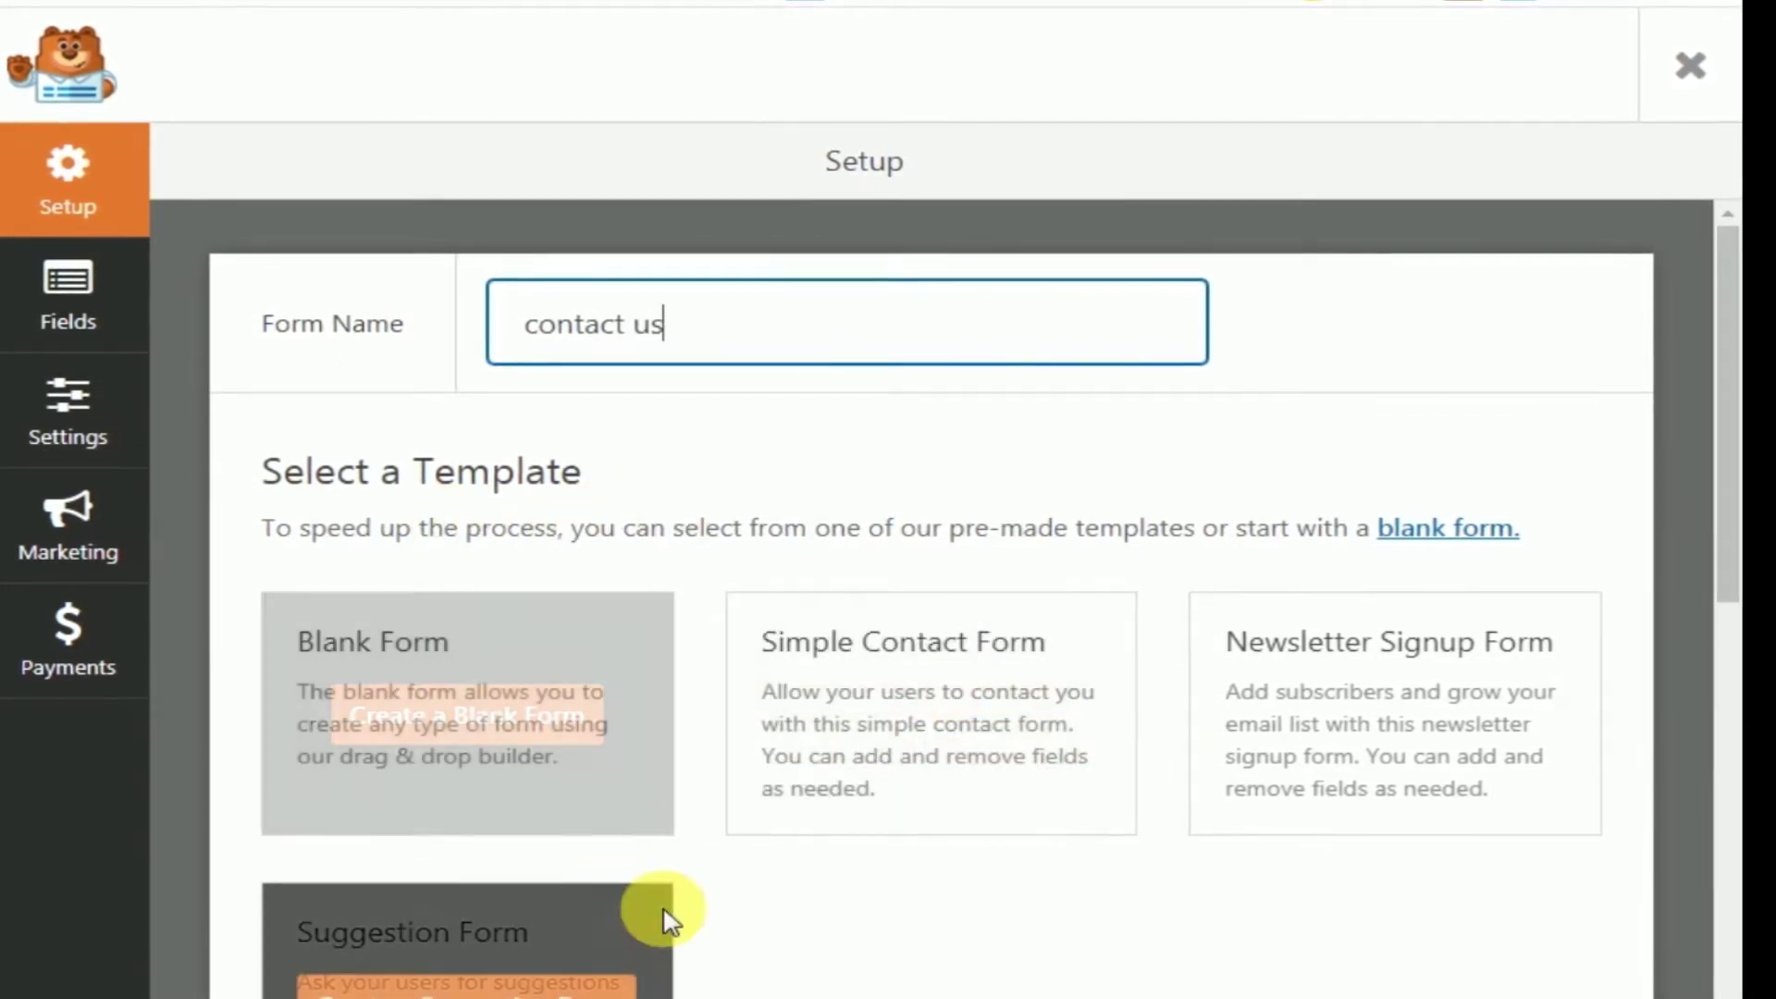
{"action": "scroll", "coordinate": [717, 904], "scroll_direction": "down", "scroll_amount": 2}
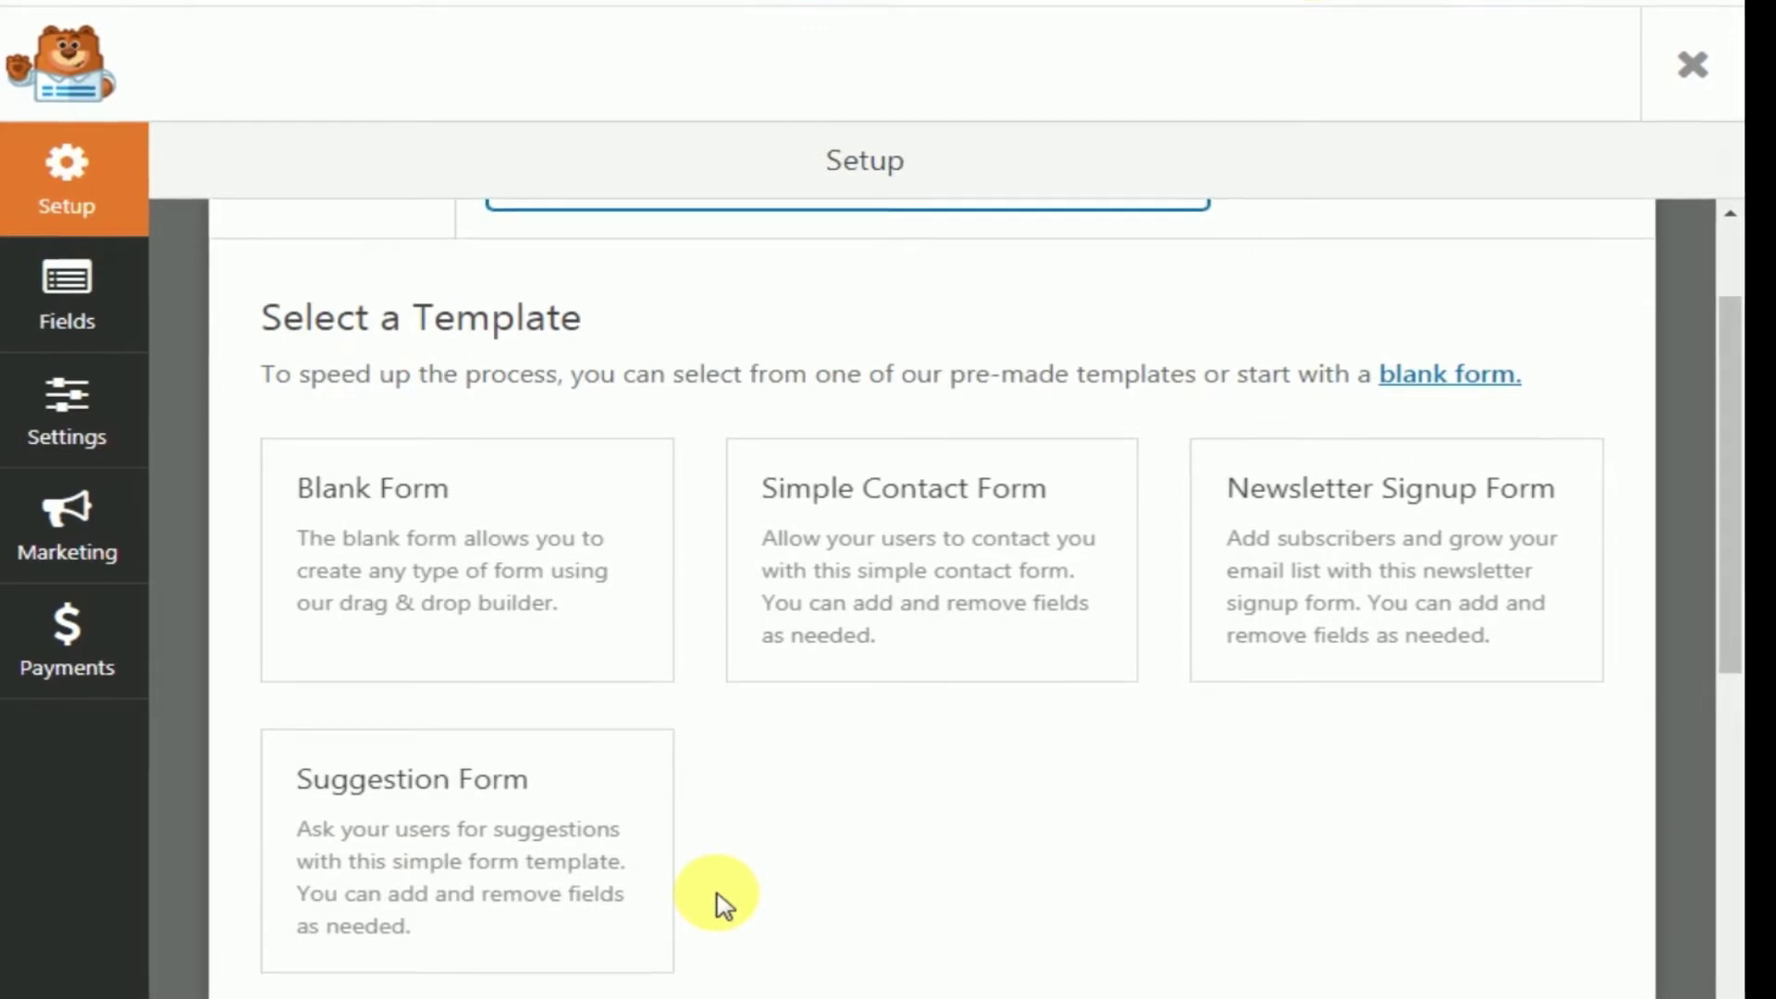
{"action": "mouse_move", "coordinate": [487, 576]}
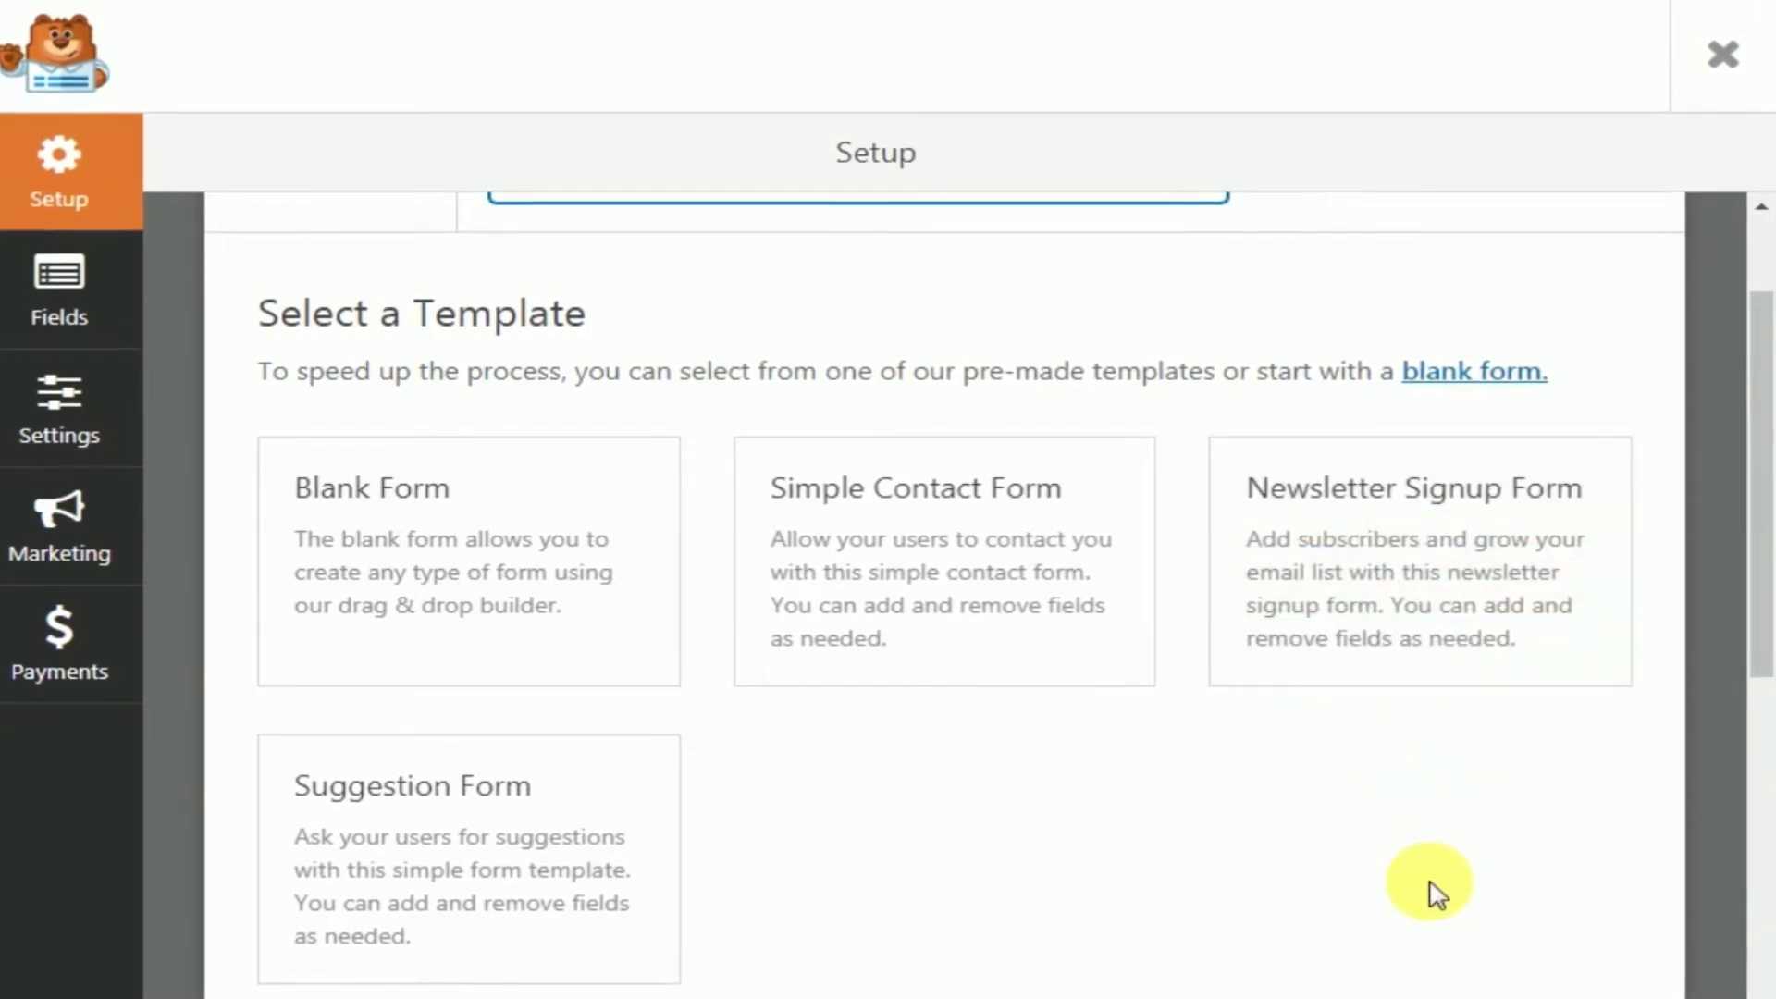
{"action": "scroll", "coordinate": [943, 808], "scroll_direction": "down", "scroll_amount": 2}
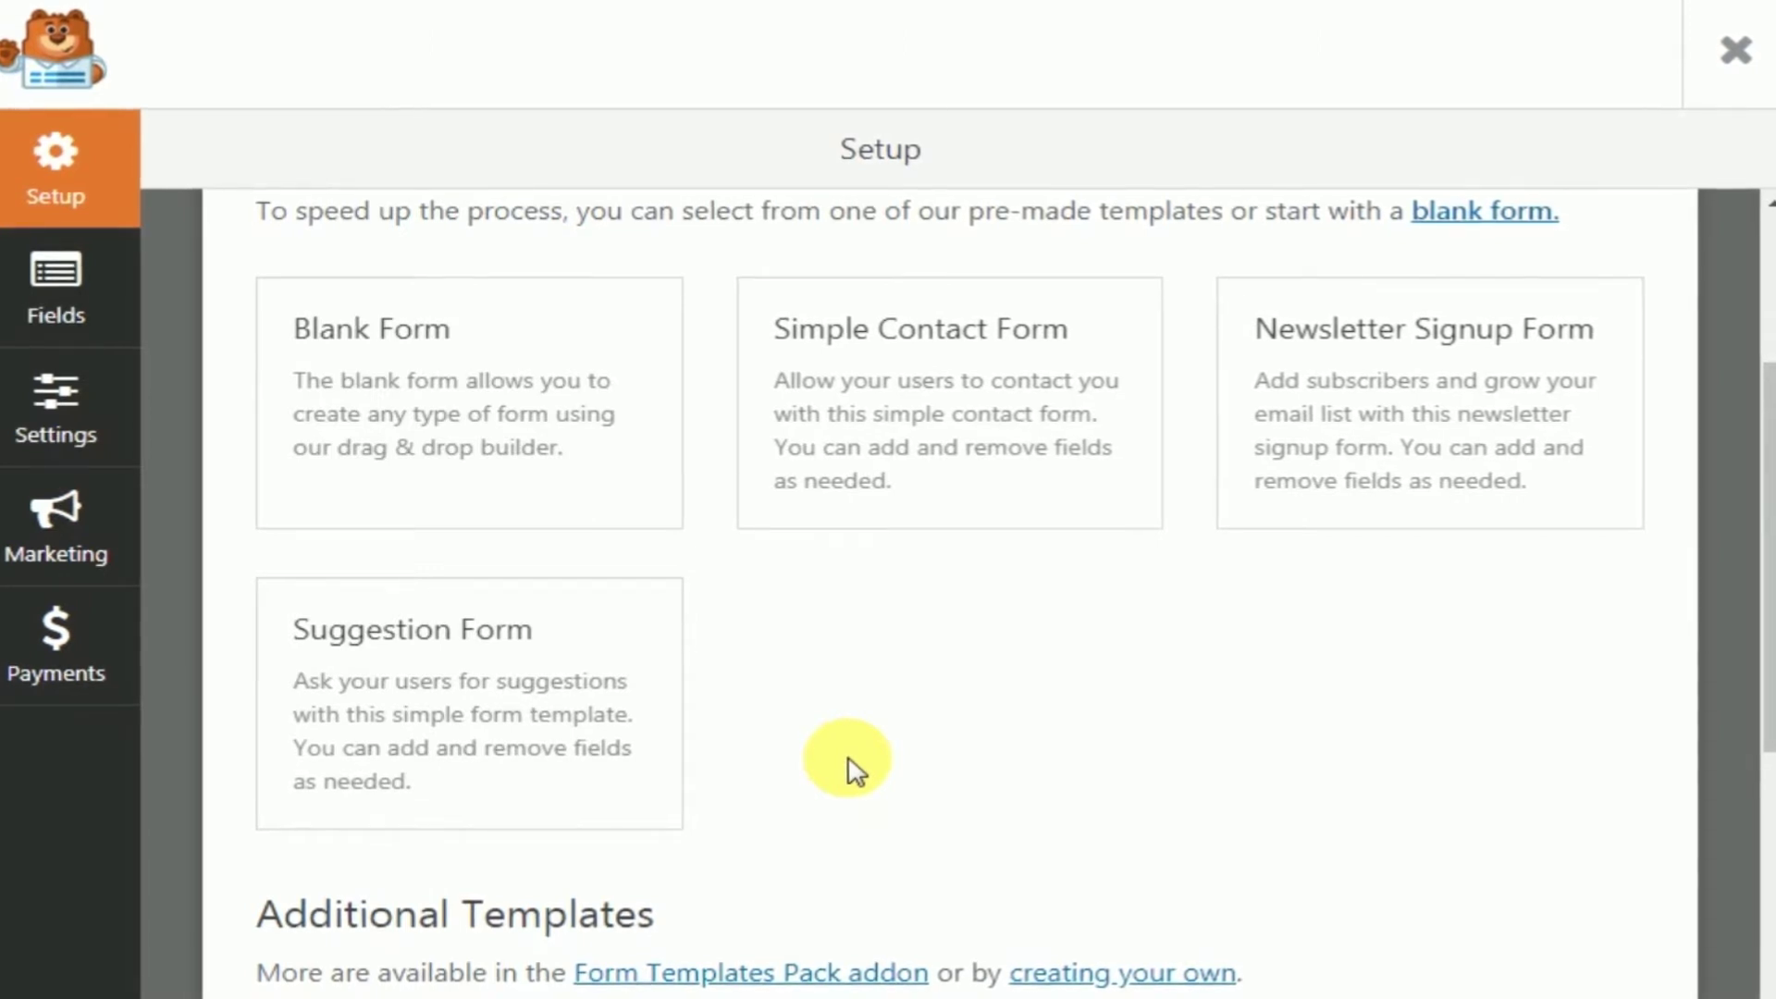
{"action": "mouse_move", "coordinate": [451, 421]}
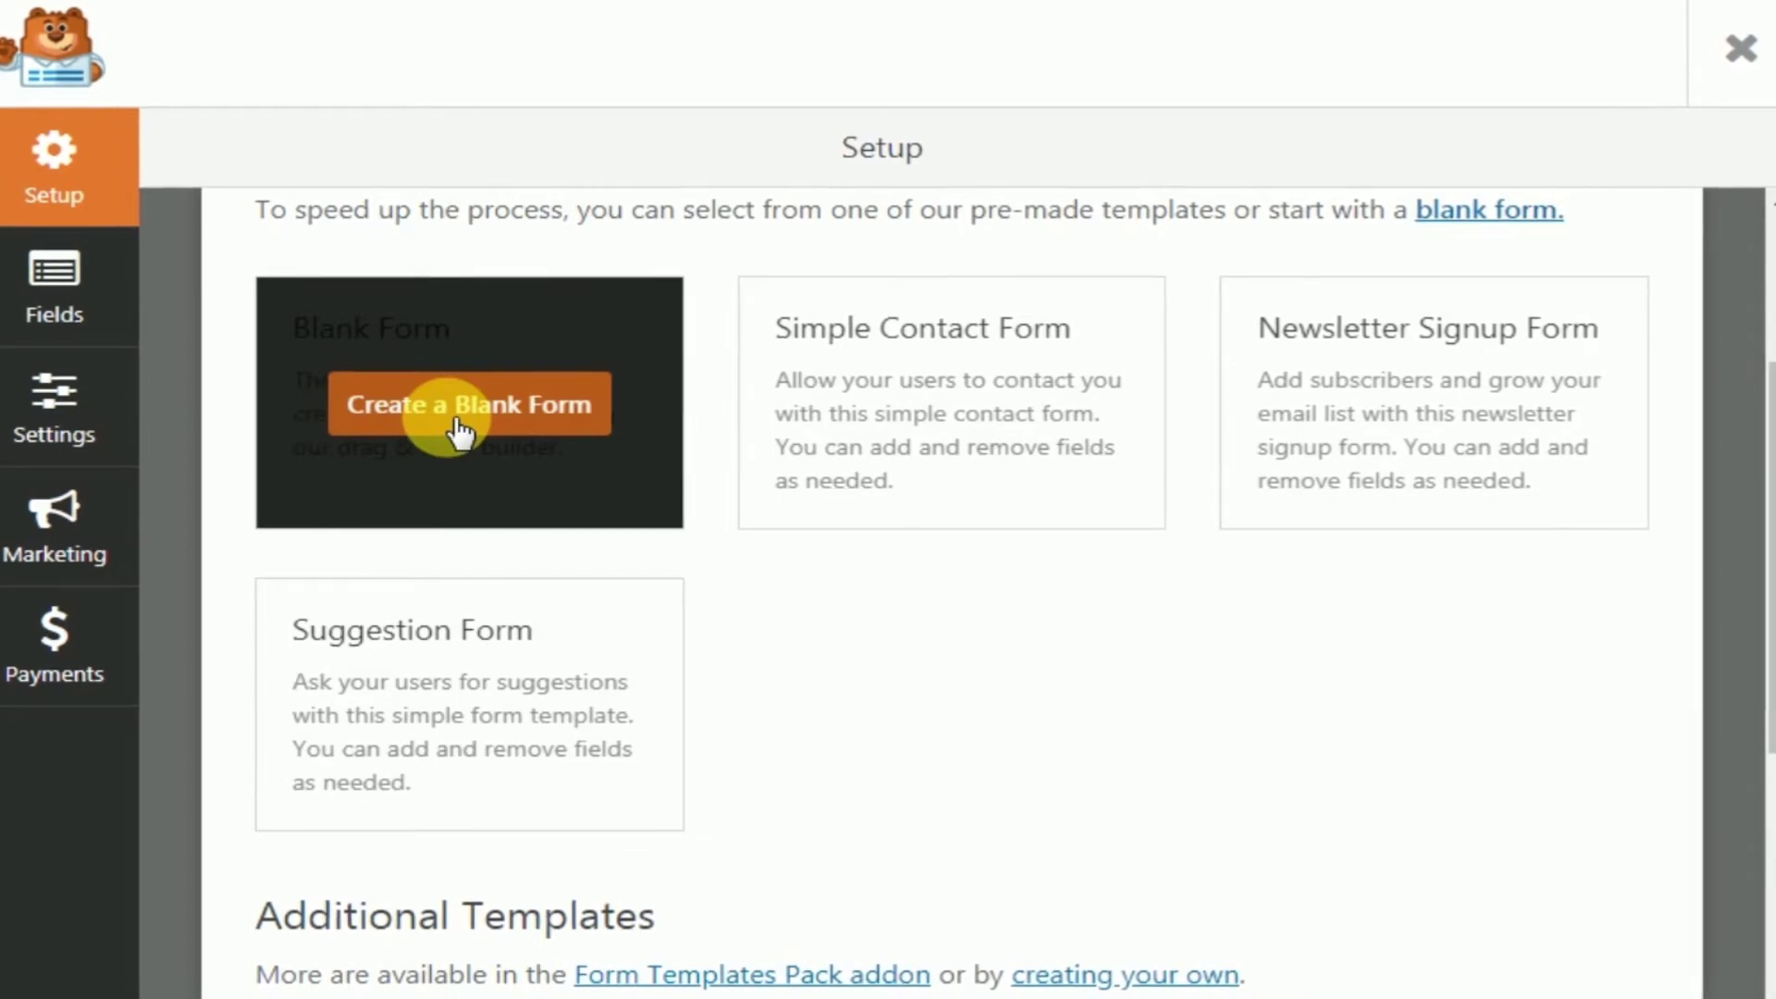
{"action": "left_click", "coordinate": [460, 428]}
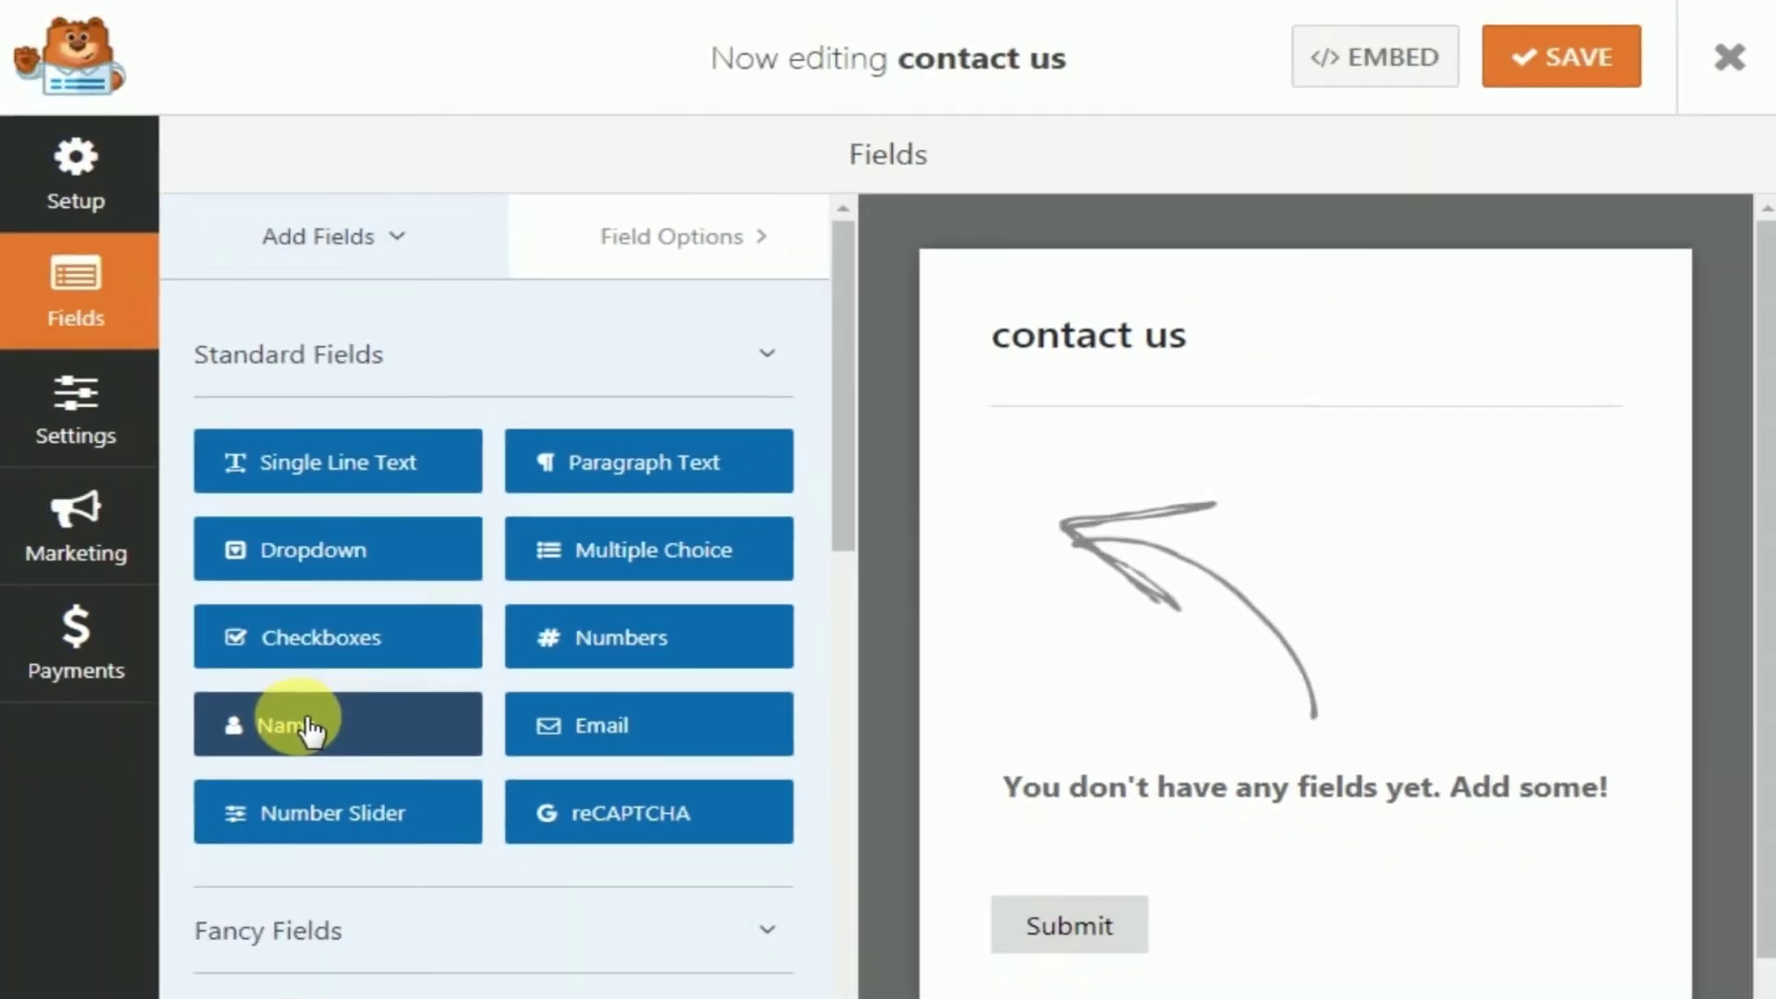
- Add Name, Email and Paragraph Text fields to the contact us form
{"action": "left_click", "coordinate": [310, 728]}
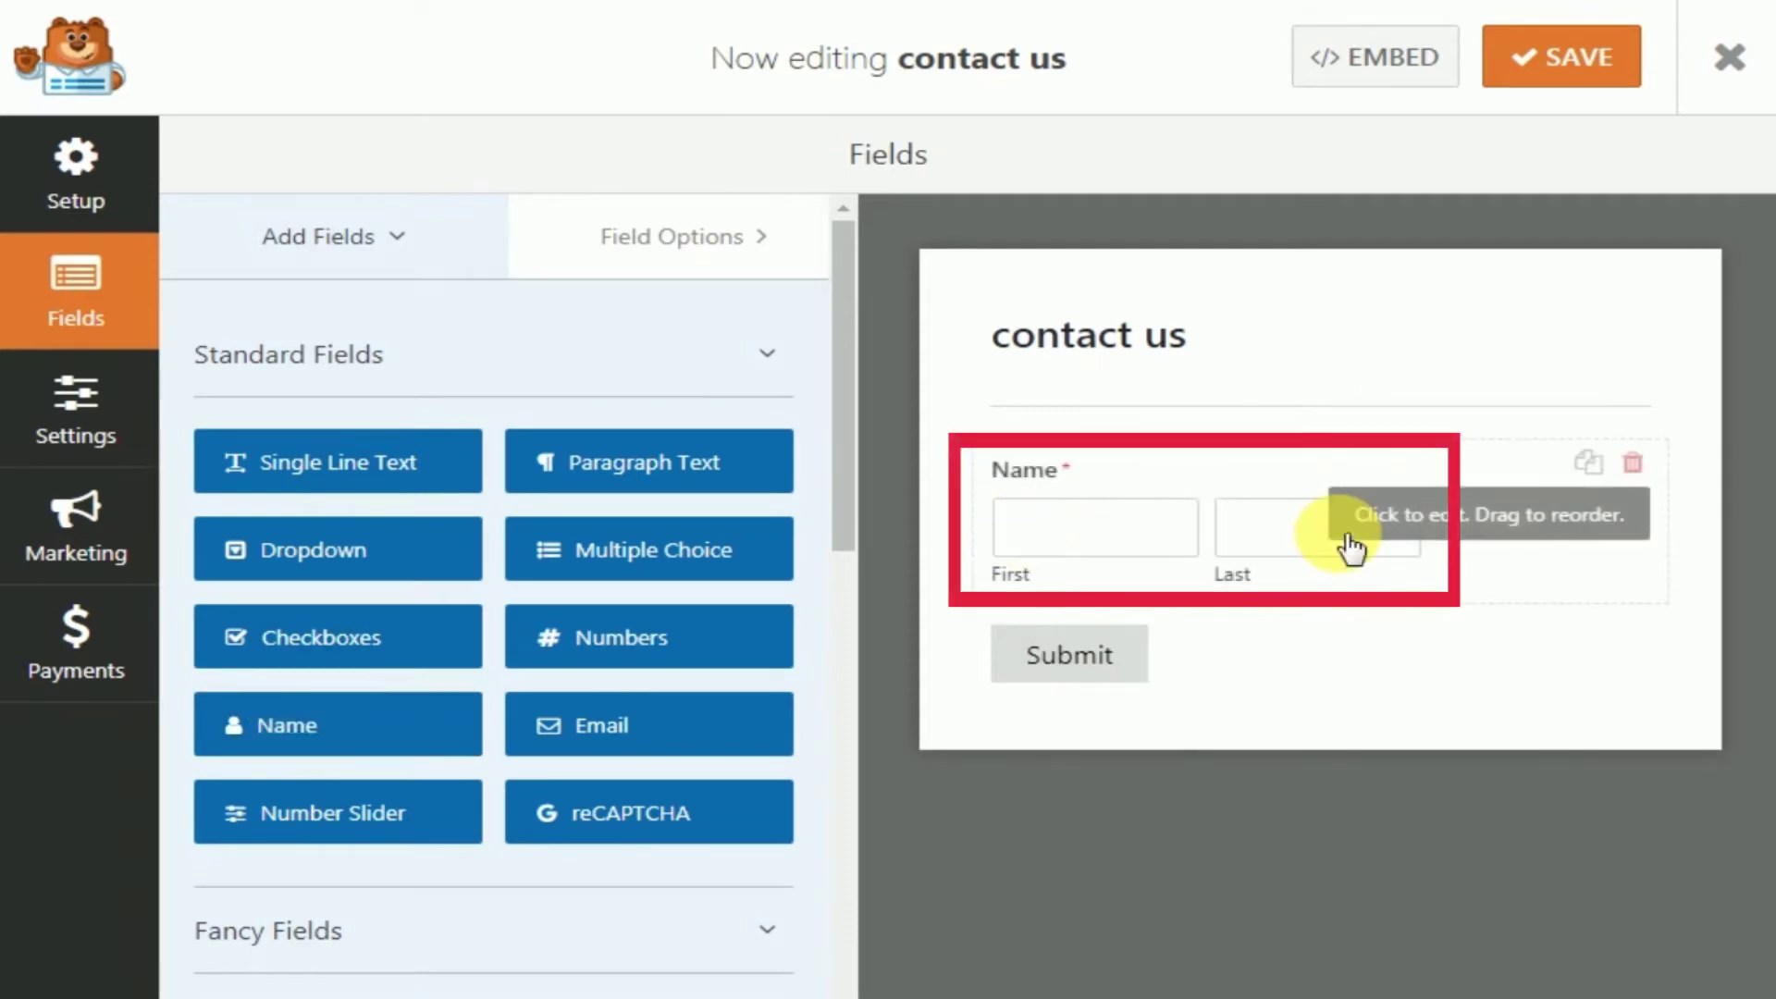
{"action": "left_click", "coordinate": [601, 731]}
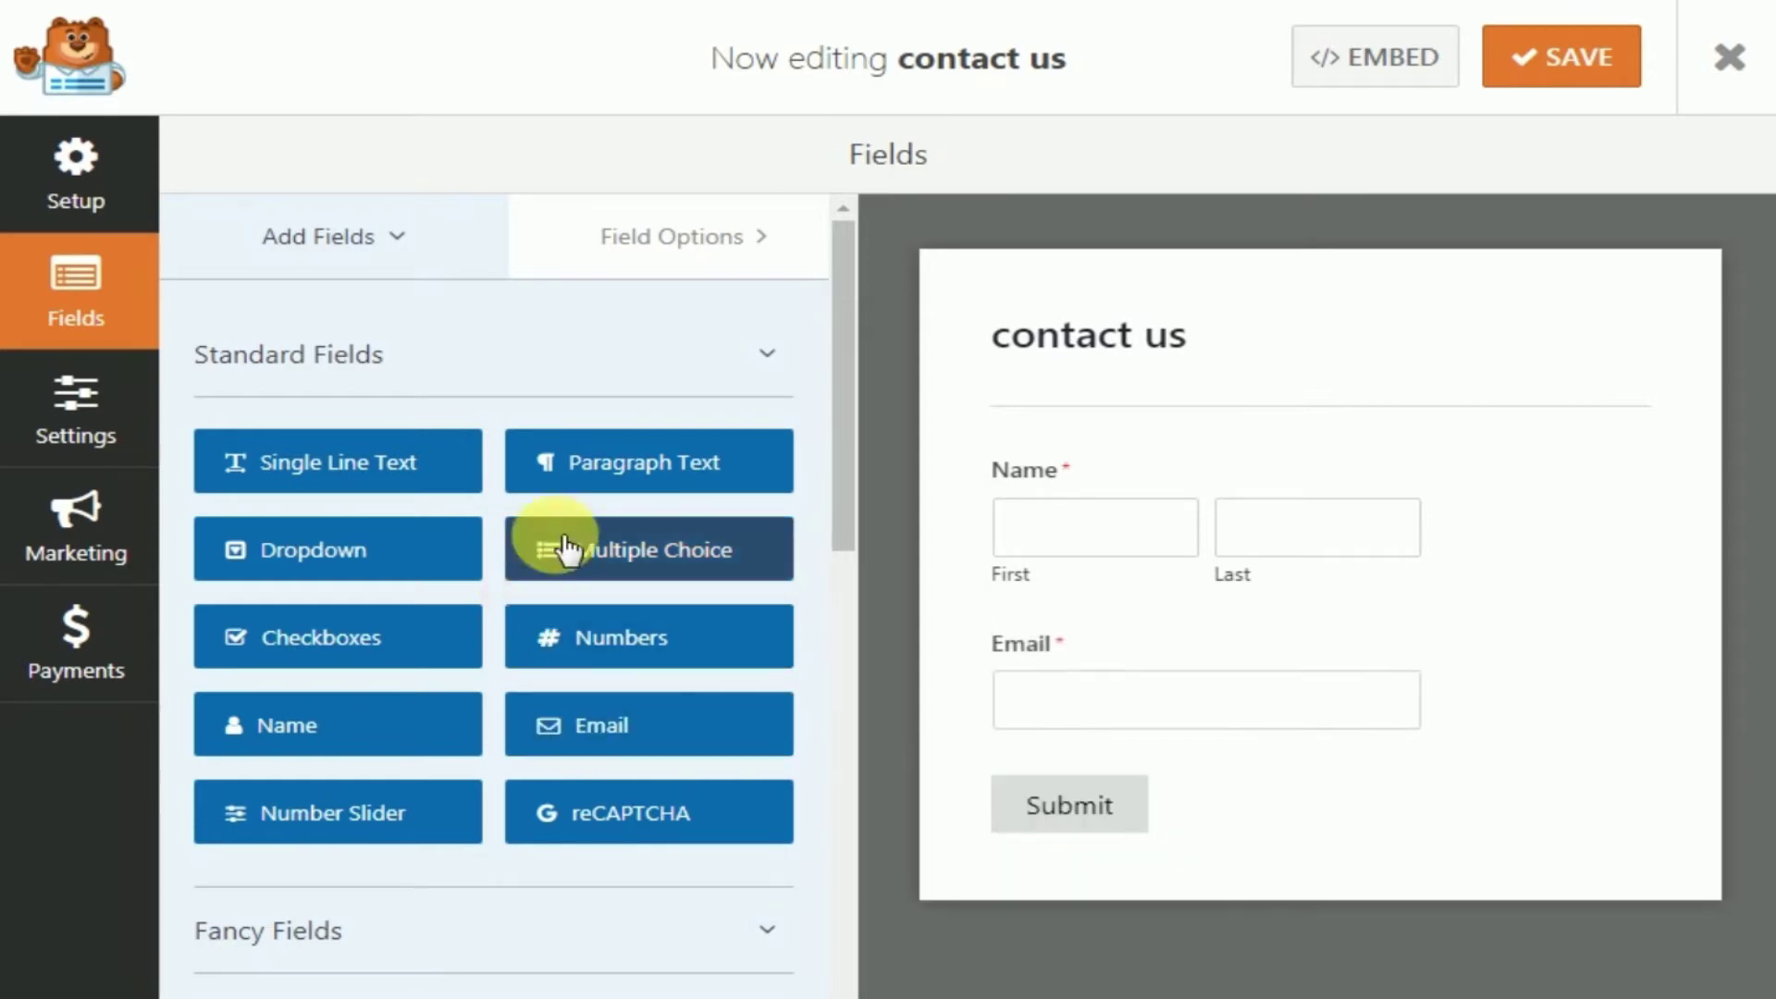
{"action": "left_click", "coordinate": [677, 474]}
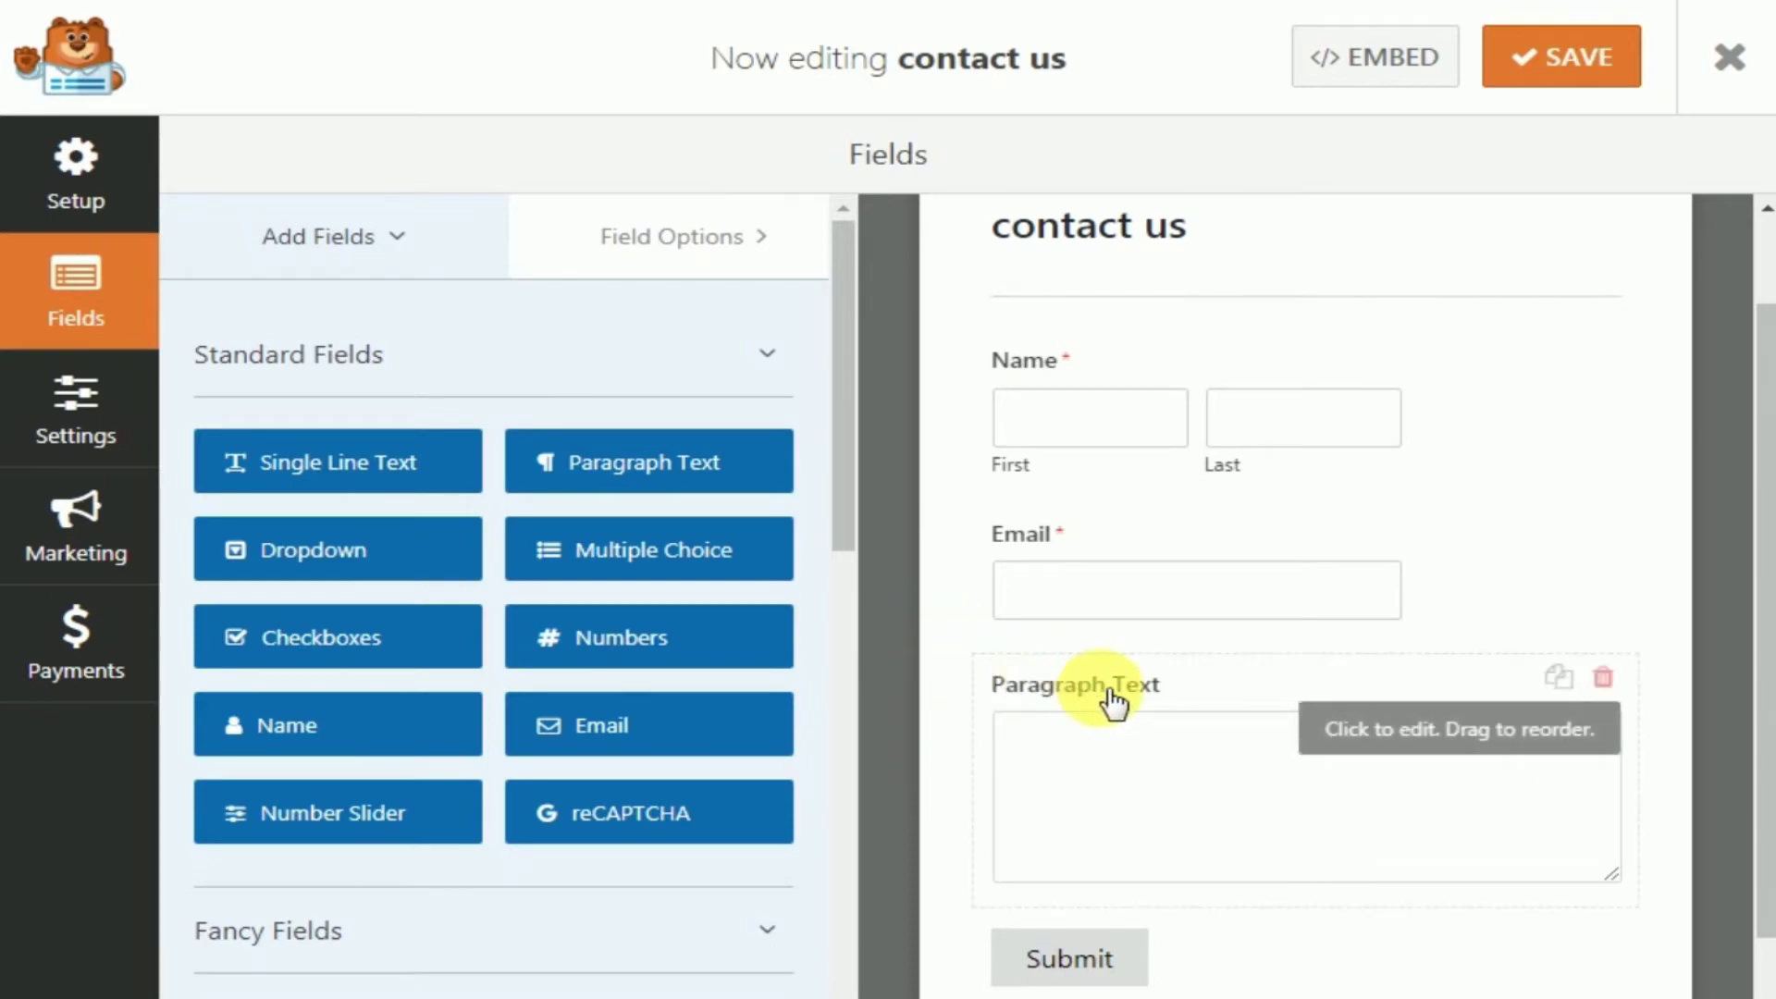
- Change the label of the Paragraph Text field to "message"
{"action": "left_click", "coordinate": [1038, 691]}
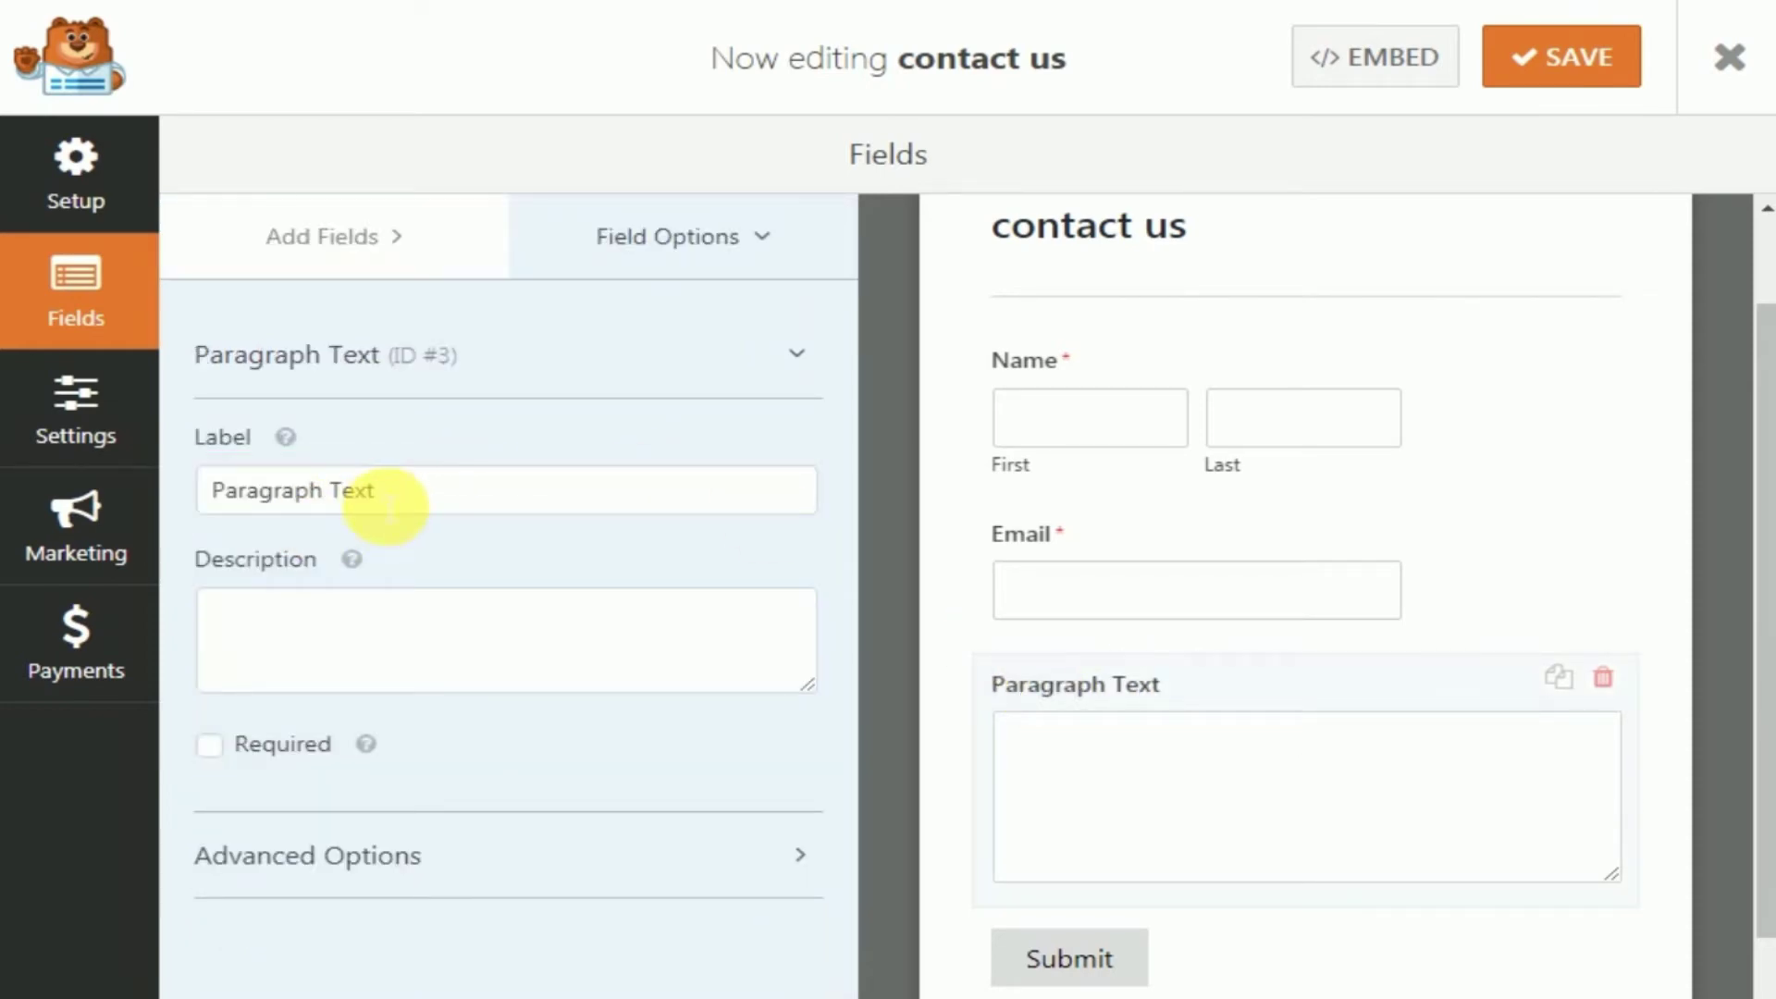
{"action": "triple_click", "coordinate": [338, 505]}
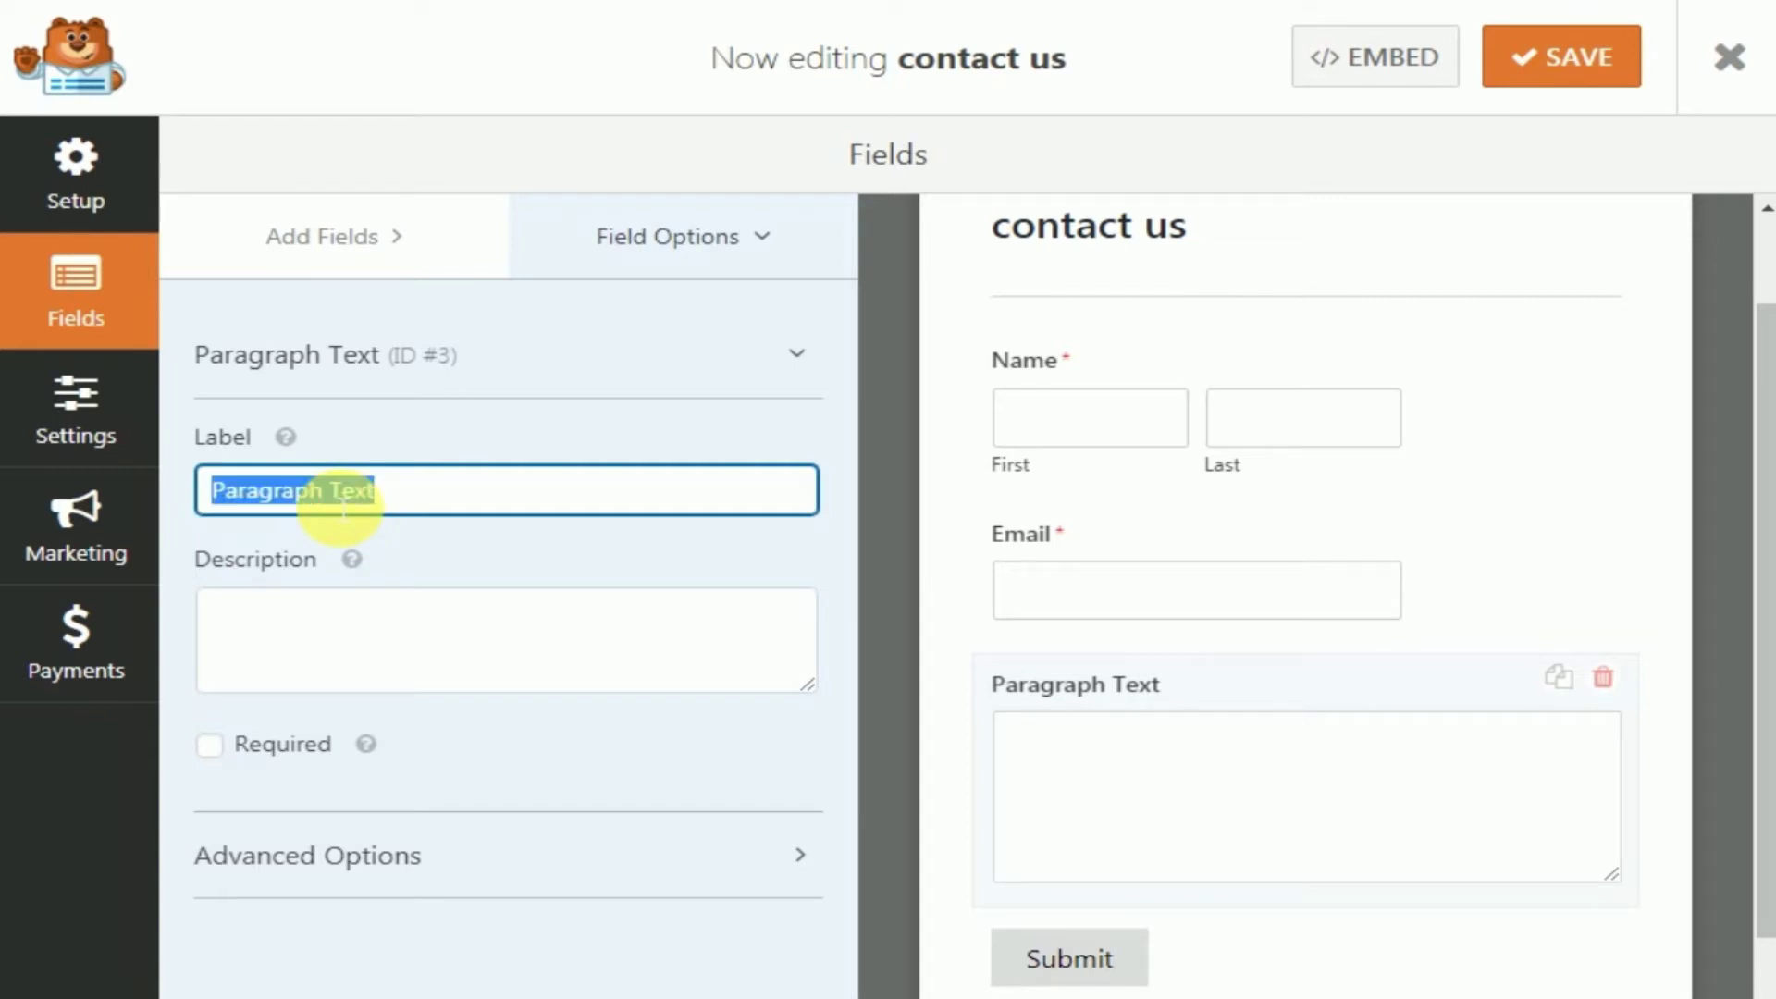
{"action": "type", "text": "messa"}
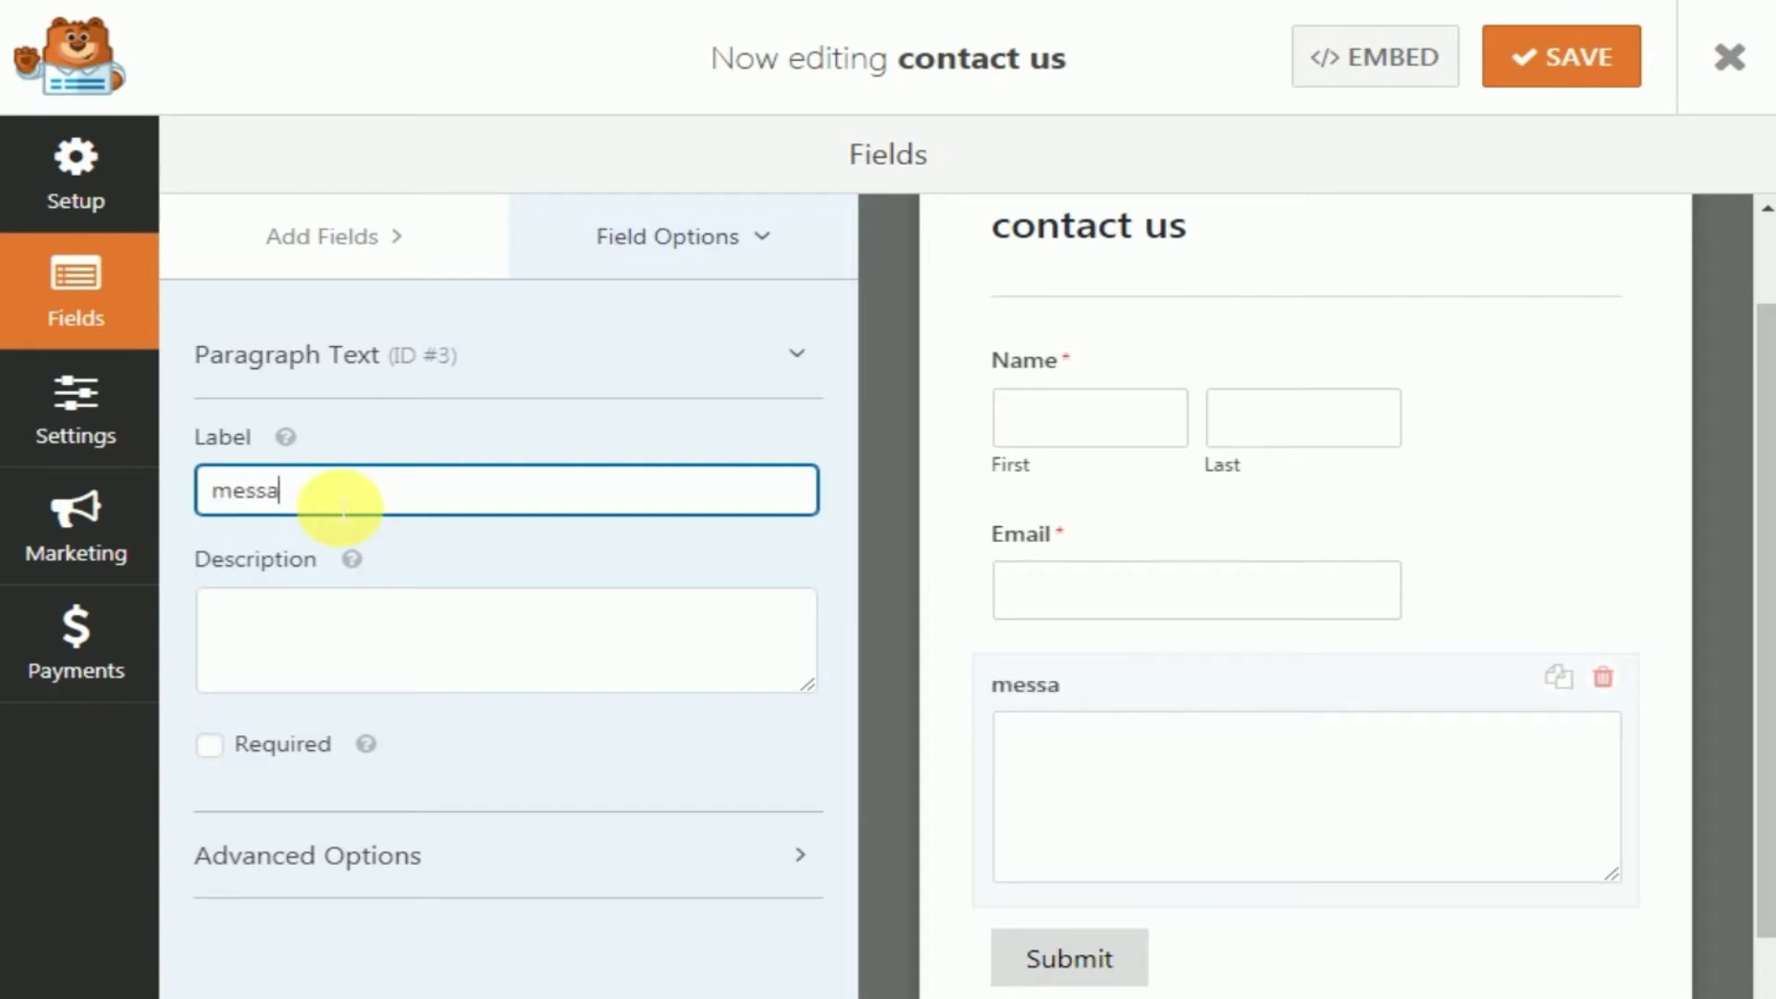
{"action": "type", "text": "ge"}
- Change the form's submit button text to "send now"
{"action": "scroll", "coordinate": [1261, 718], "scroll_direction": "down", "scroll_amount": 2}
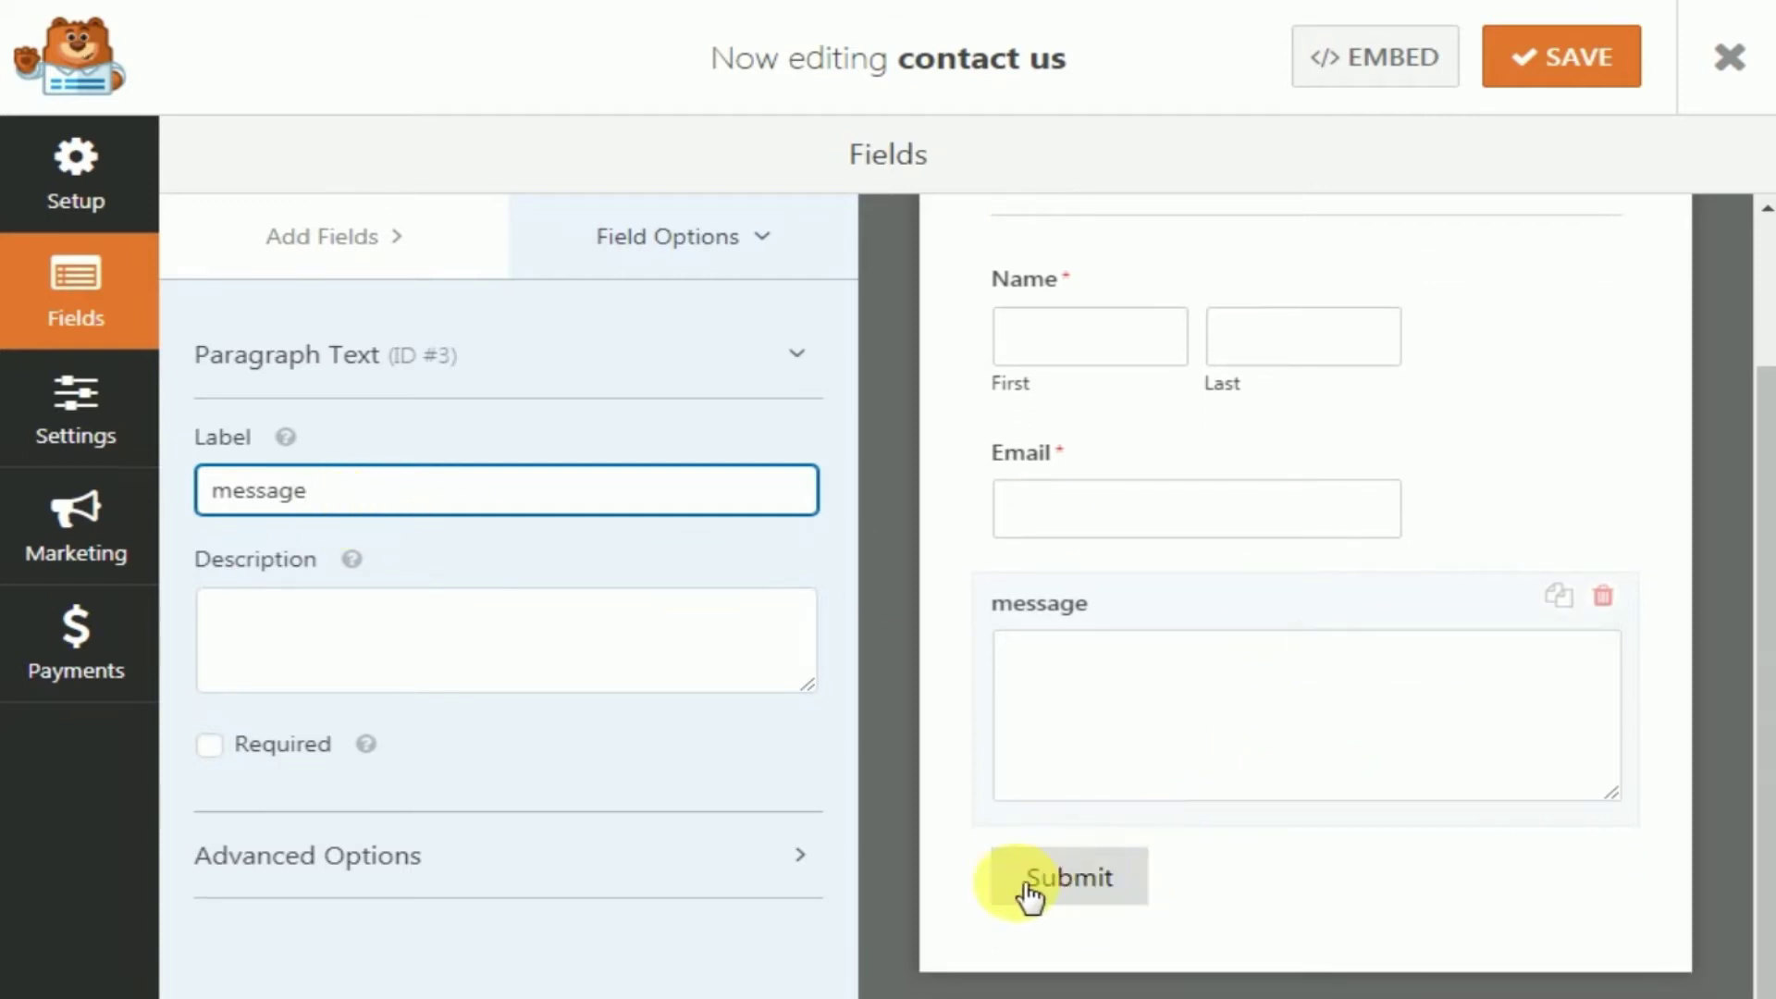
{"action": "left_click", "coordinate": [1108, 892]}
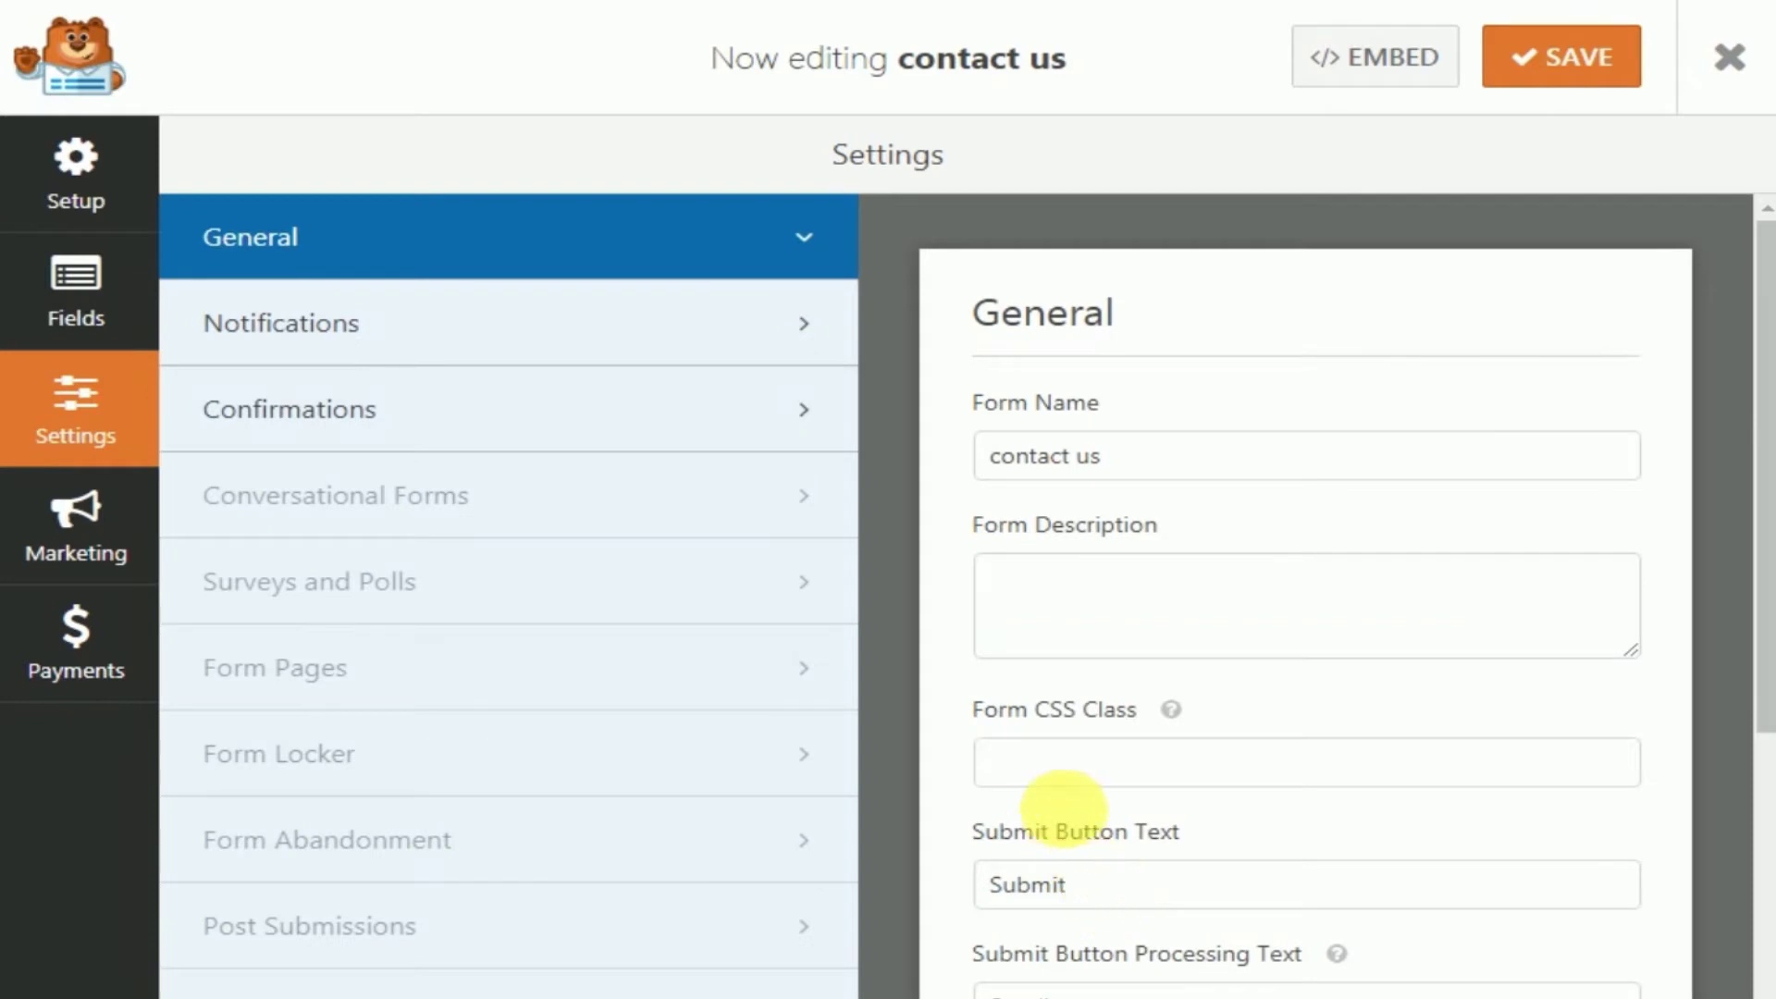
{"action": "scroll", "coordinate": [1070, 813], "scroll_direction": "down", "scroll_amount": 3}
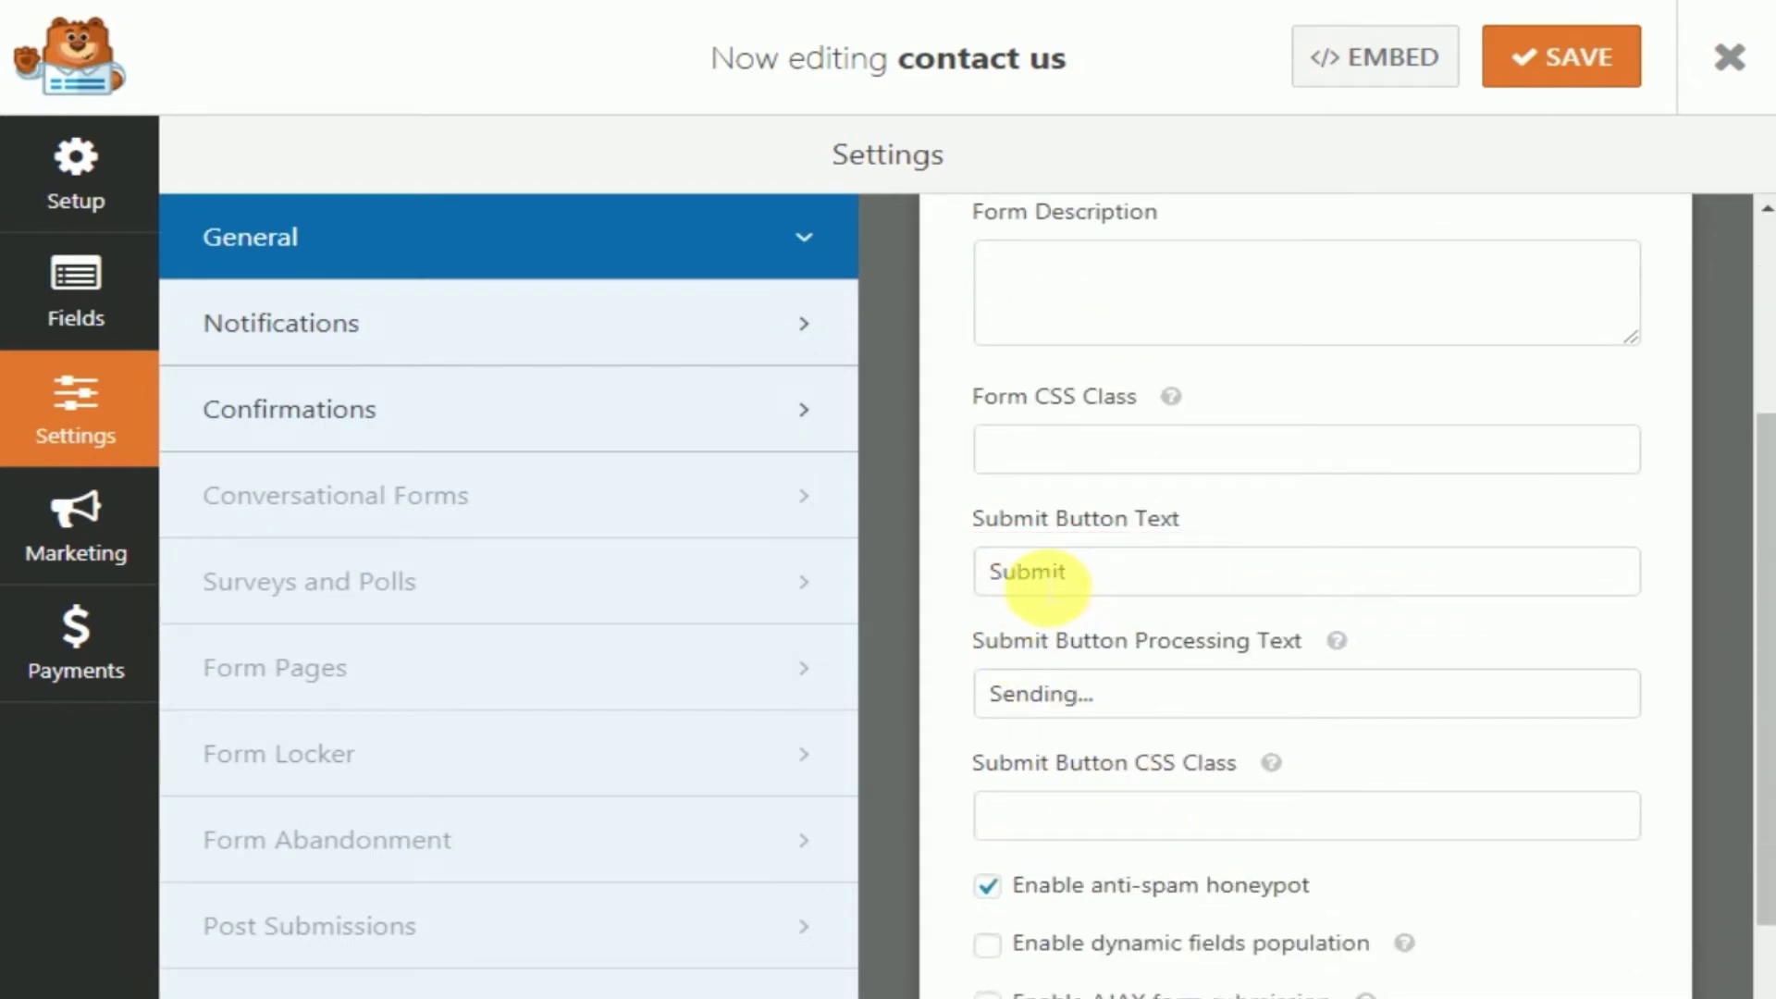
{"action": "double_click", "coordinate": [1049, 583]}
{"action": "type", "text": "e"}
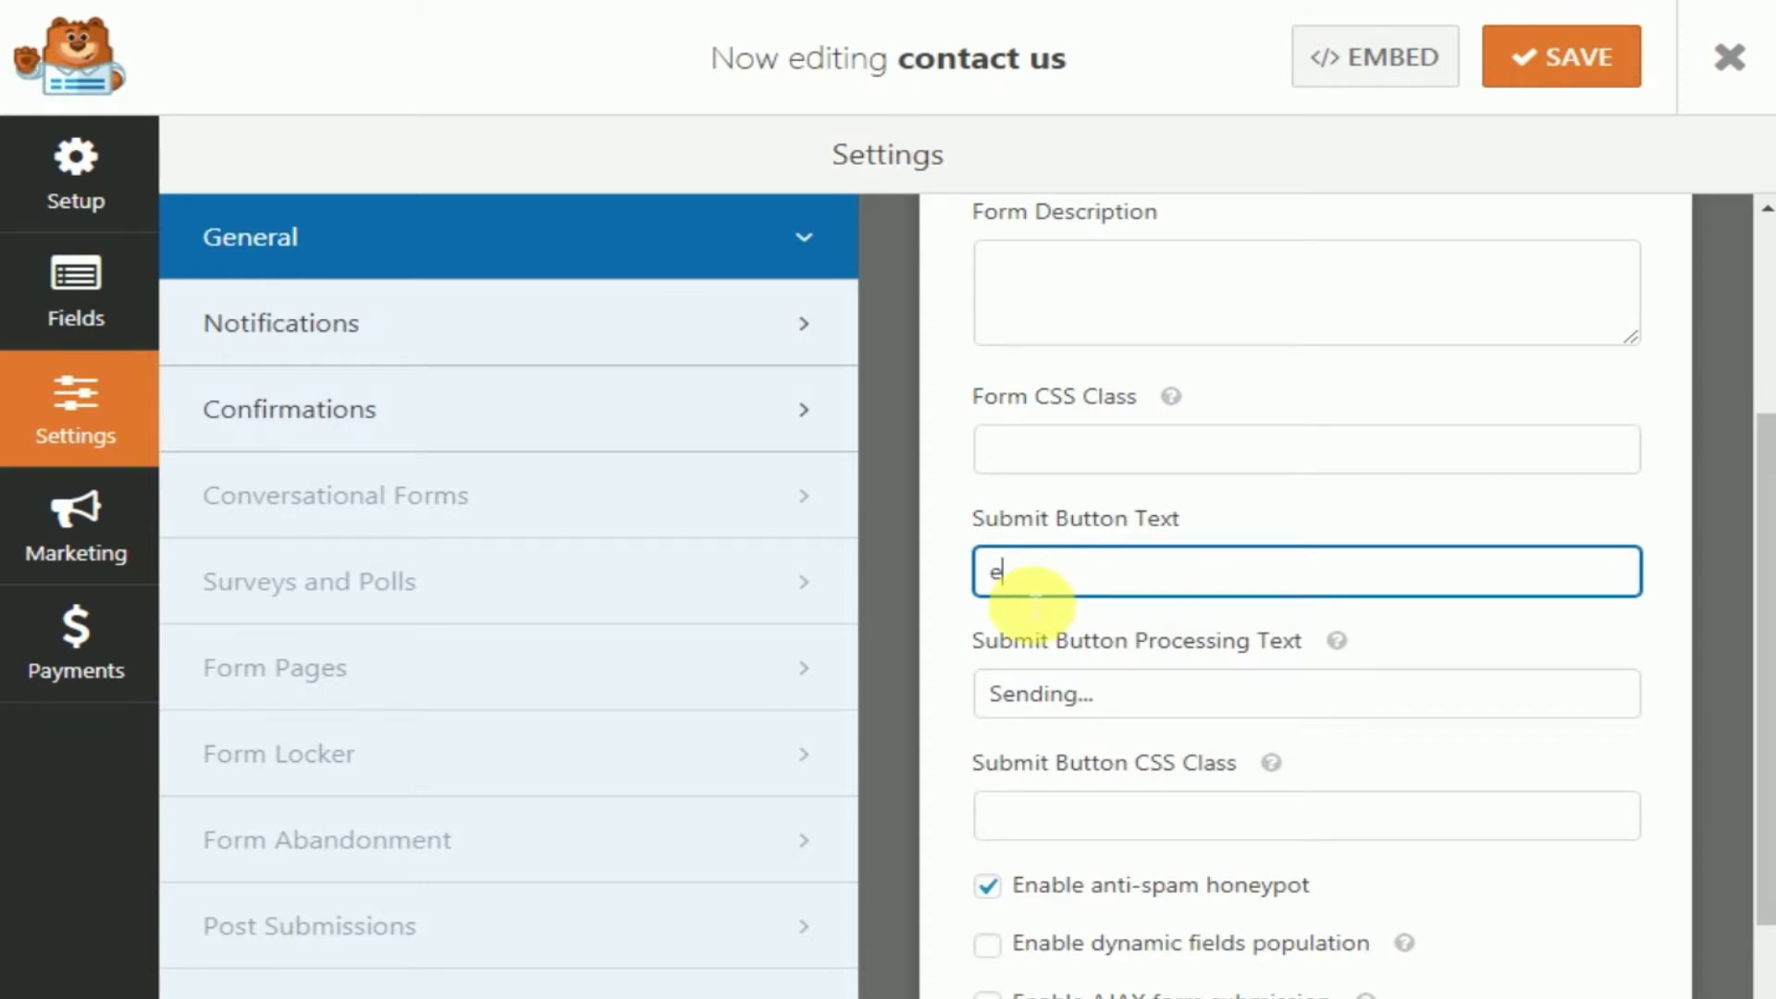
{"action": "type", "text": "end now"}
- In the default notification, enter the recipient's email address as both the Send To Email Address and the From Email
{"action": "scroll", "coordinate": [1106, 468], "scroll_direction": "up", "scroll_amount": 3}
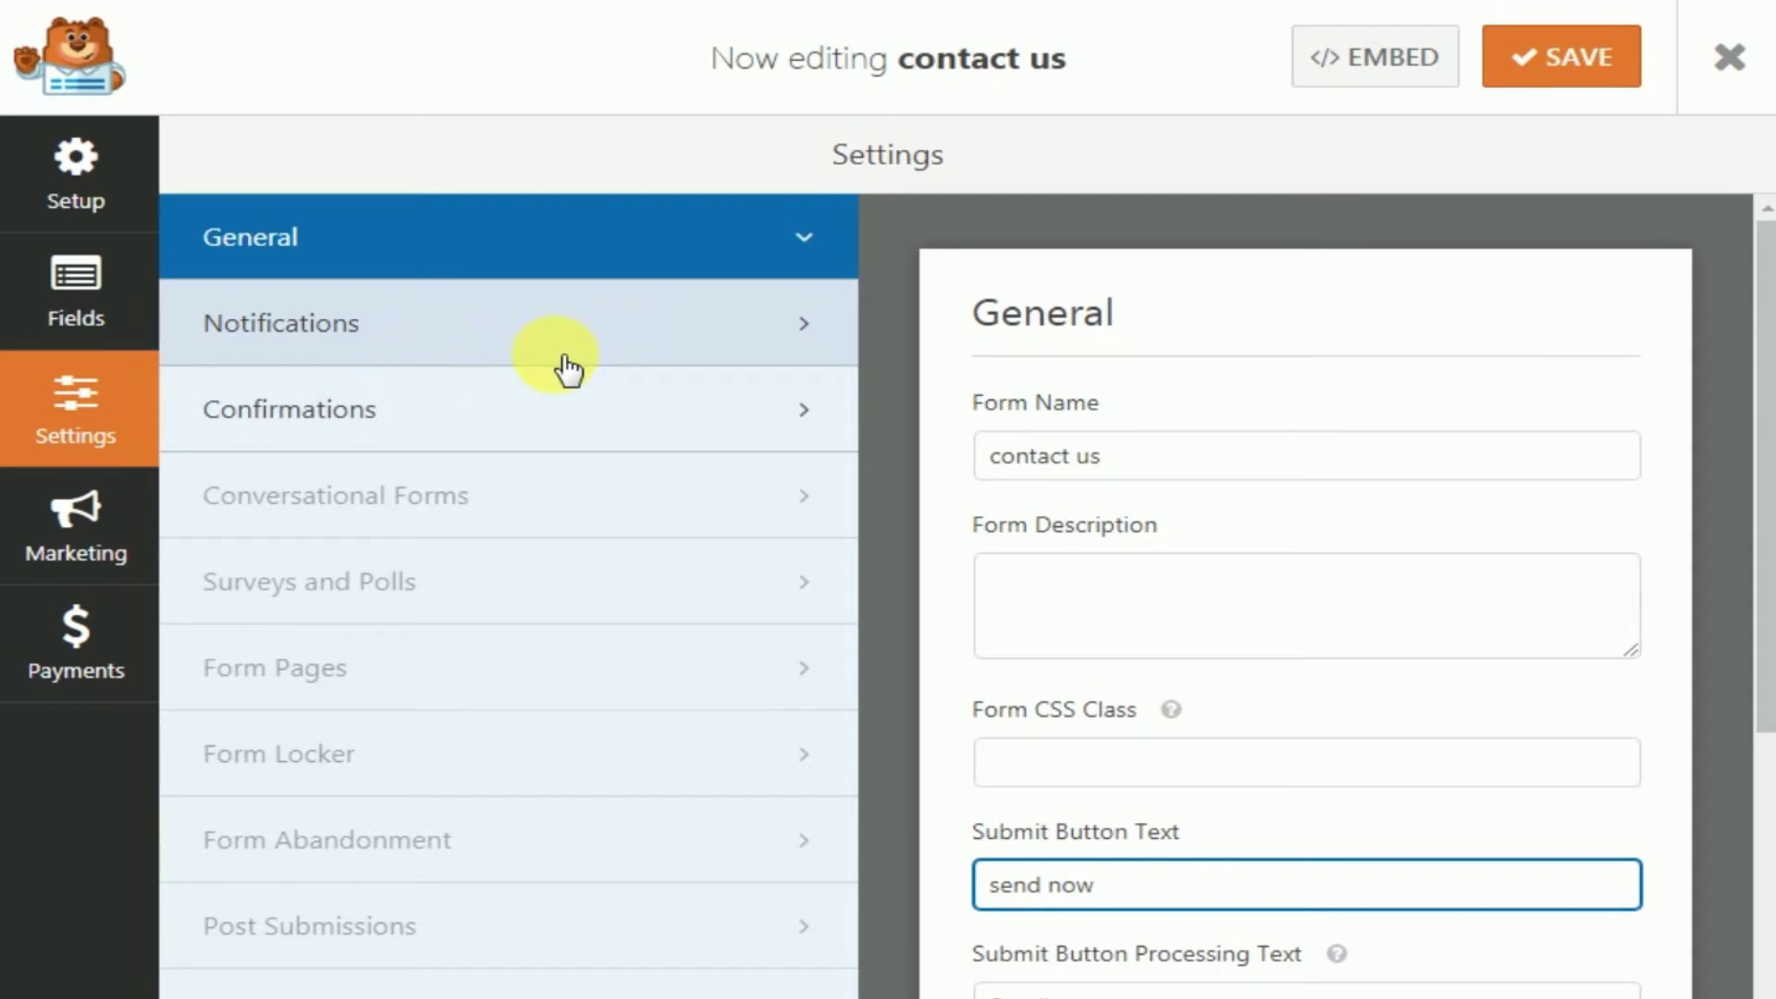
{"action": "left_click", "coordinate": [509, 346]}
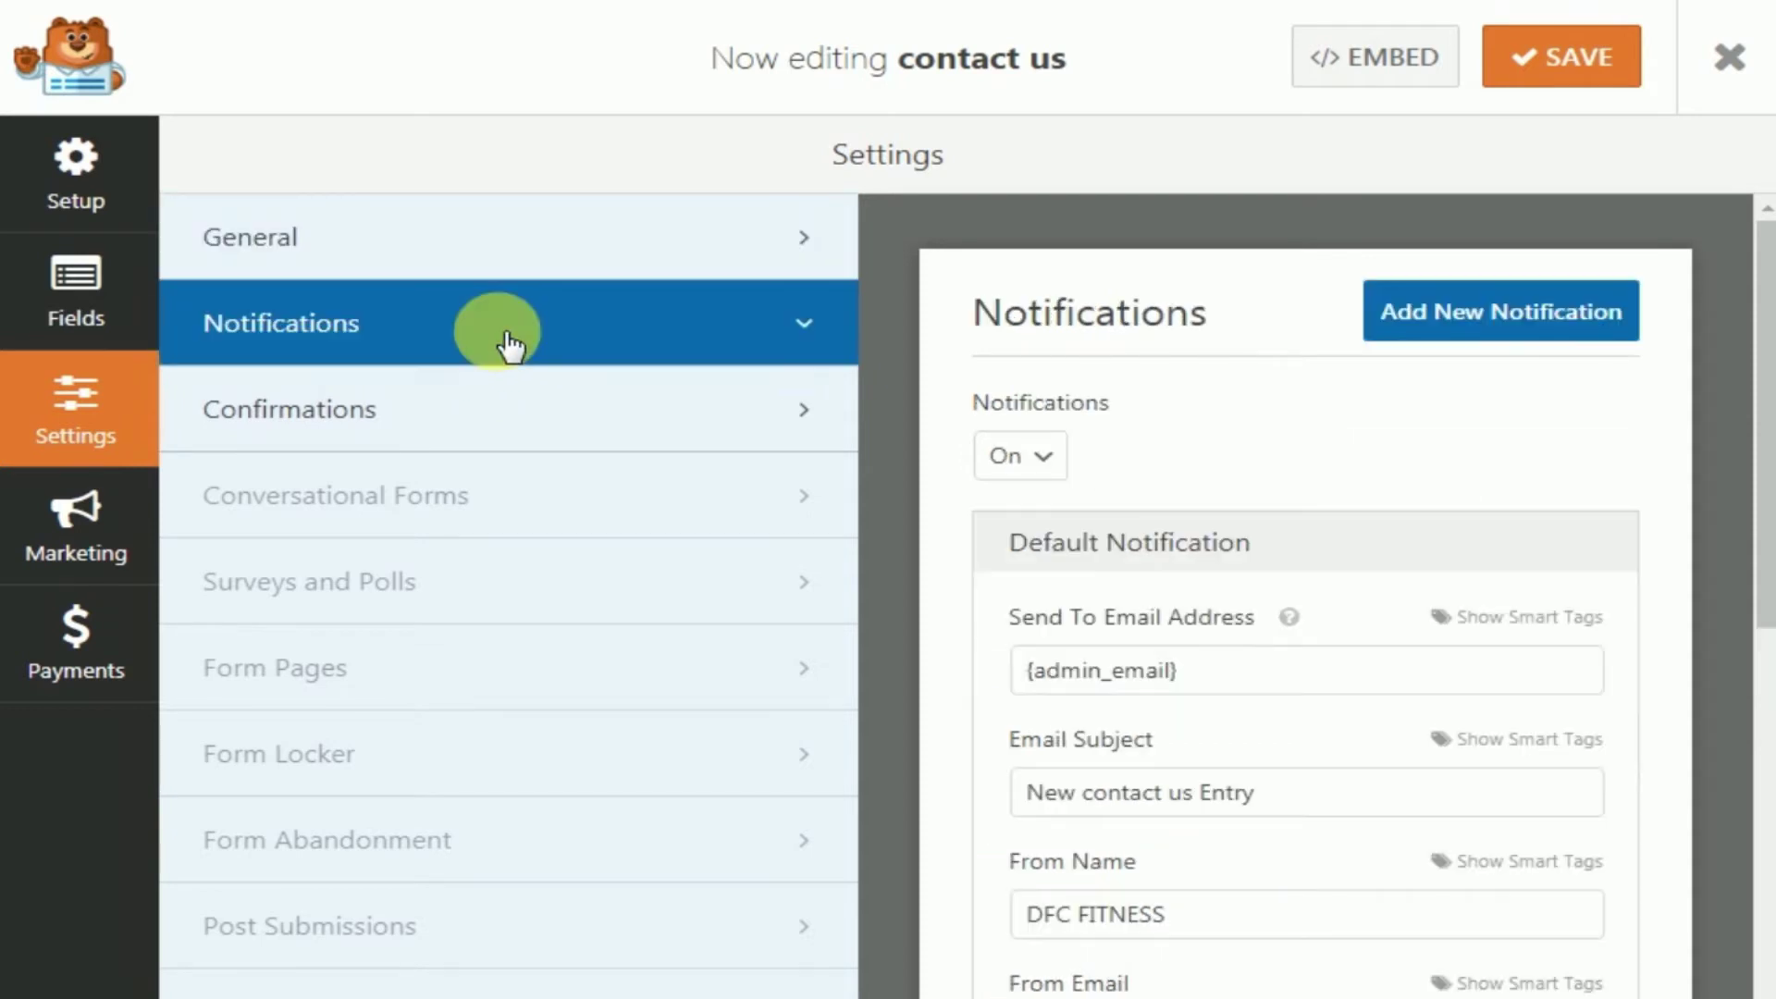
{"action": "scroll", "coordinate": [1249, 413], "scroll_direction": "down", "scroll_amount": 3}
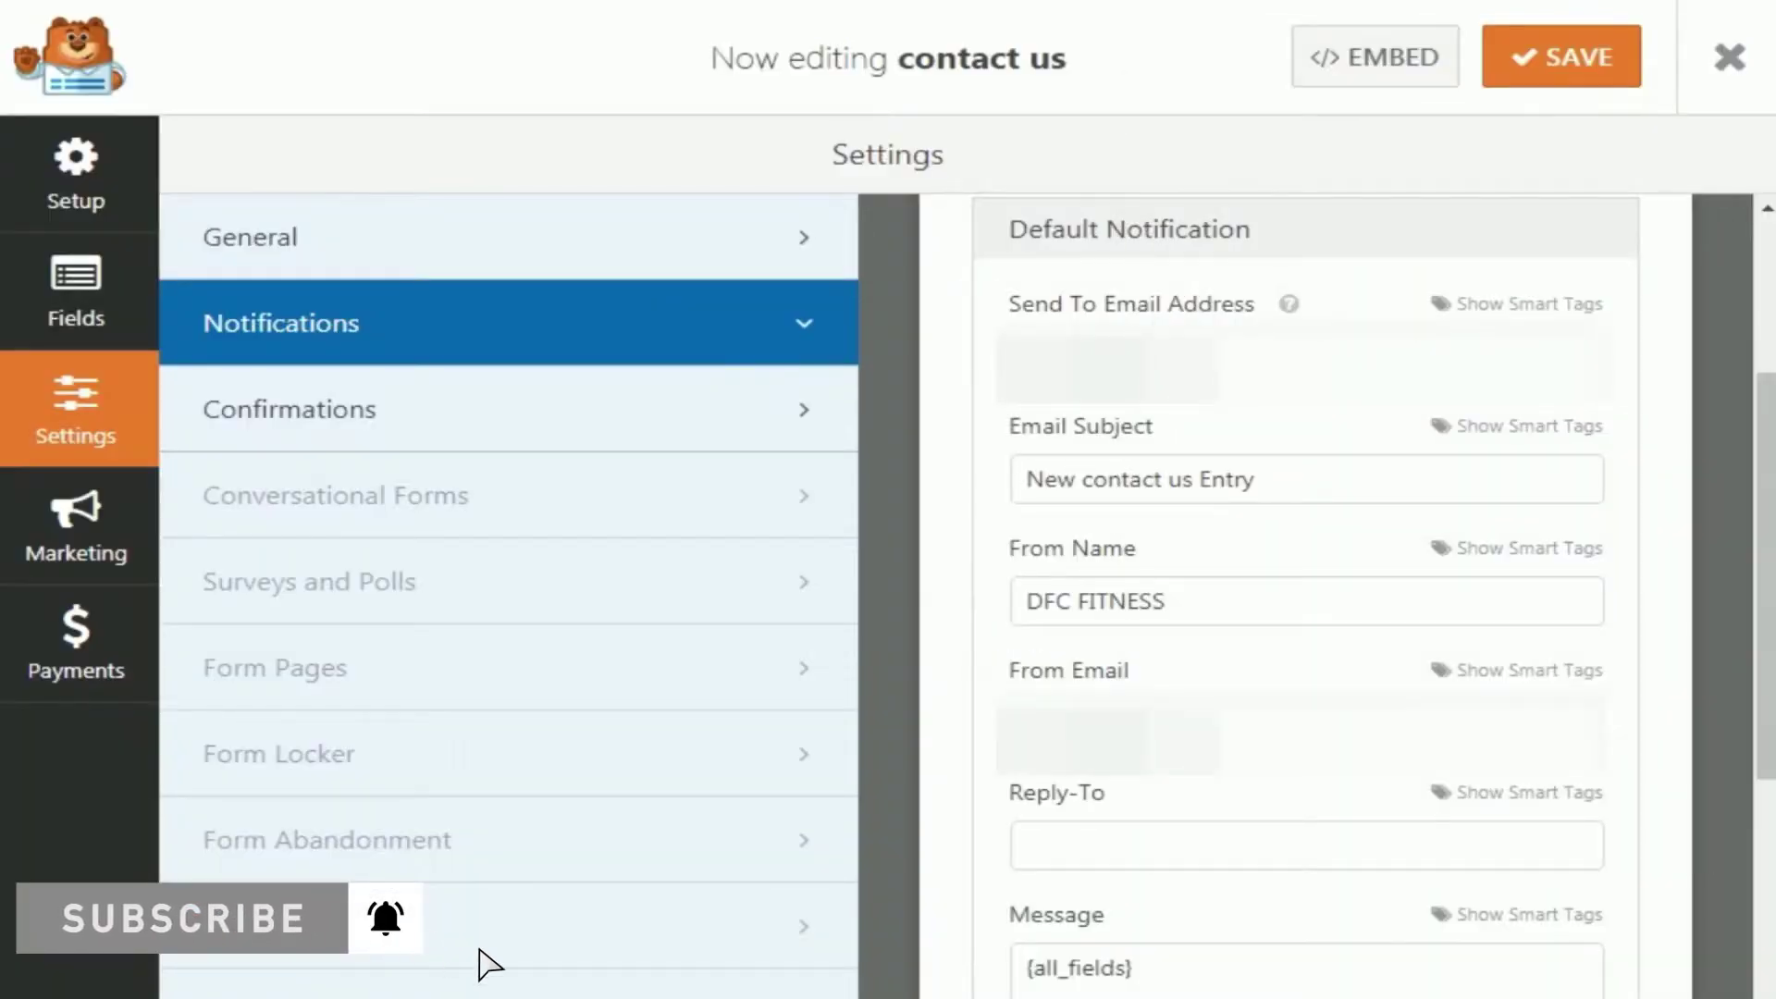
{"action": "left_click", "coordinate": [1138, 388]}
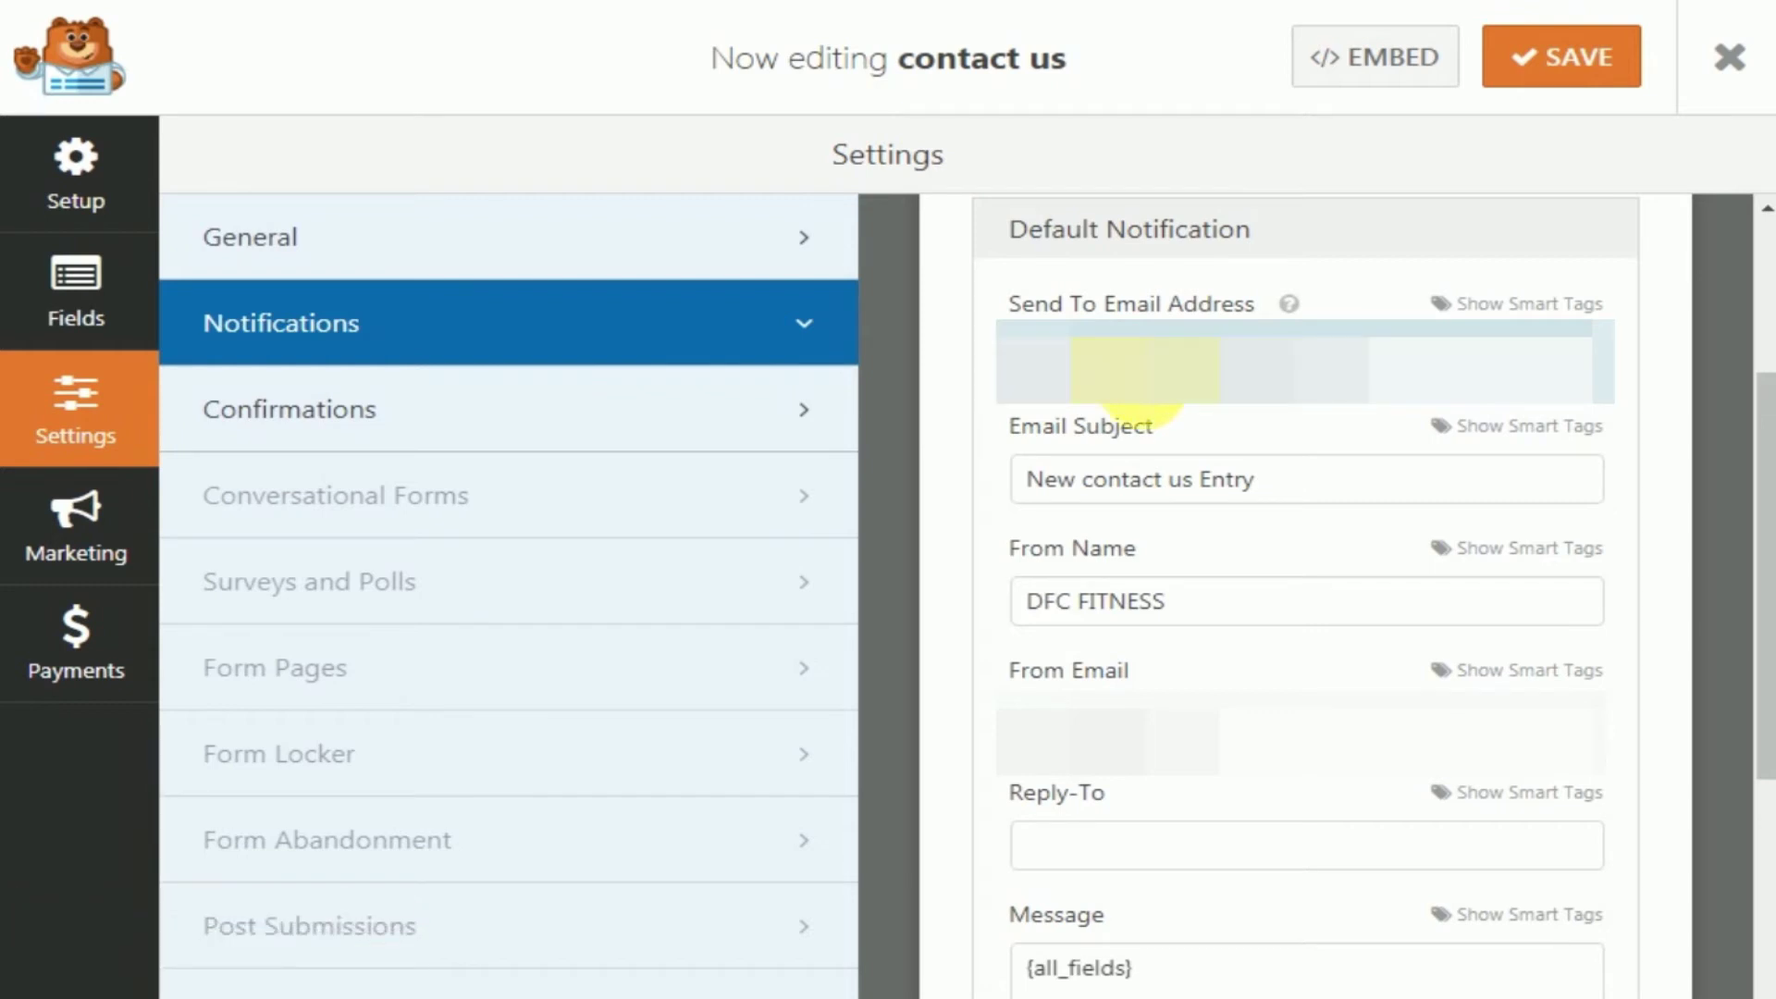
{"action": "left_click", "coordinate": [1106, 740]}
{"action": "key", "text": "ctrl+v"}
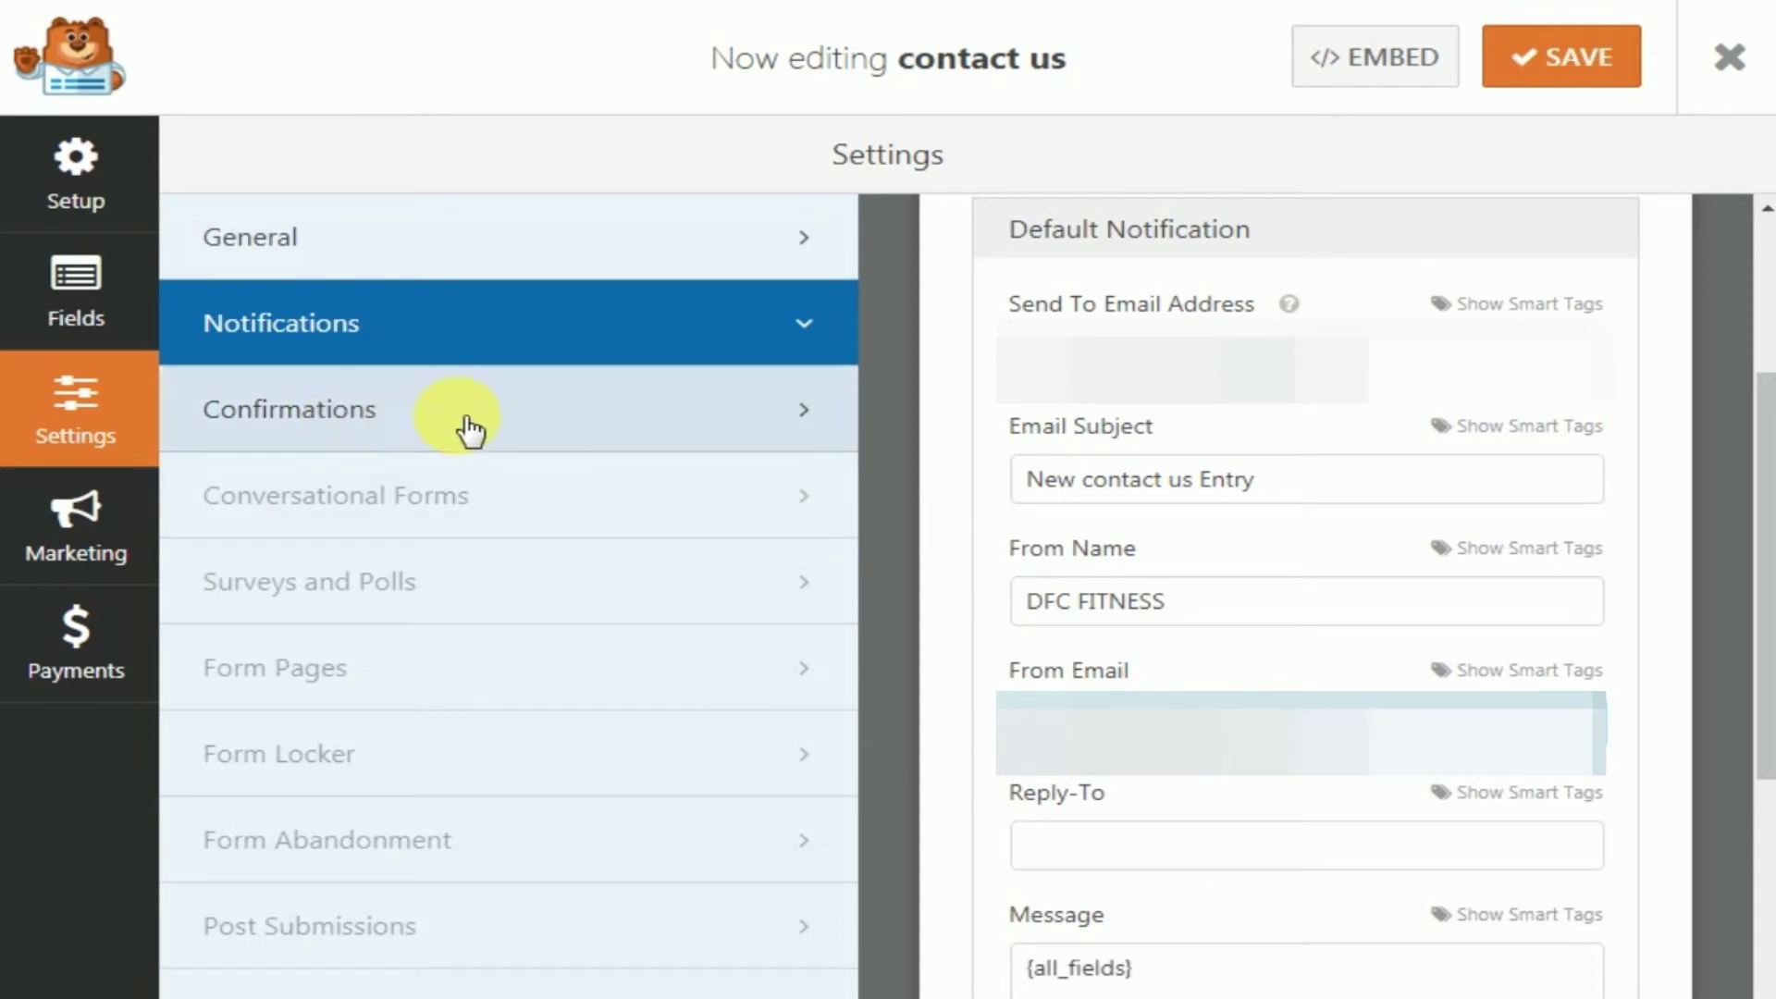
- Review the default confirmation's message and type options, keeping the confirmation type set to Message
{"action": "left_click", "coordinate": [402, 430]}
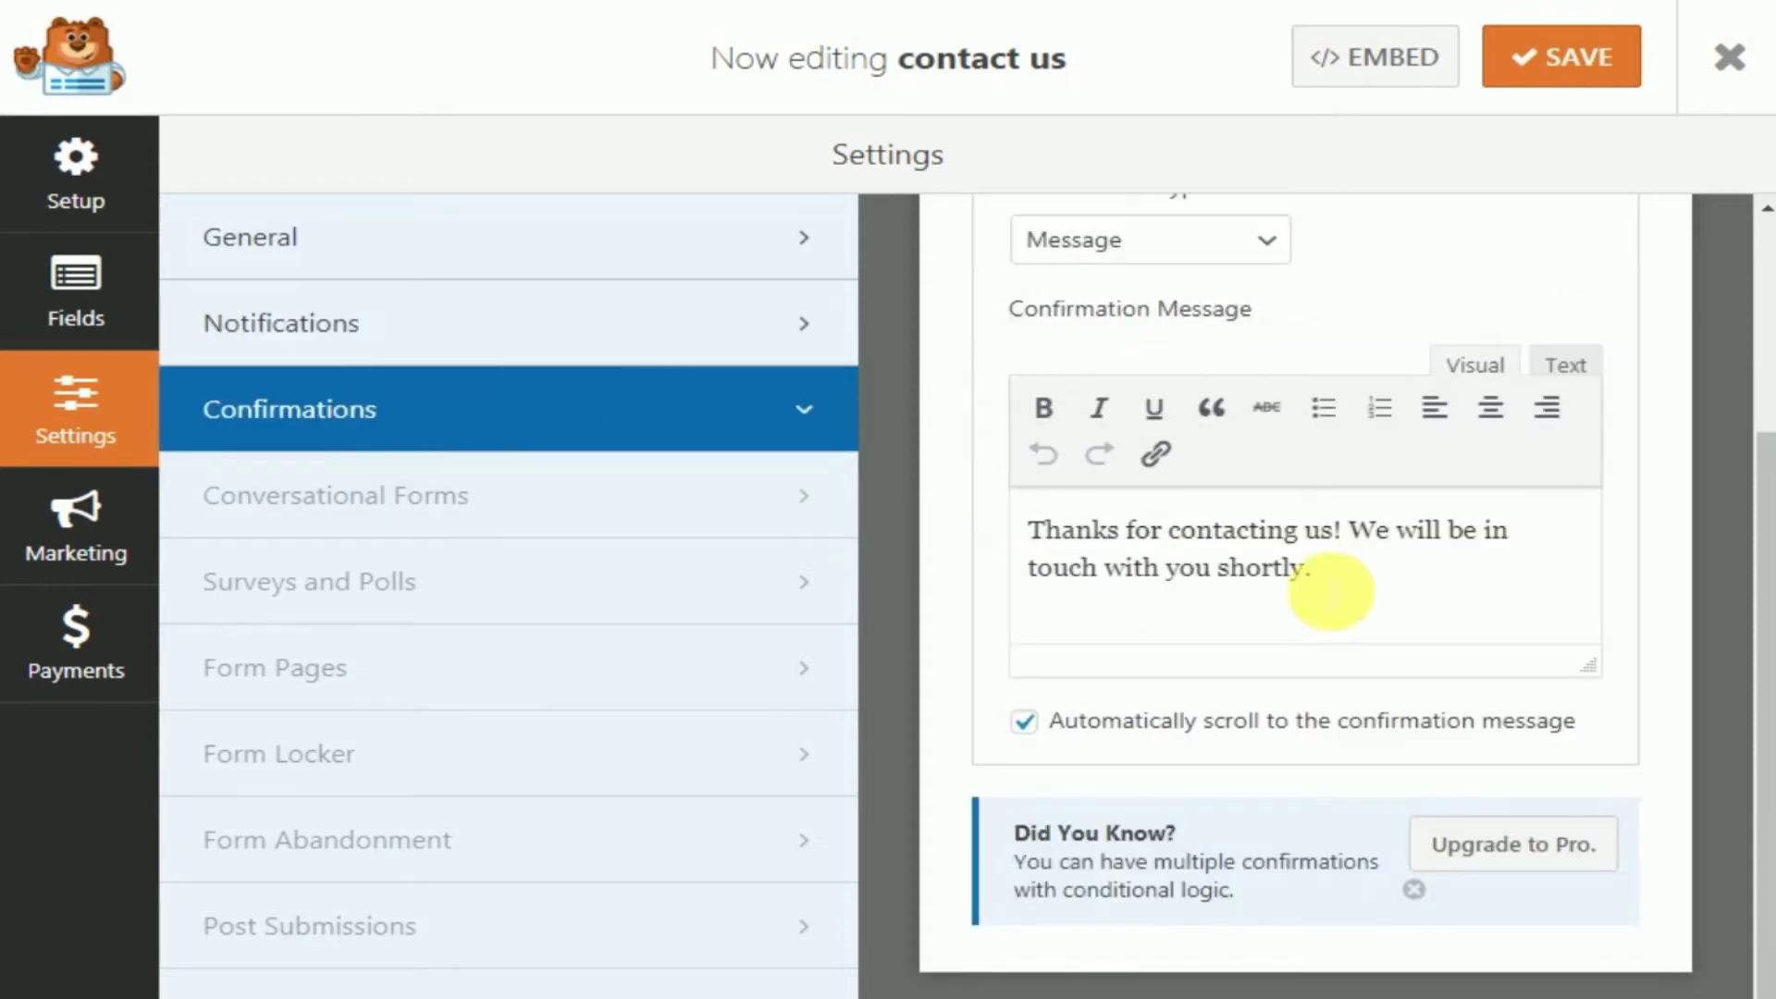
{"action": "left_click_drag", "start_coordinate": [1336, 595], "coordinate": [1010, 541]}
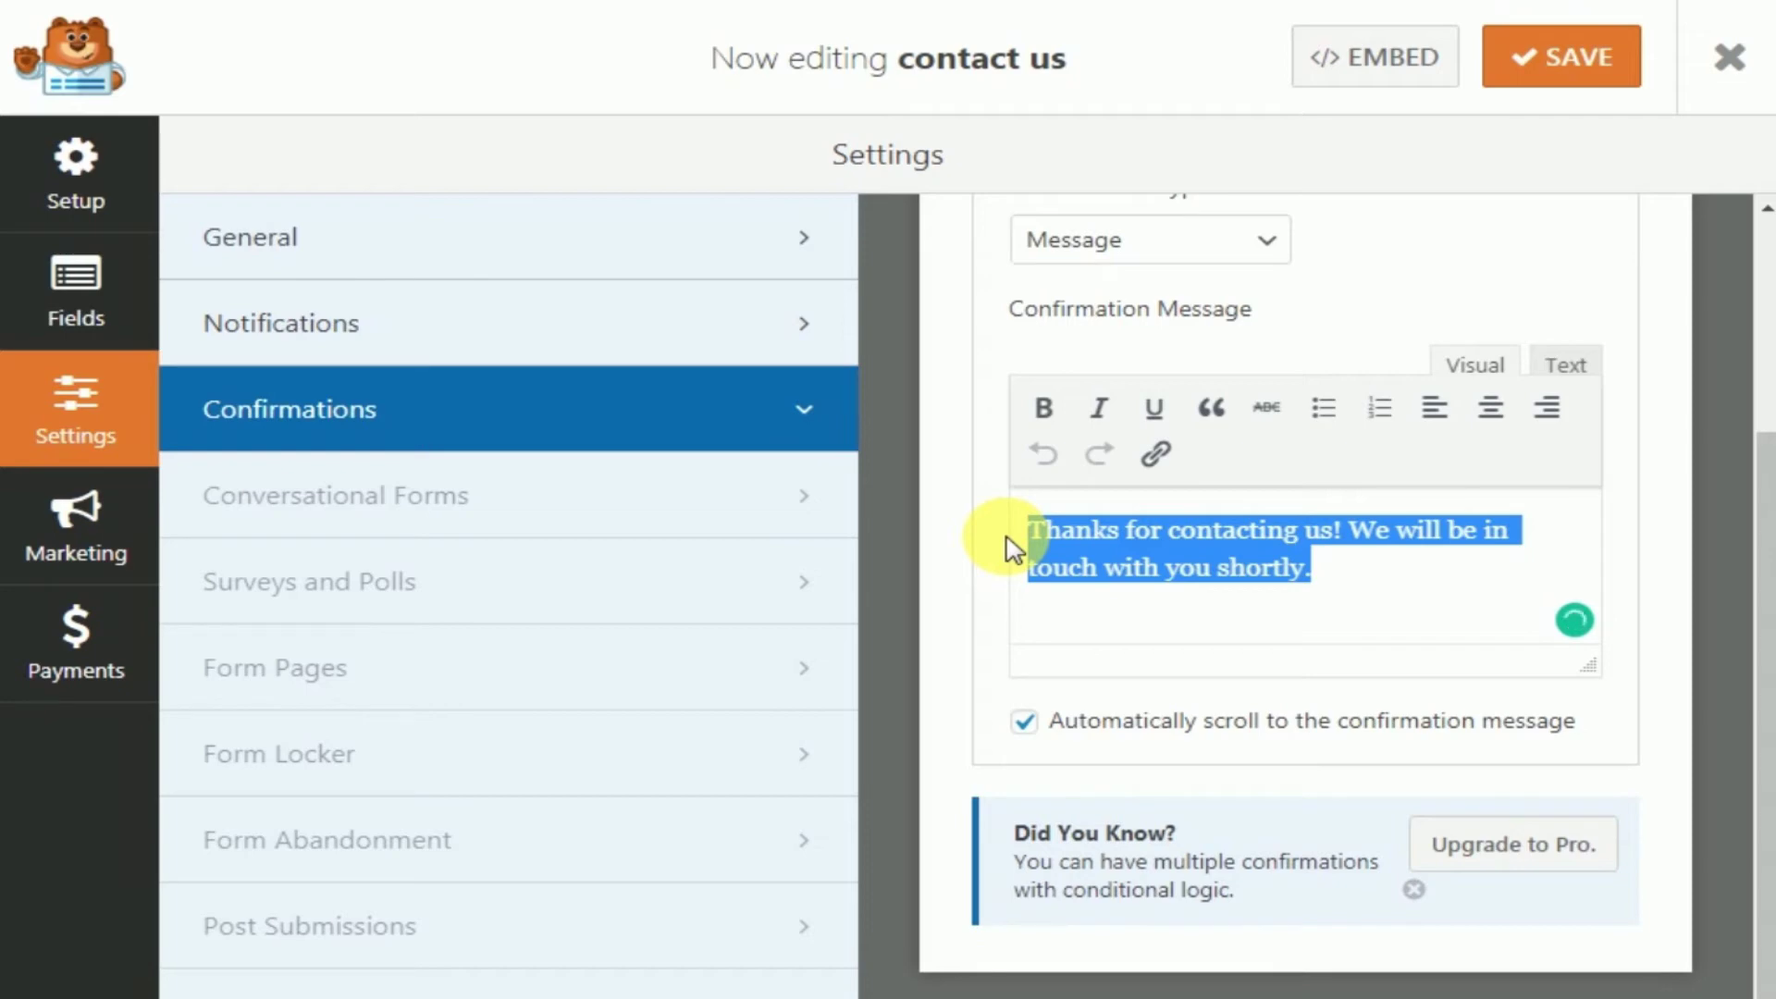
{"action": "left_click", "coordinate": [977, 545]}
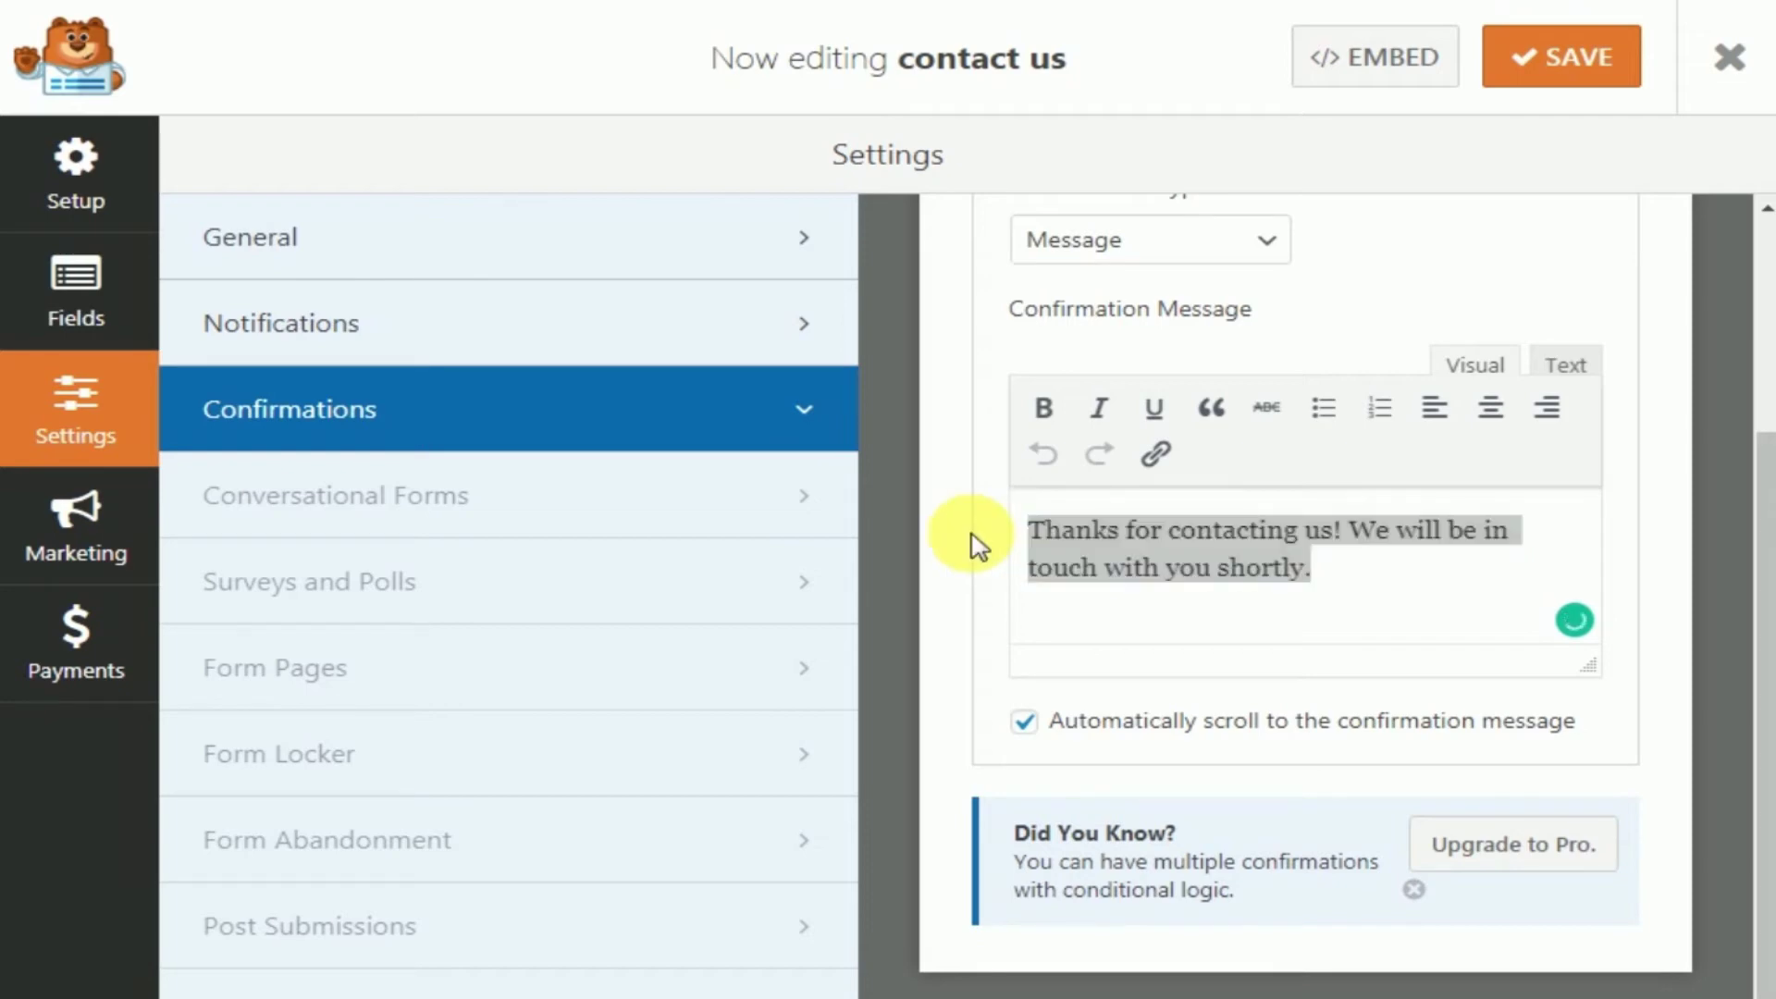
{"action": "scroll", "coordinate": [977, 546], "scroll_direction": "up", "scroll_amount": 3}
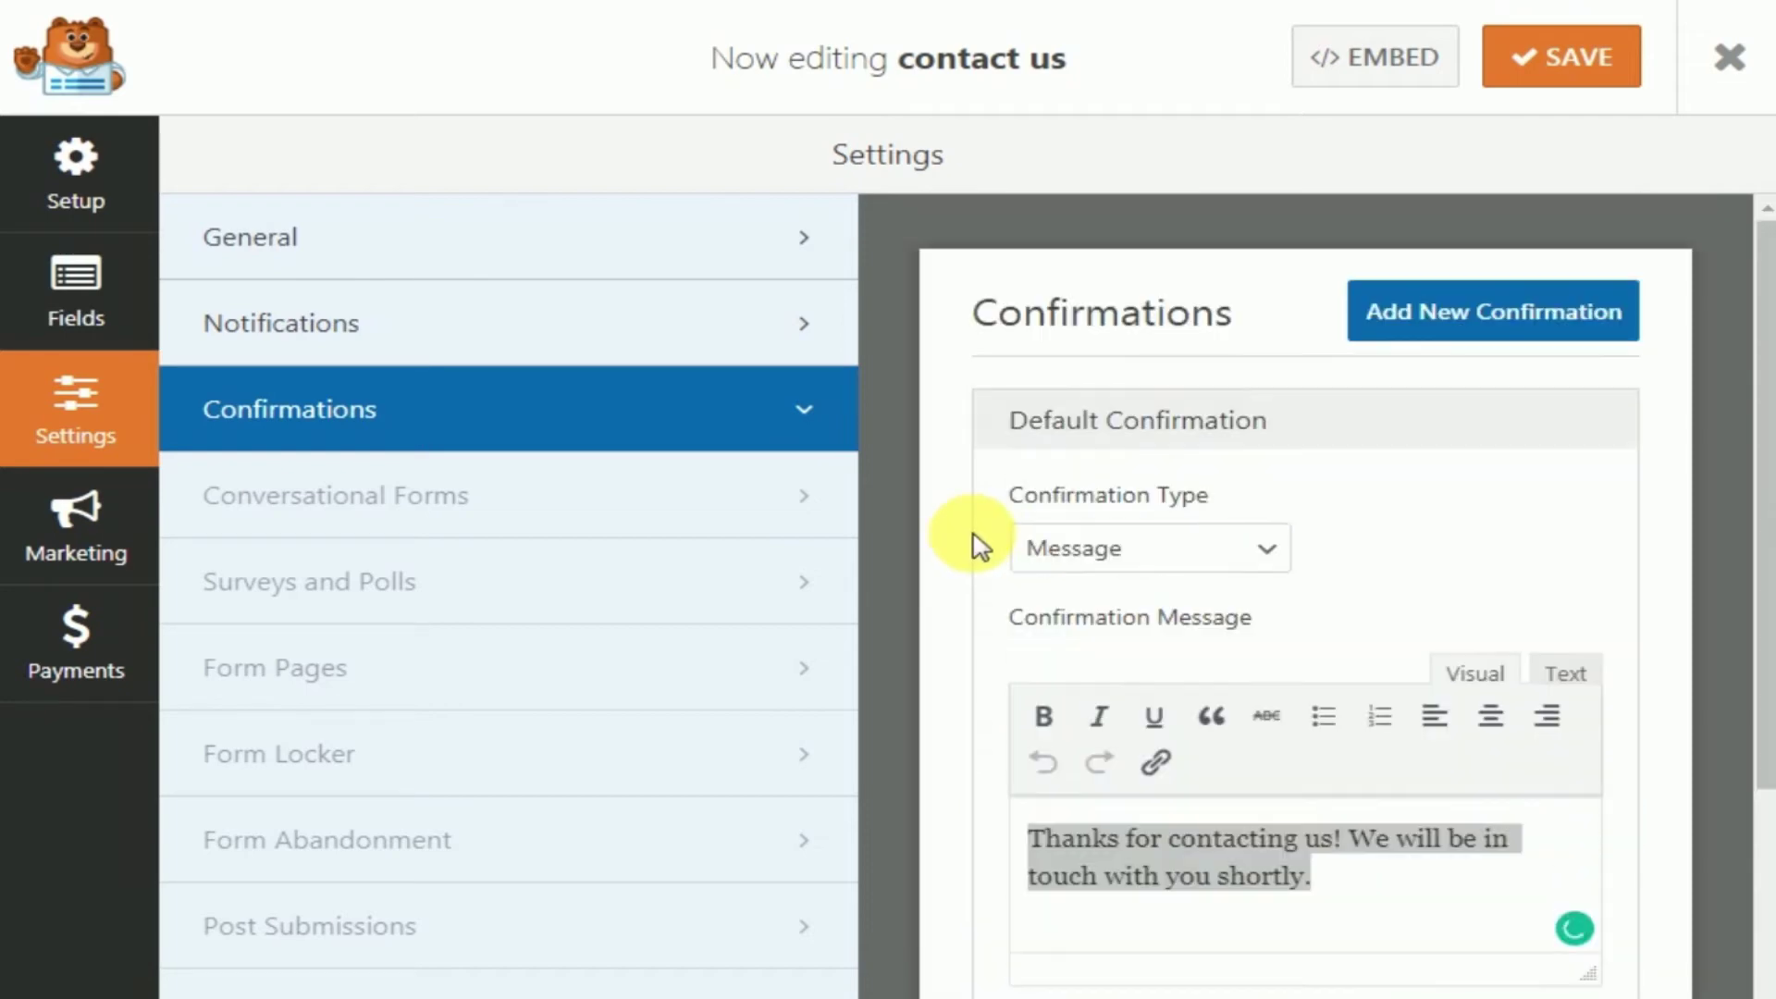
{"action": "left_click", "coordinate": [1217, 560]}
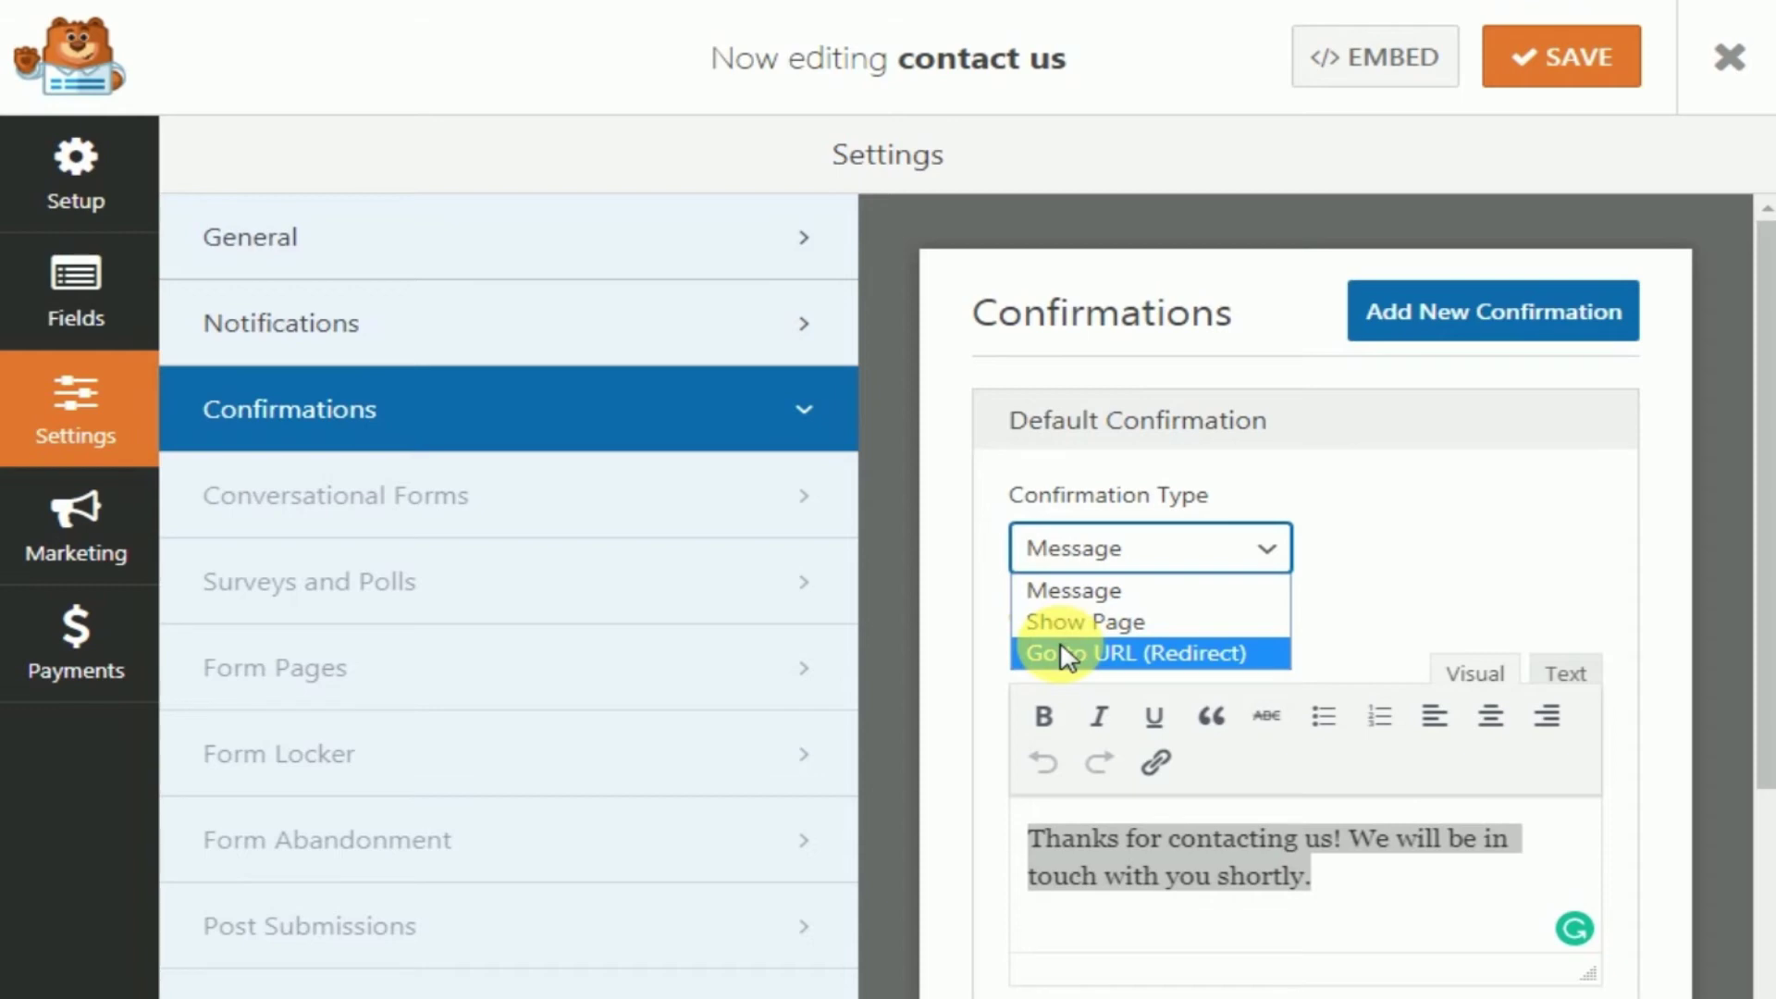
{"action": "left_click", "coordinate": [1057, 594]}
{"action": "scroll", "coordinate": [1057, 610], "scroll_direction": "down", "scroll_amount": 3}
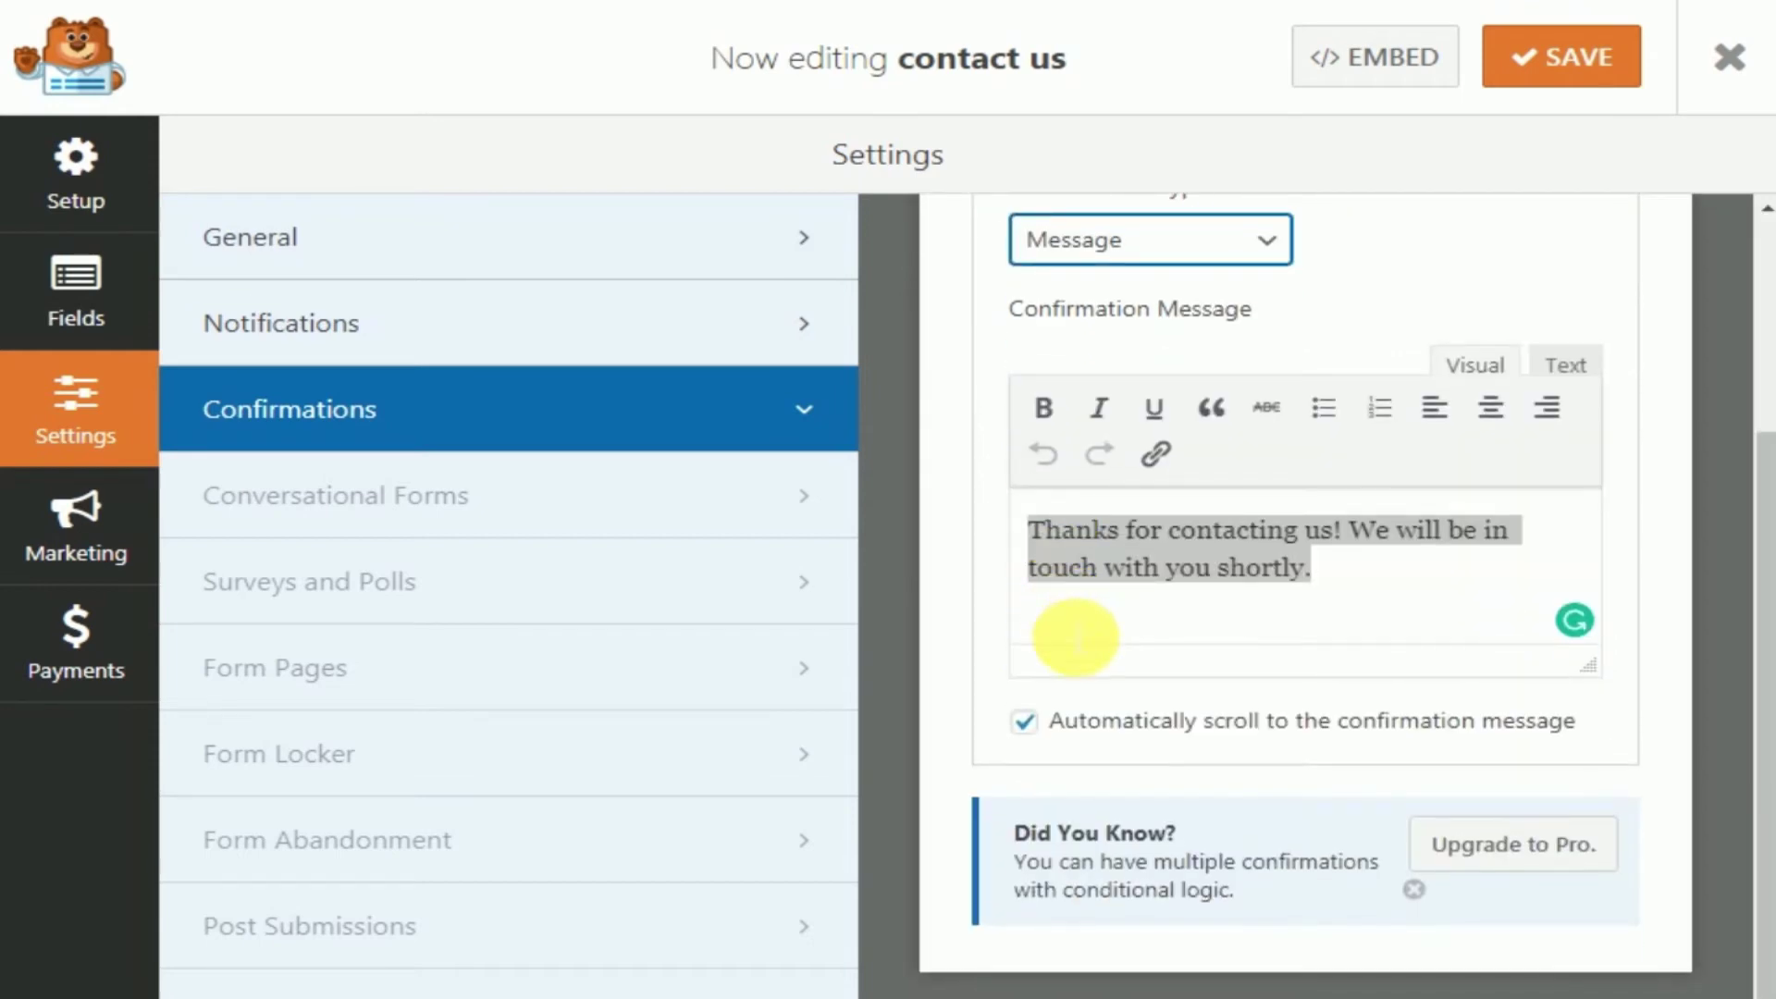
{"action": "scroll", "coordinate": [1050, 668], "scroll_direction": "up", "scroll_amount": 3}
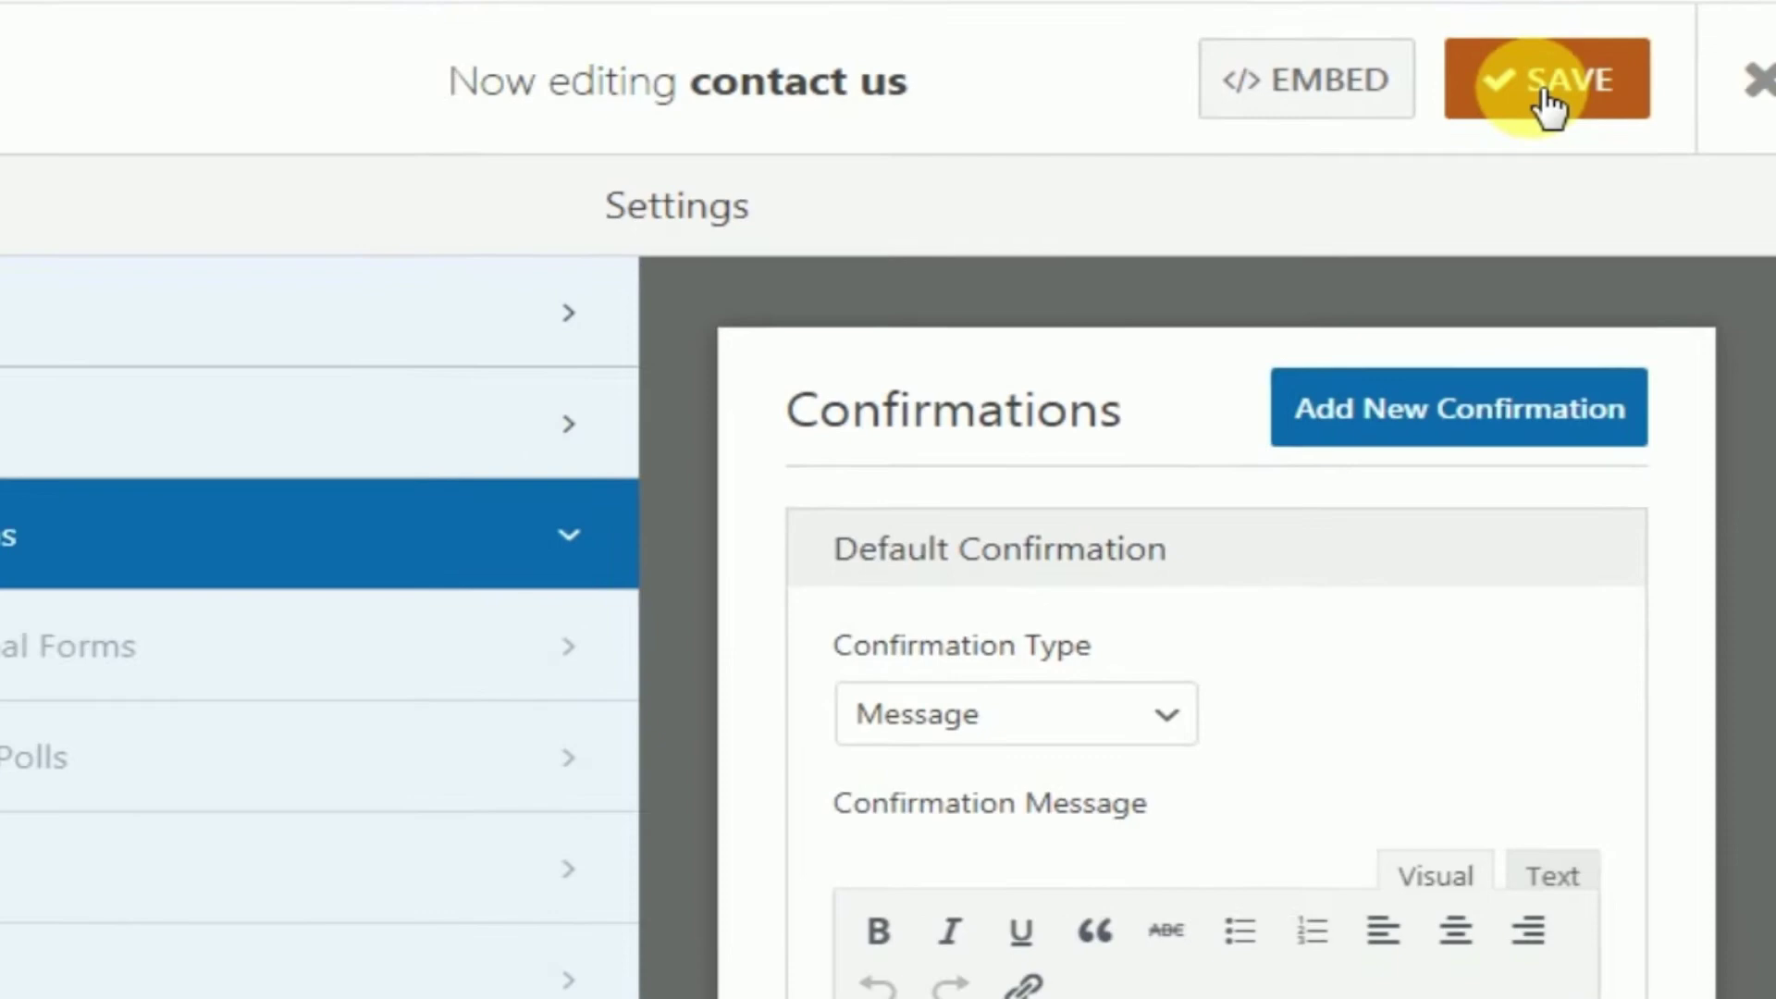
- Save the contact us form and open its embed shortcode
{"action": "left_click", "coordinate": [1538, 115]}
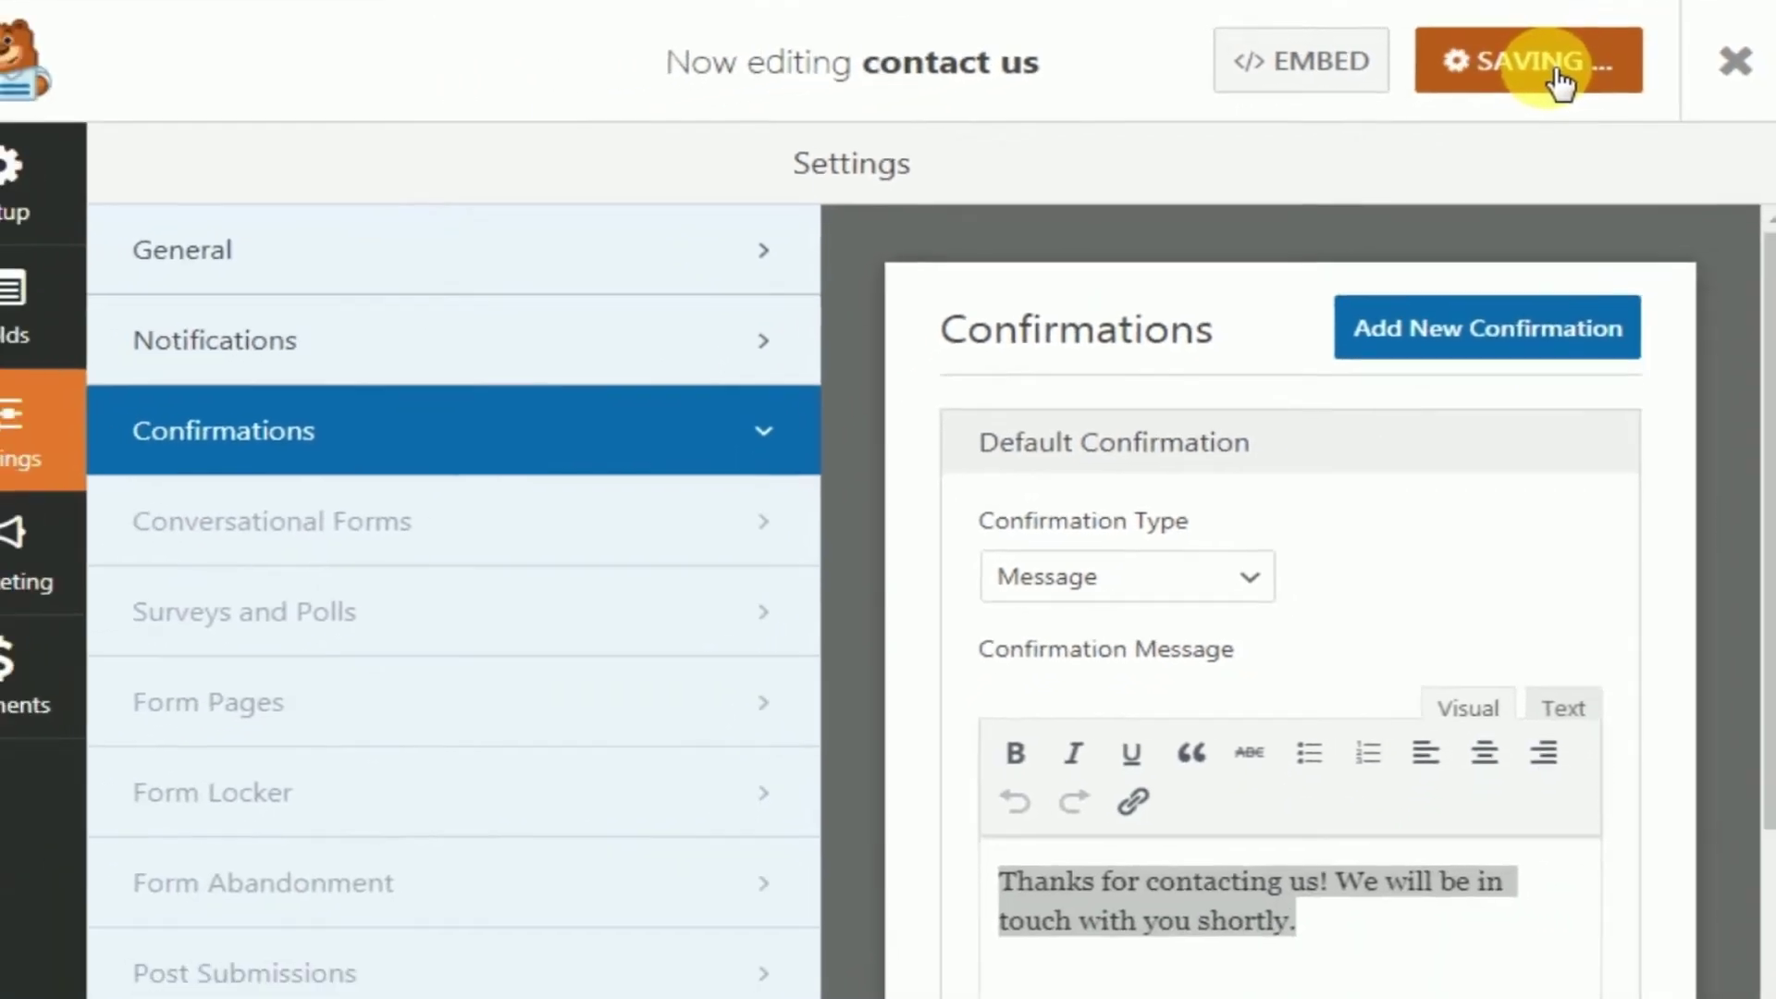
{"action": "left_click", "coordinate": [1378, 81]}
{"action": "left_click", "coordinate": [1424, 89]}
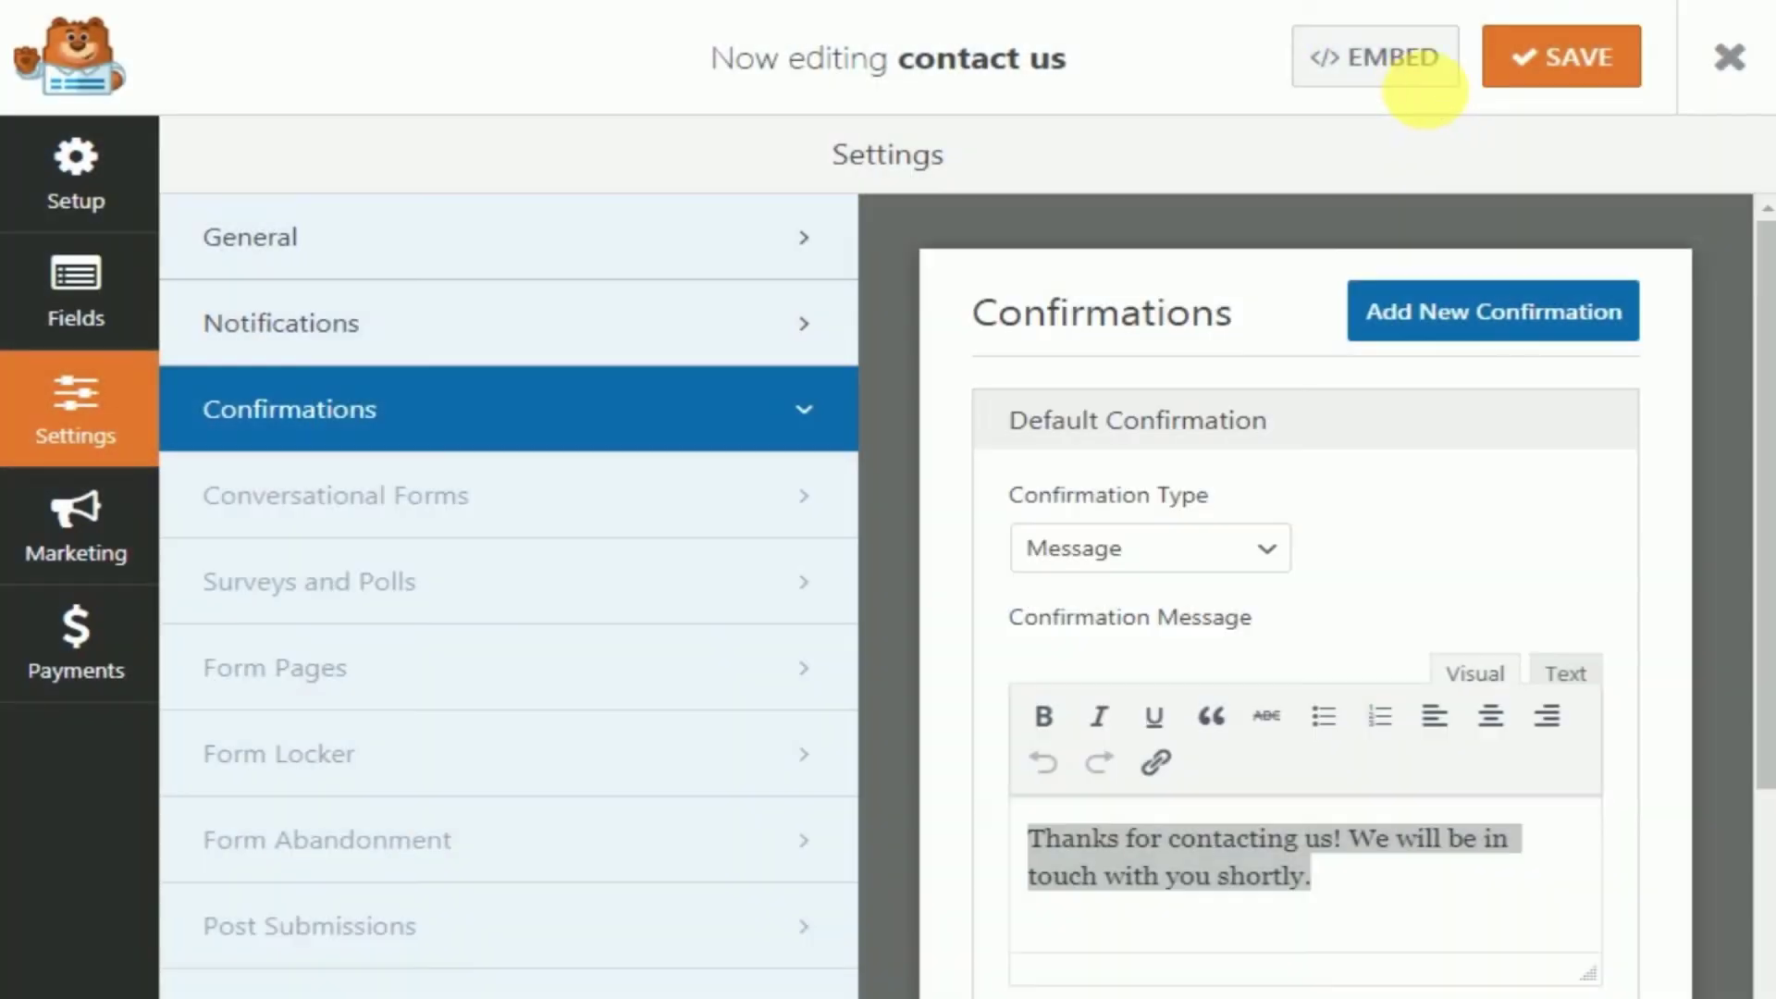
{"action": "left_click", "coordinate": [1372, 84]}
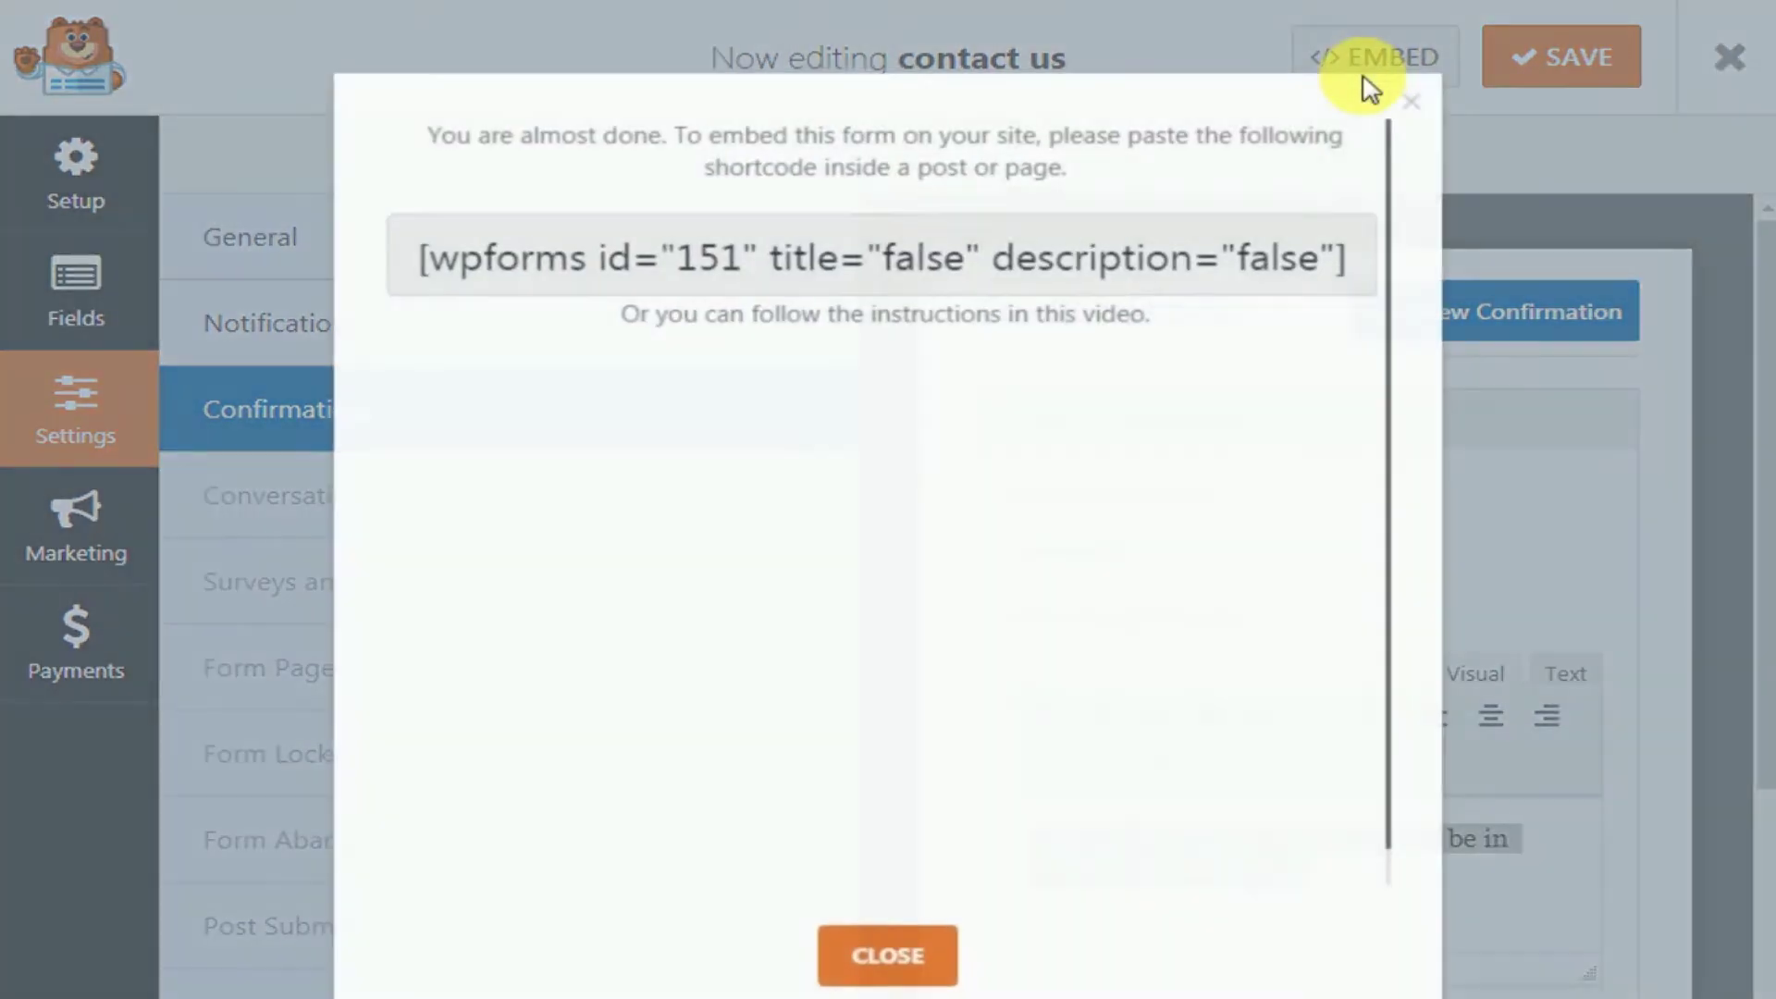
- Select the contact us form's embed shortcode, and open the site's WordPress dashboard in a new browser tab
{"action": "triple_click", "coordinate": [967, 236]}
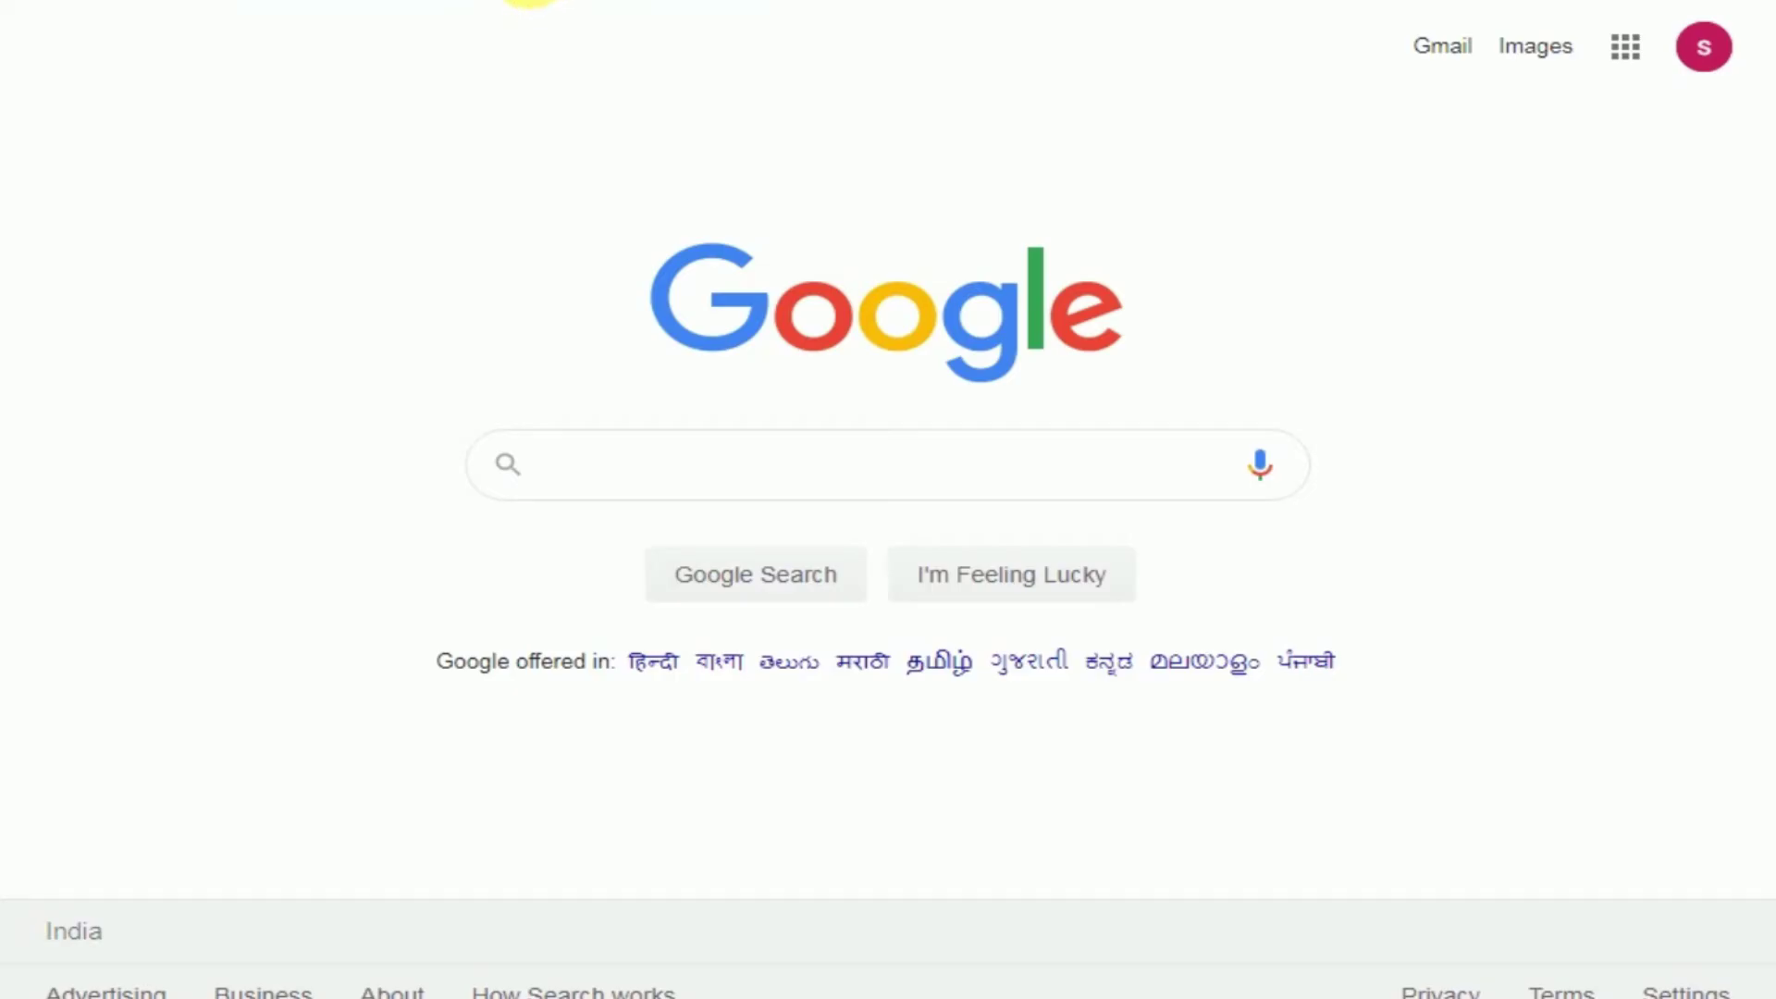
{"action": "left_click", "coordinate": [529, 0]}
{"action": "key", "text": "Return"}
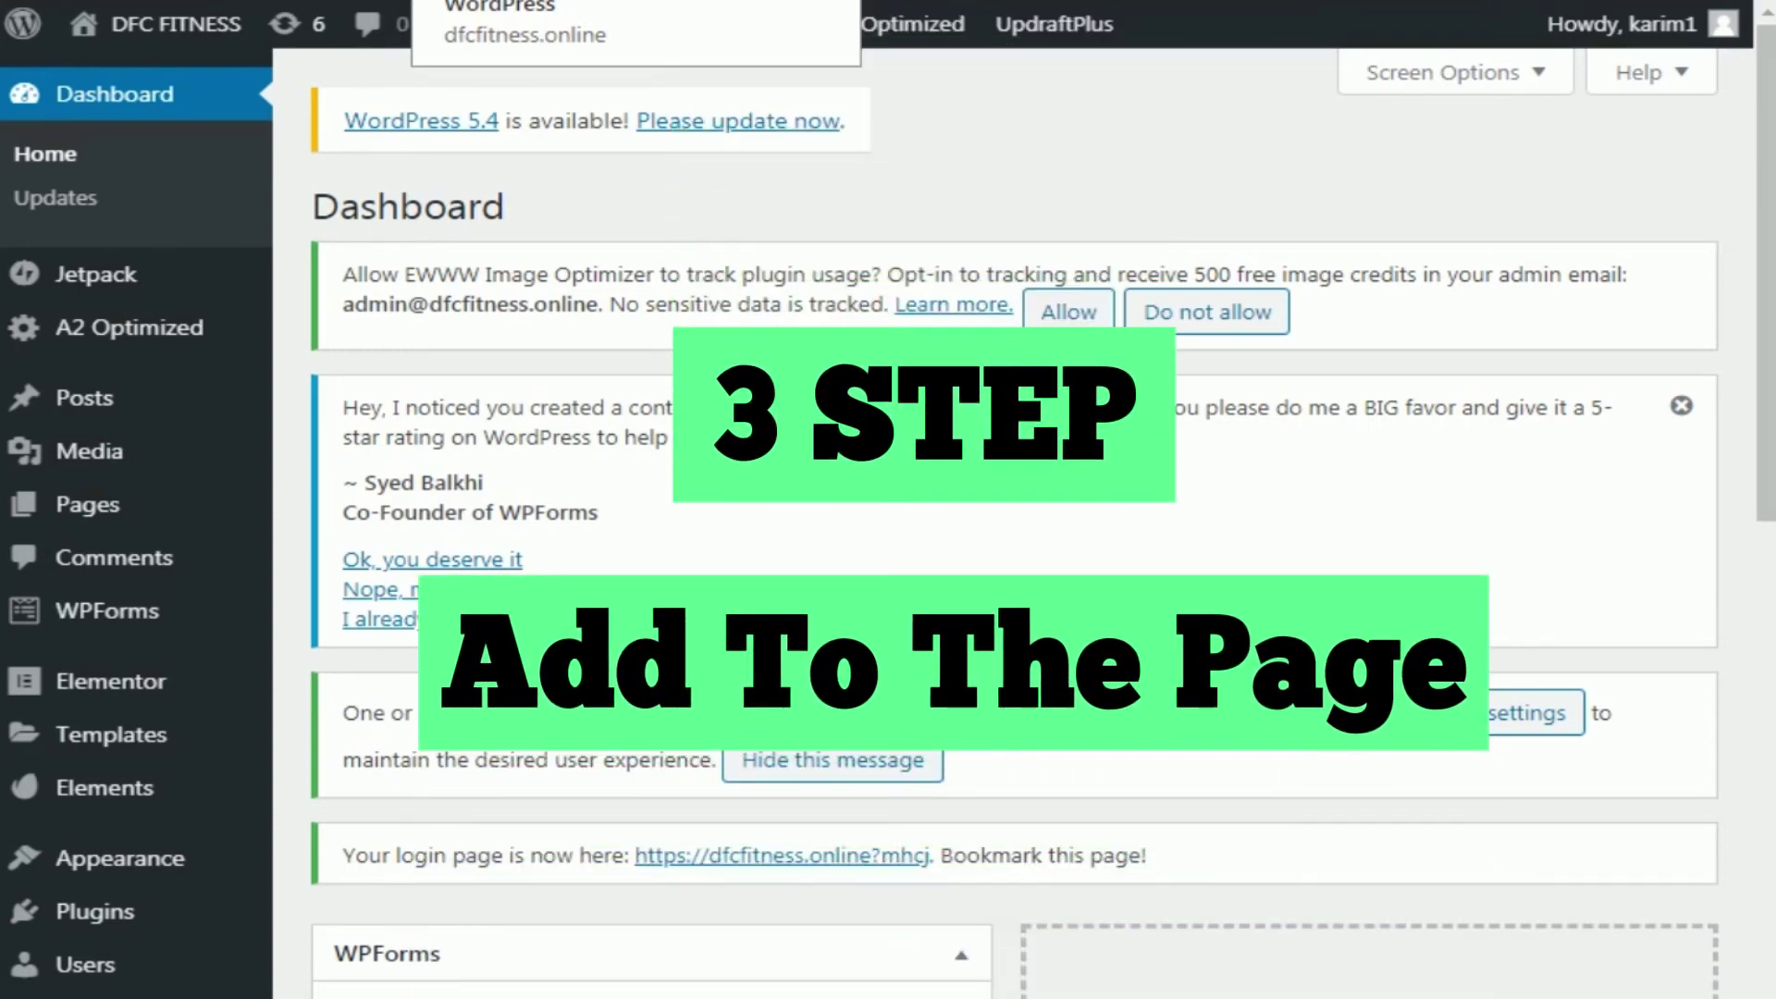
- Open the existing Contact page for editing from the list of all pages
{"action": "mouse_move", "coordinate": [69, 512]}
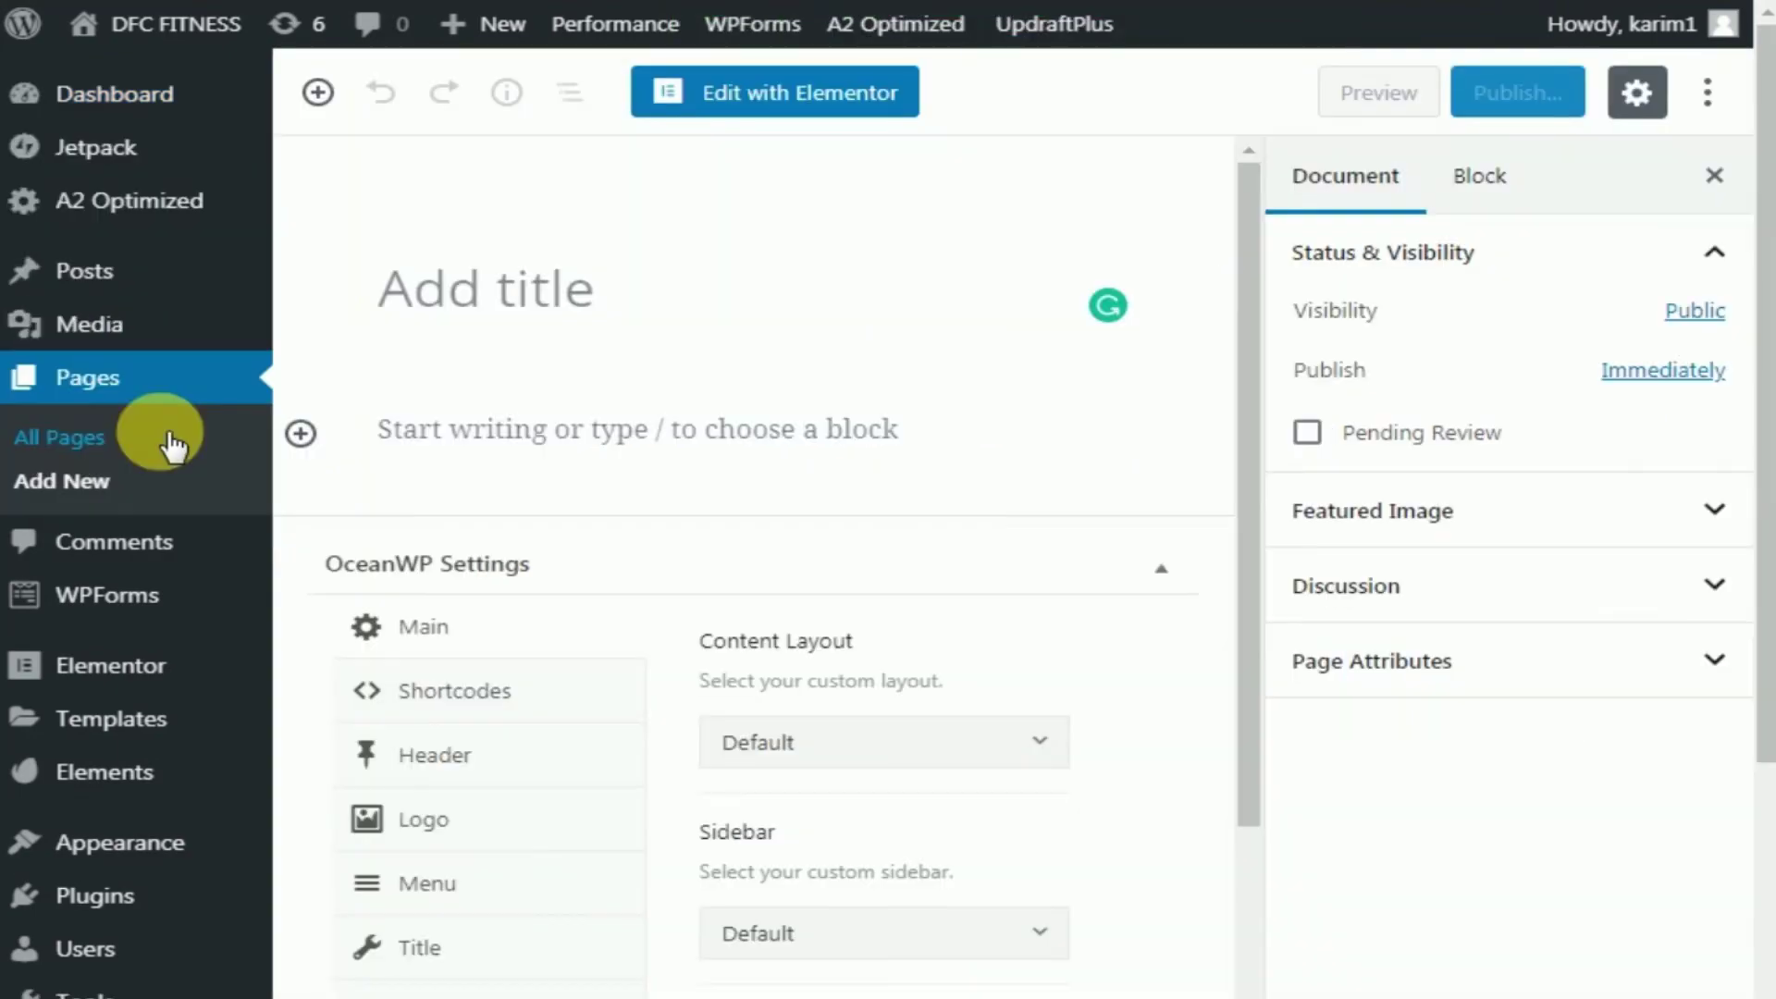
{"action": "left_click", "coordinate": [171, 442]}
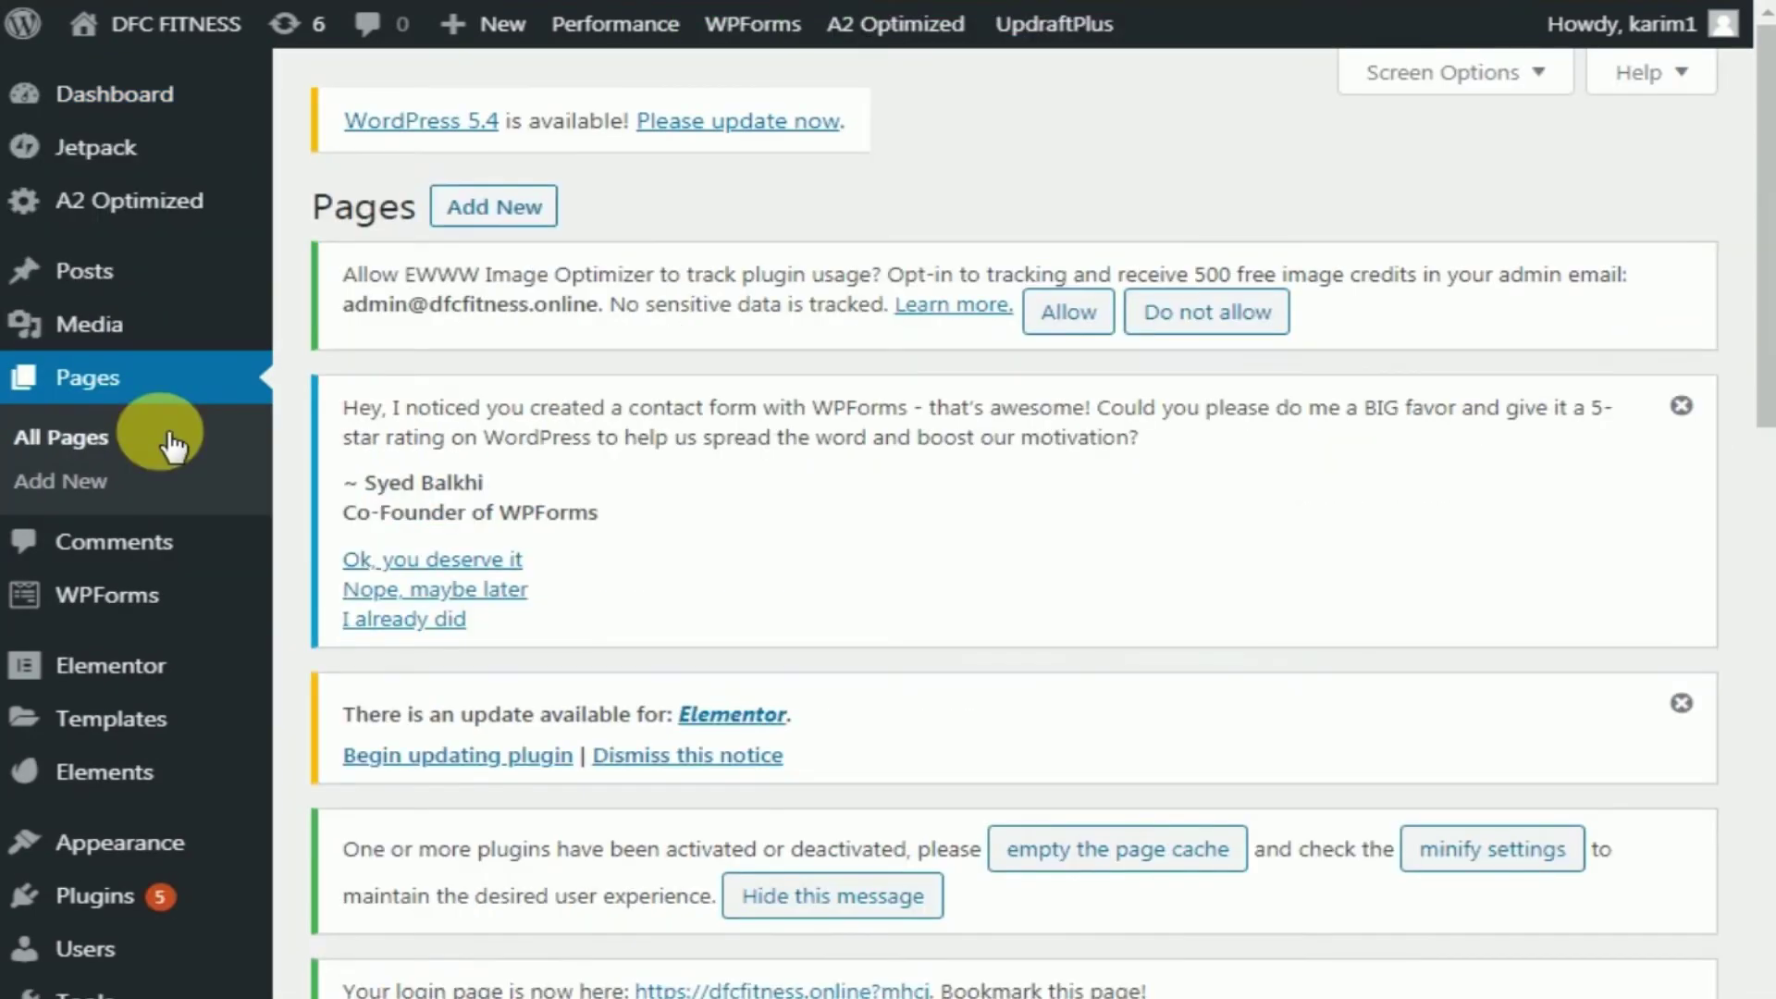
{"action": "scroll", "coordinate": [834, 416], "scroll_direction": "down", "scroll_amount": 10}
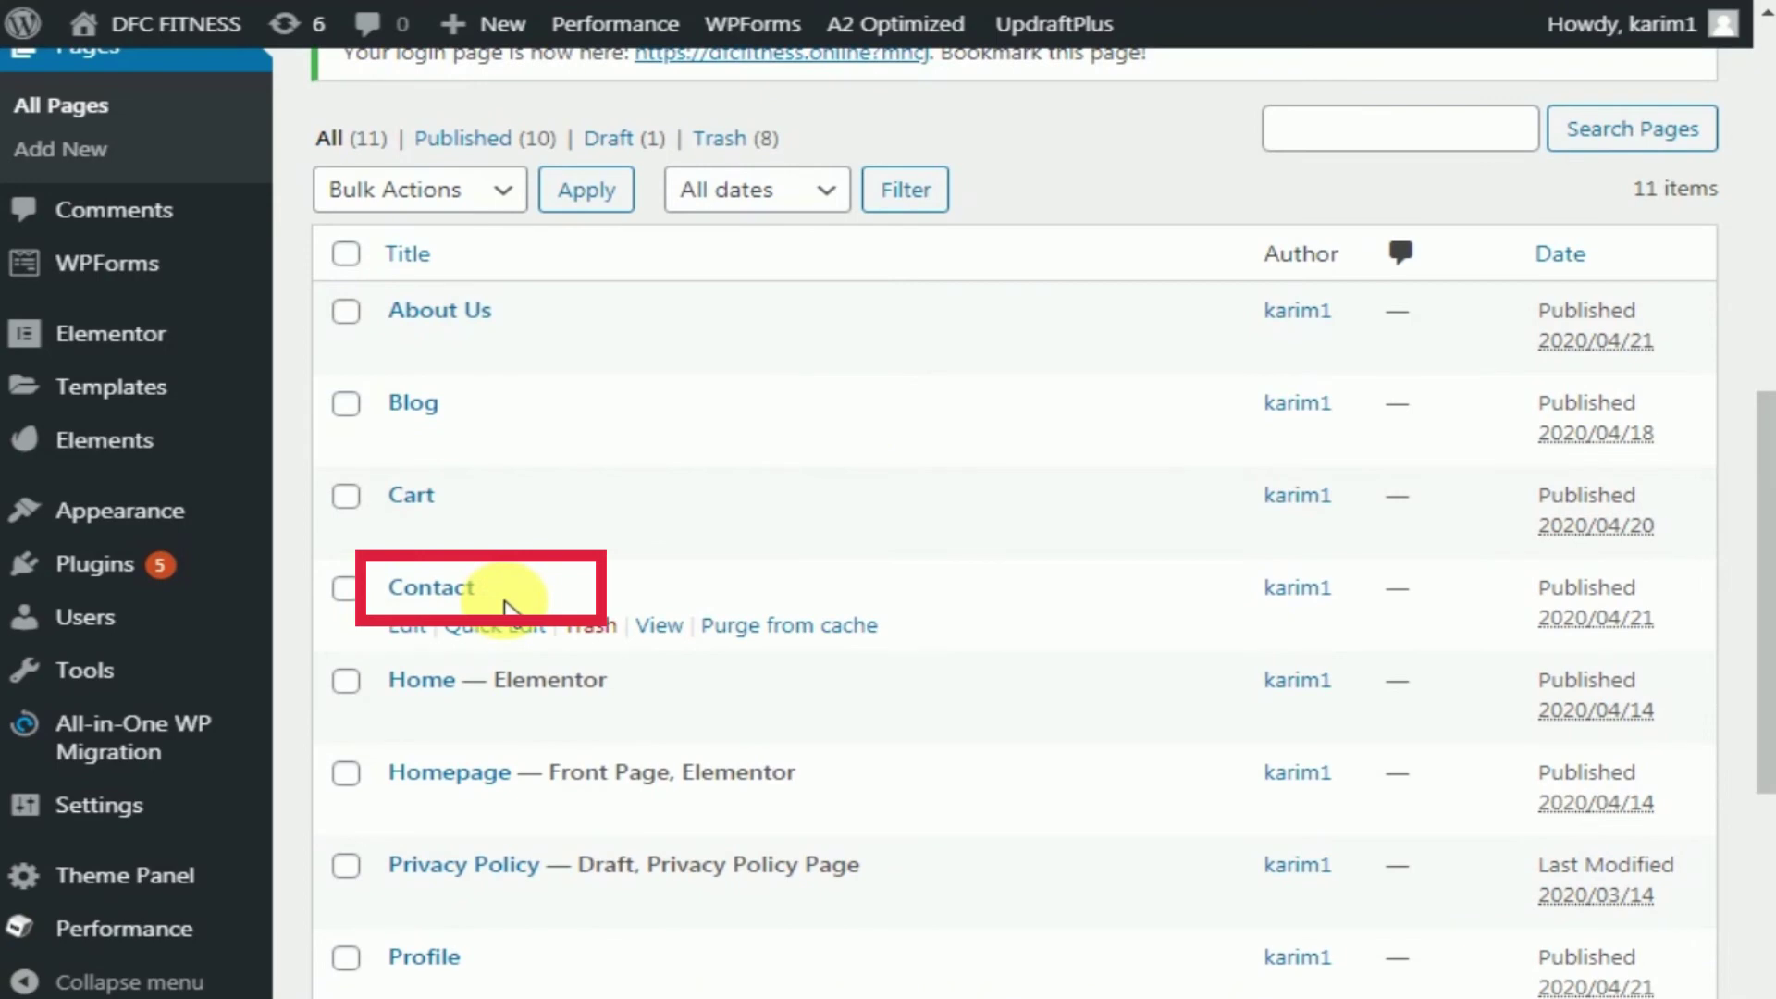
{"action": "left_click", "coordinate": [407, 626]}
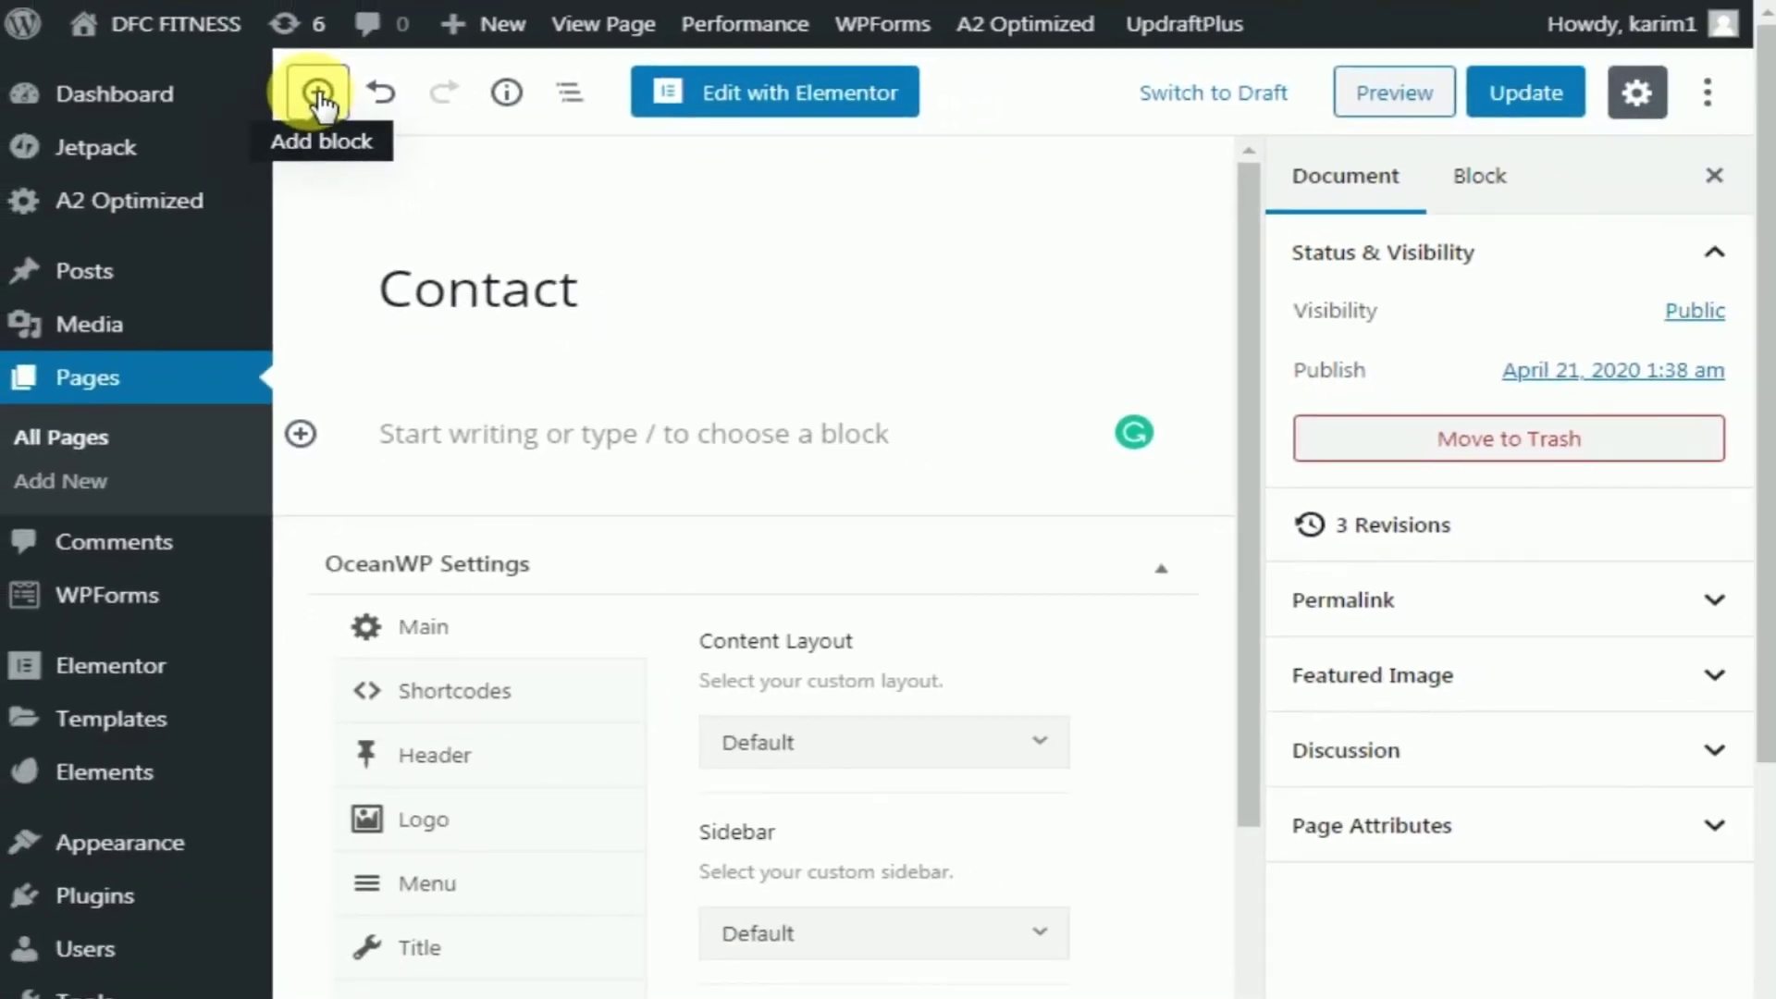
- Insert a WPForms block into the Contact page and choose the "contact us" form for it
{"action": "left_click", "coordinate": [317, 93]}
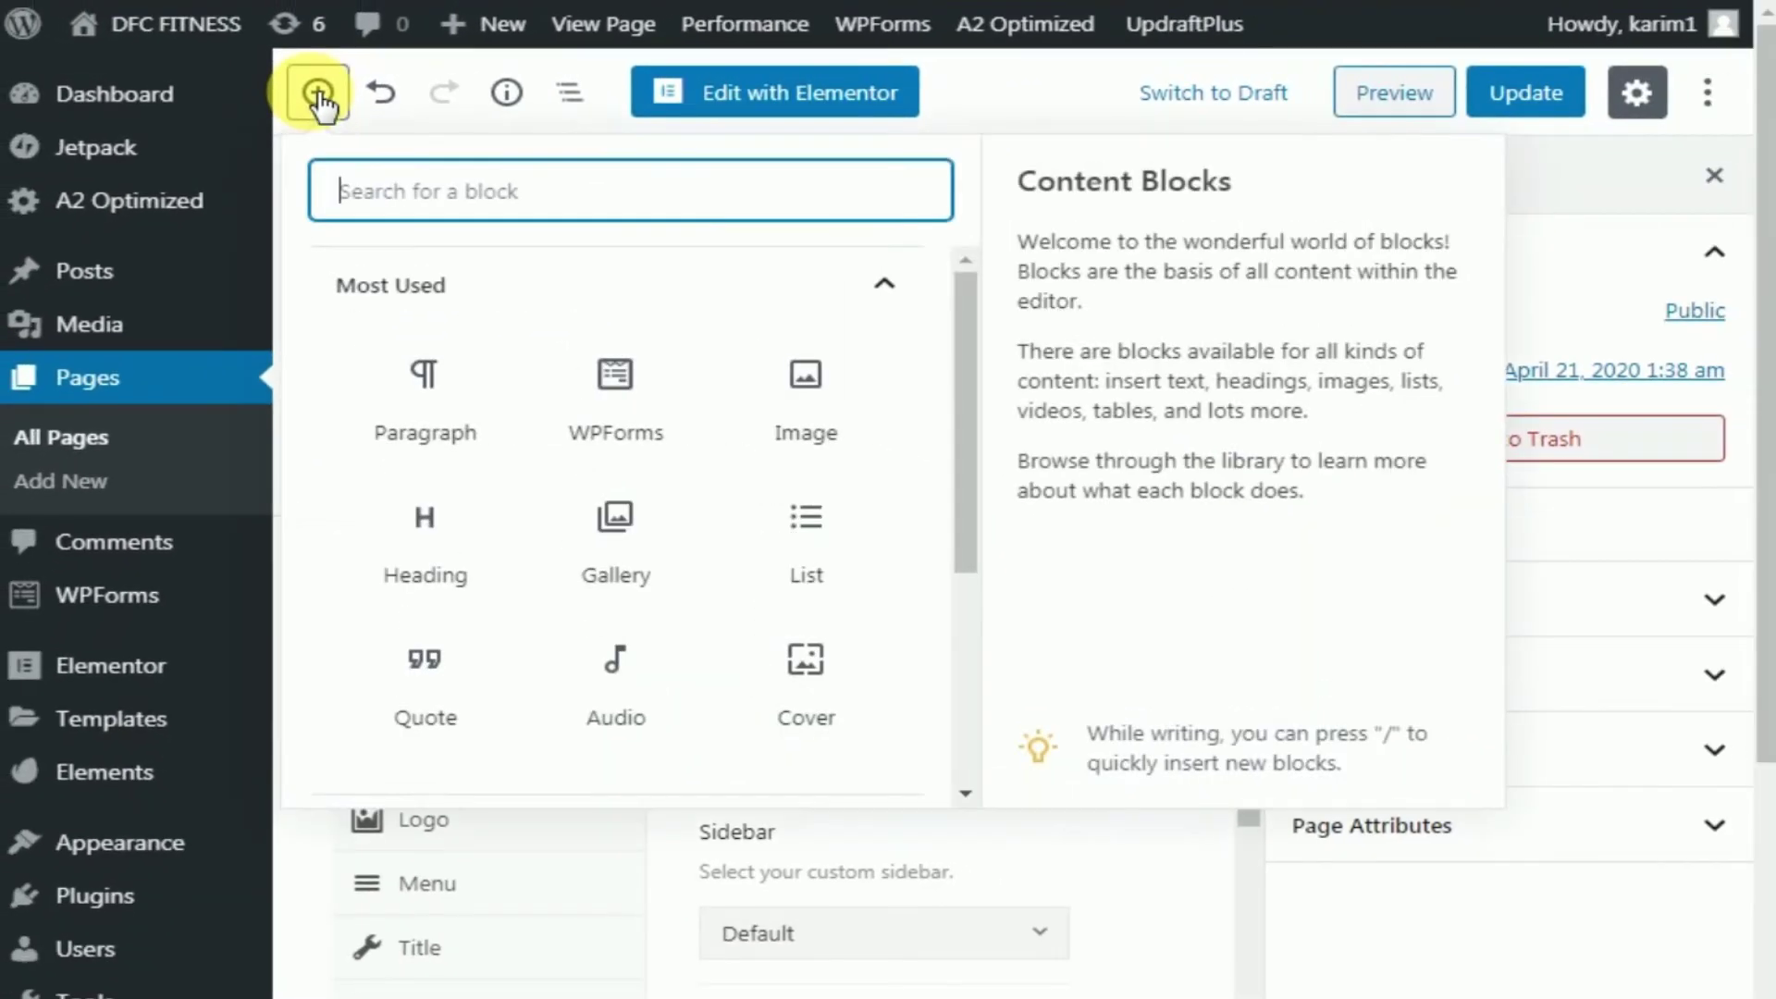
{"action": "left_click", "coordinate": [636, 397]}
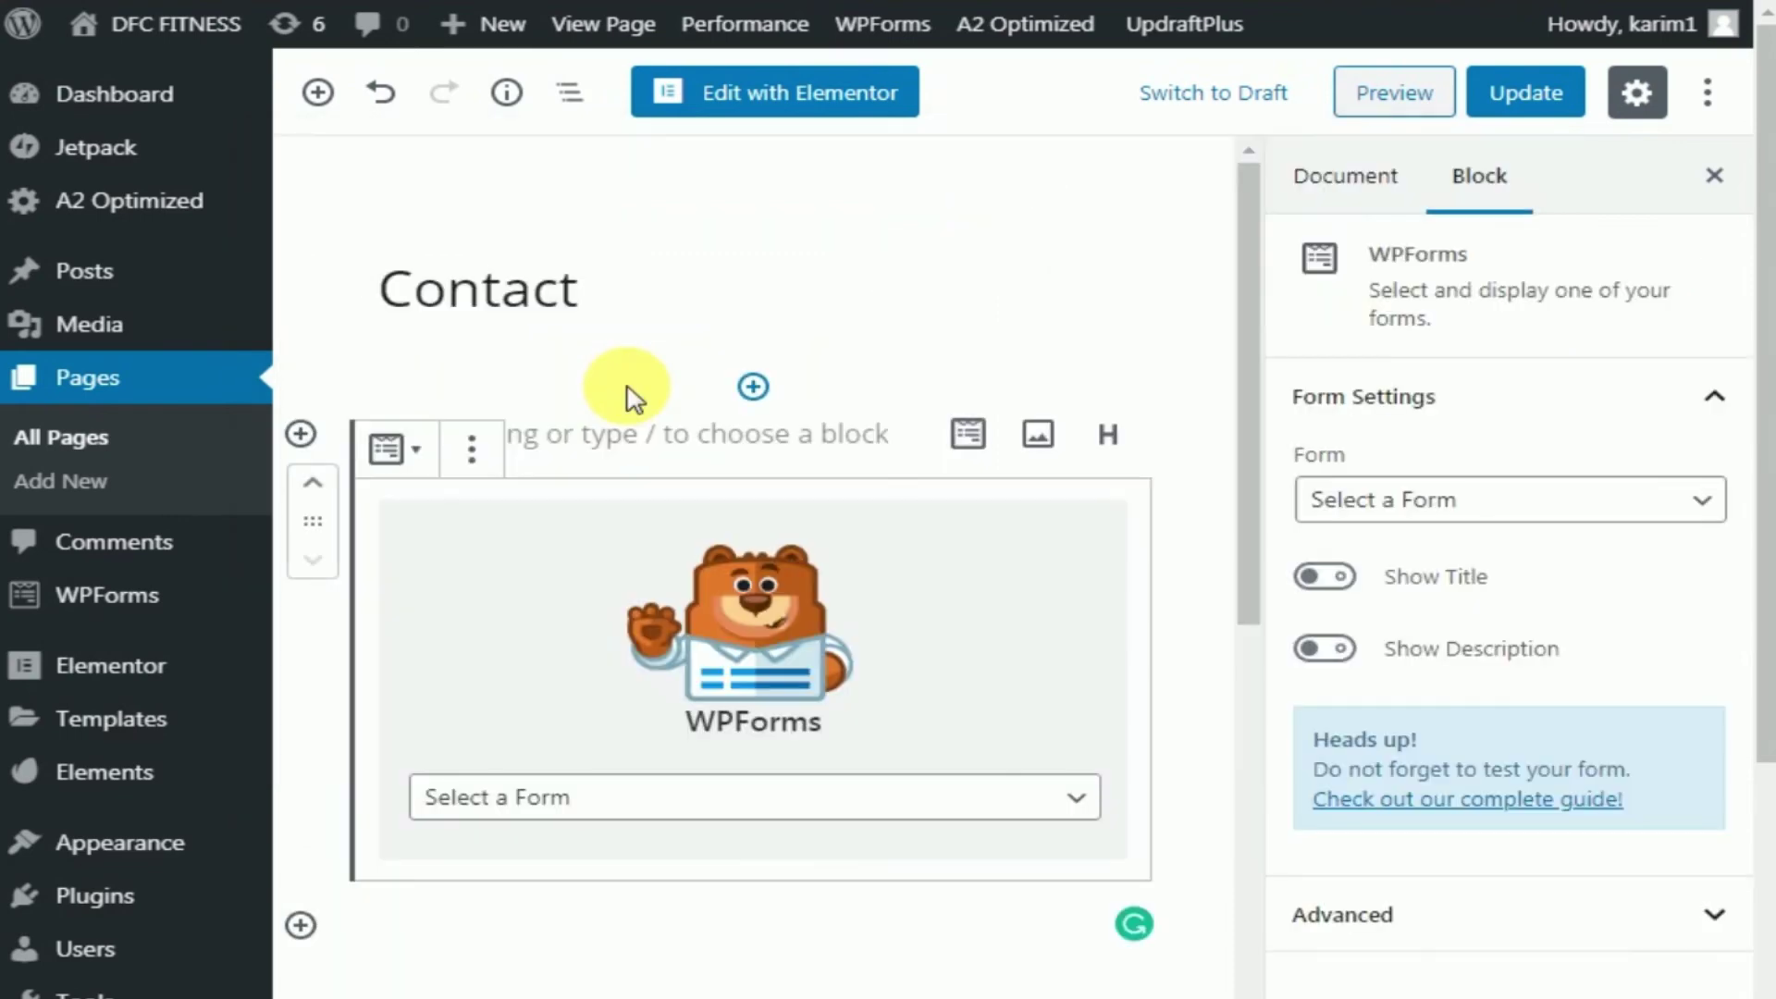
{"action": "left_click", "coordinate": [678, 812]}
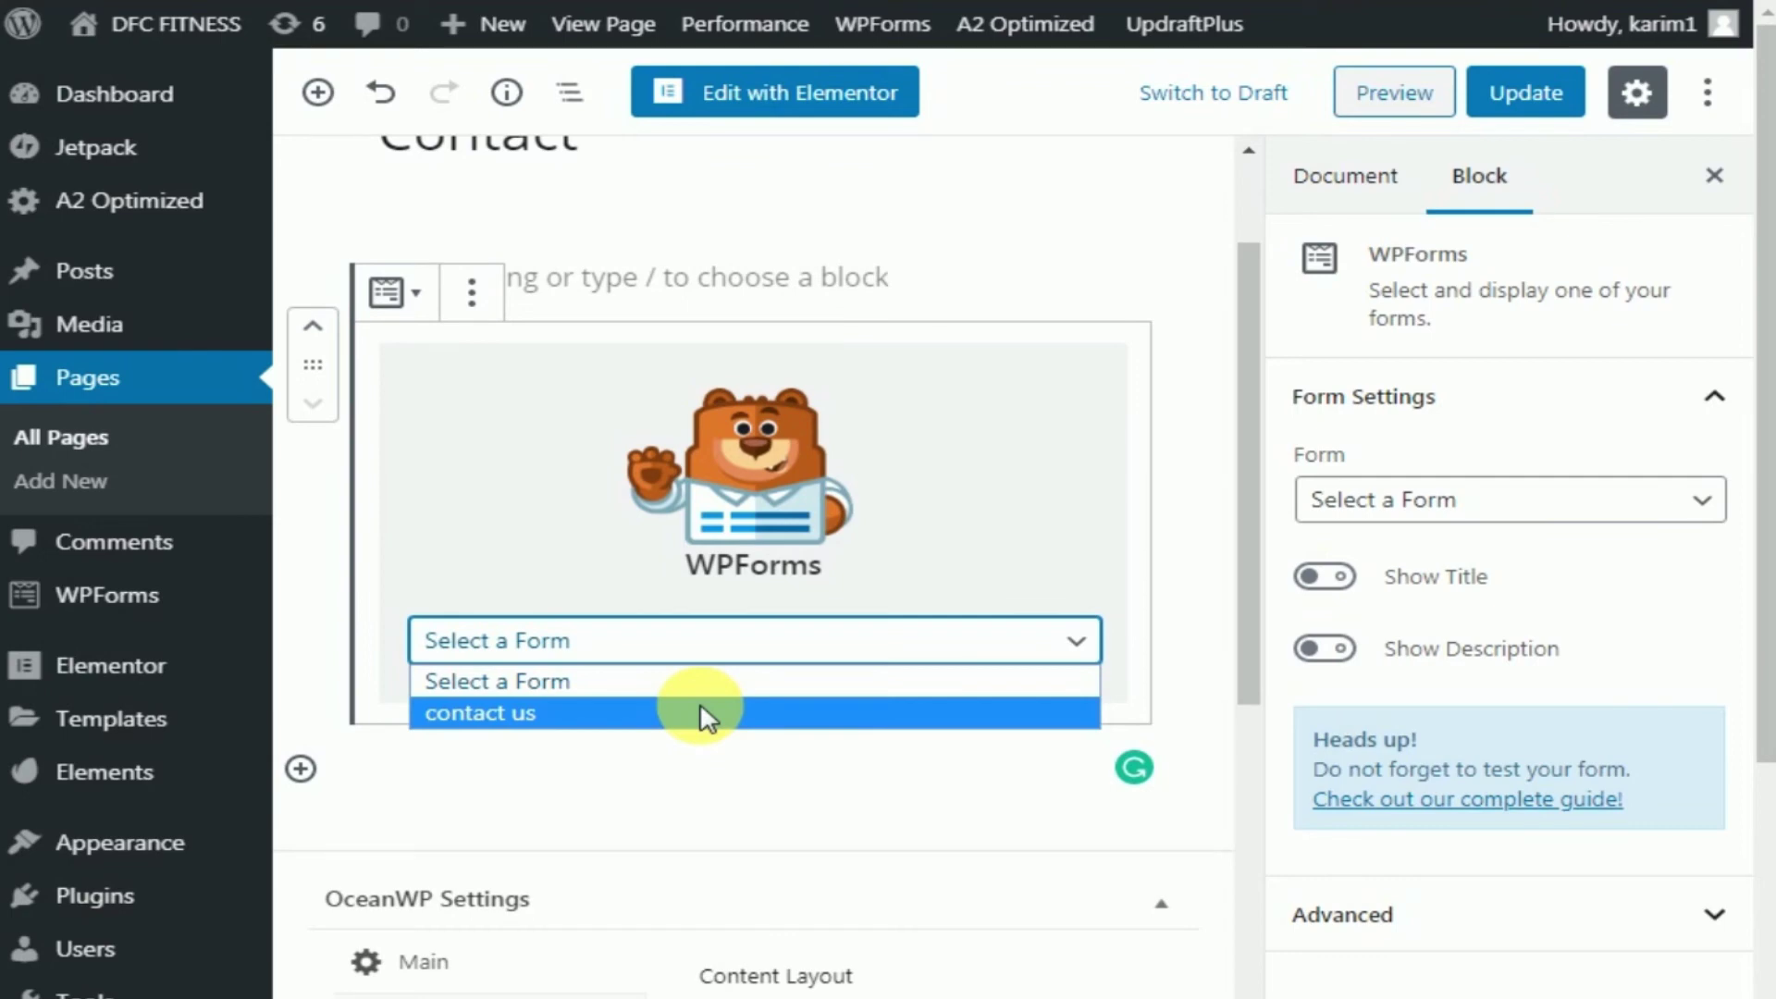
{"action": "left_click", "coordinate": [699, 712]}
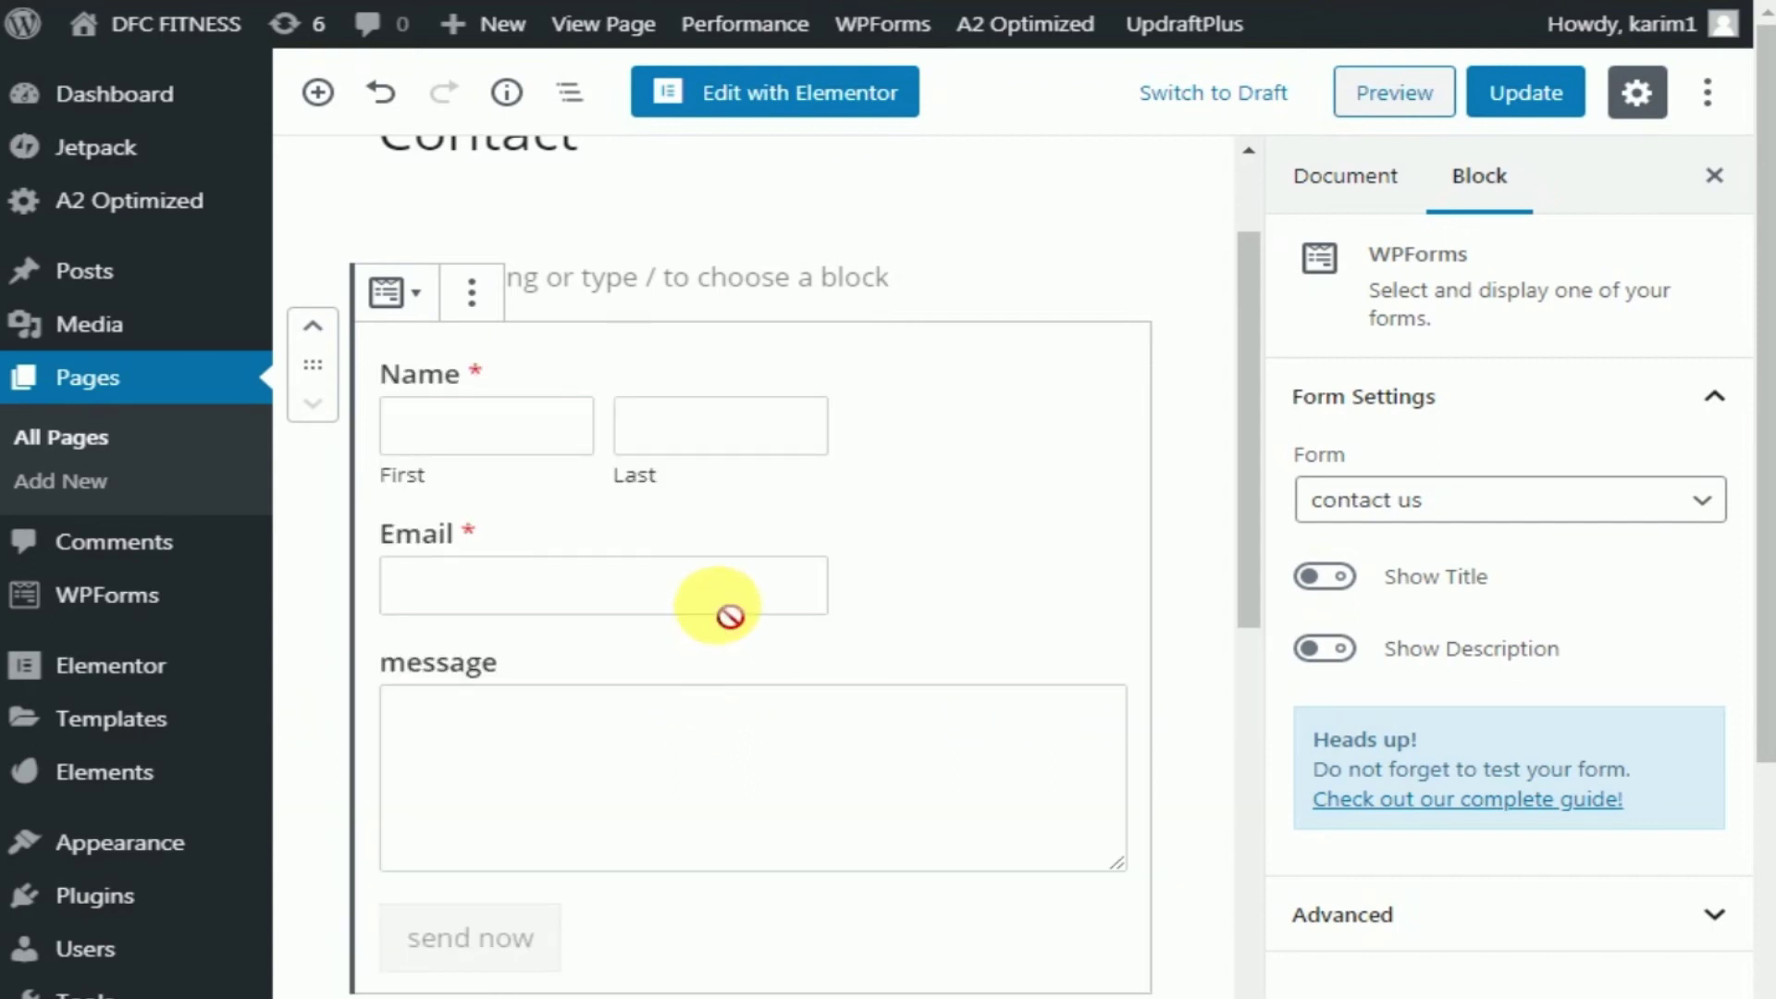
- Update the Contact page with the embedded form and view the live page in a new browser tab
{"action": "scroll", "coordinate": [722, 647], "scroll_direction": "down", "scroll_amount": 3}
{"action": "scroll", "coordinate": [730, 722], "scroll_direction": "up", "scroll_amount": 2}
{"action": "scroll", "coordinate": [749, 791], "scroll_direction": "up", "scroll_amount": 2}
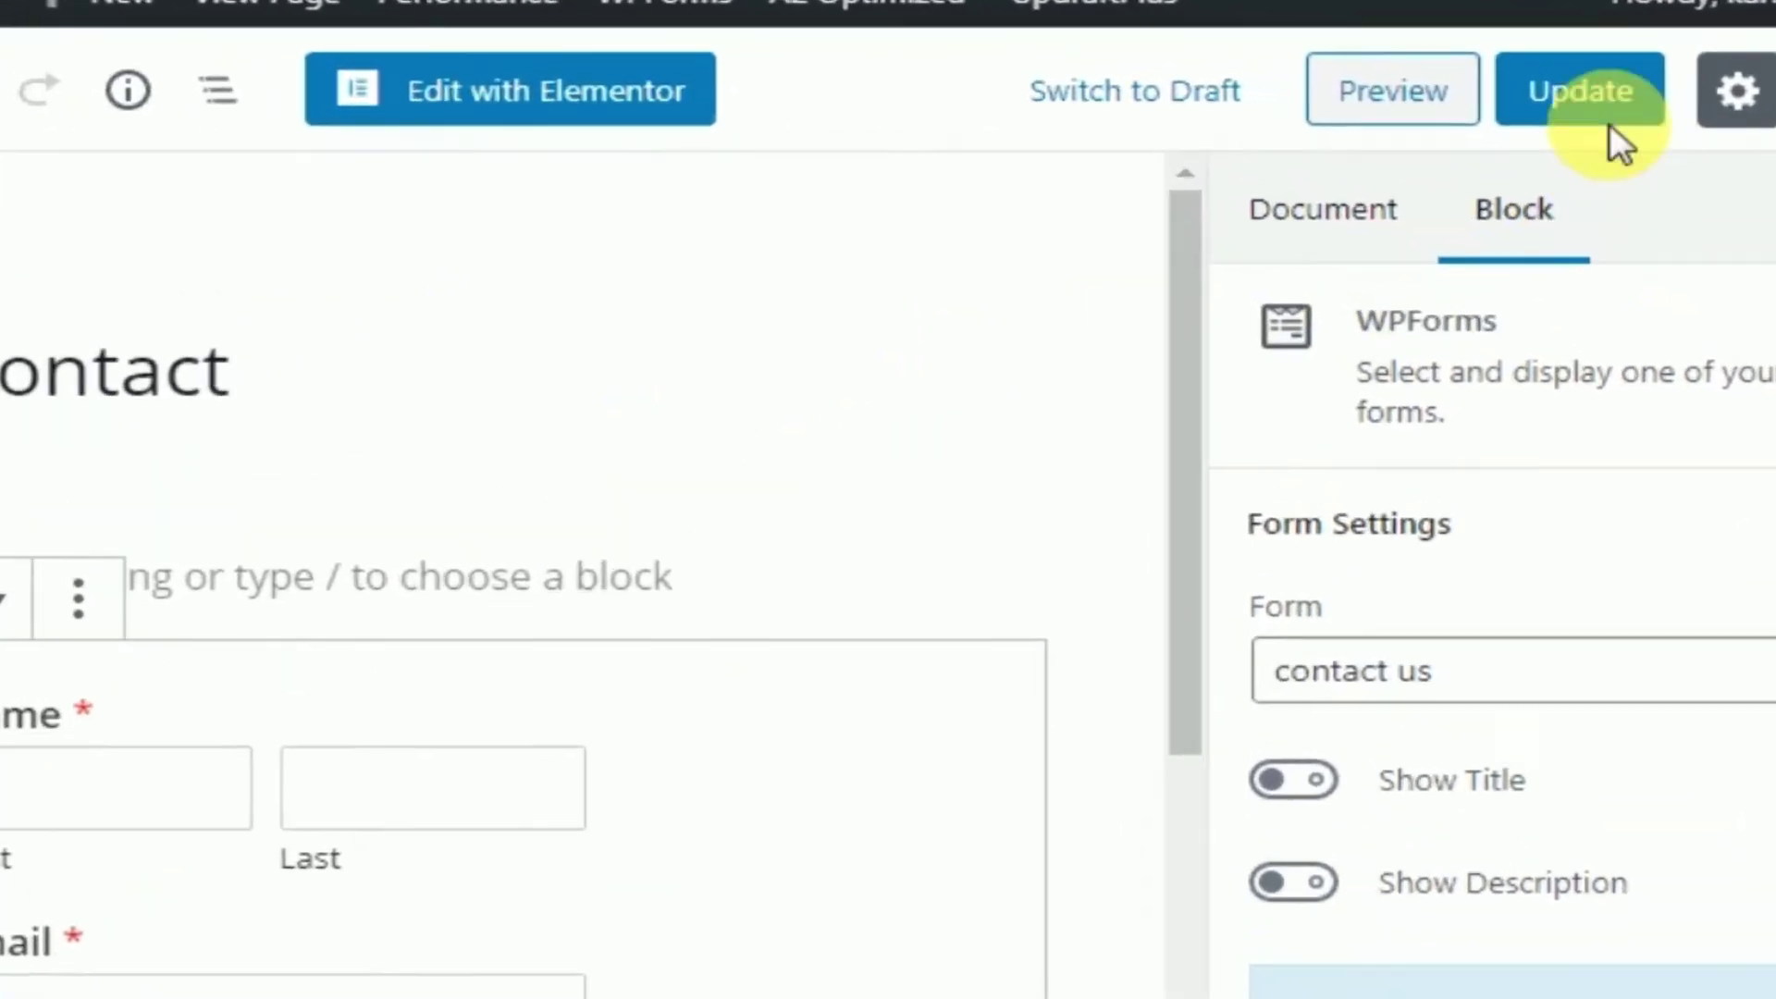
{"action": "left_click", "coordinate": [1572, 118]}
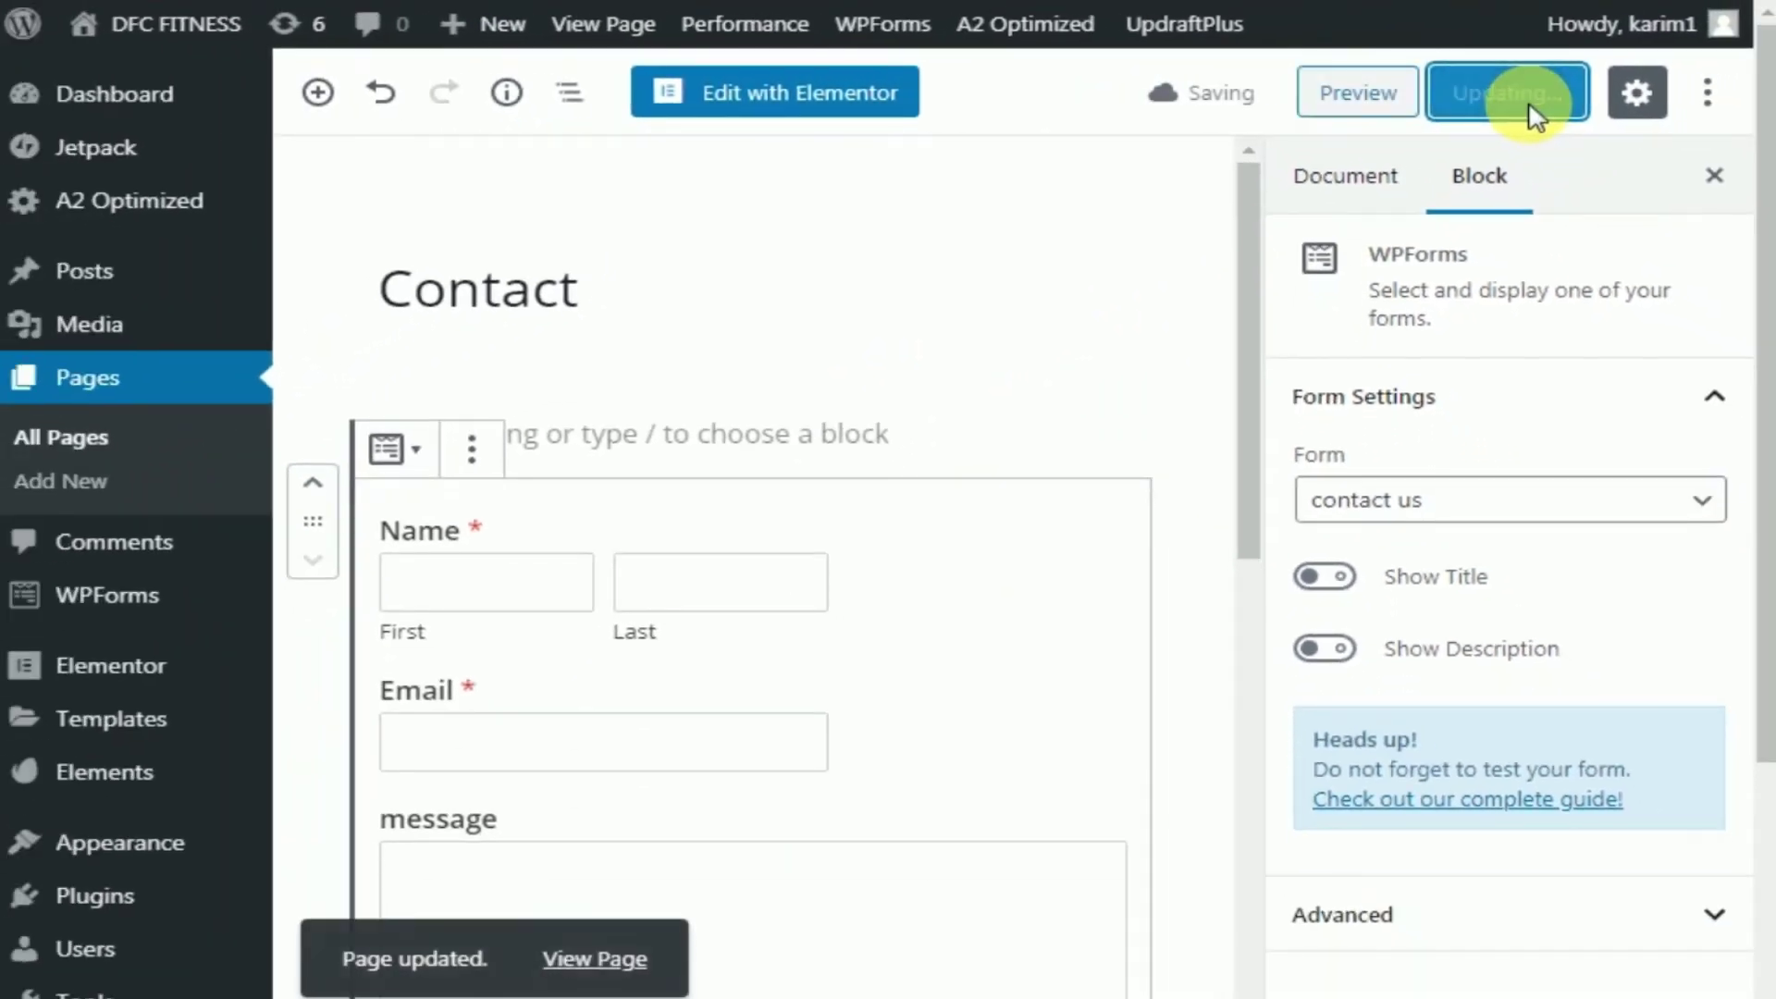
{"action": "right_click", "coordinate": [613, 961]}
{"action": "left_click", "coordinate": [822, 720]}
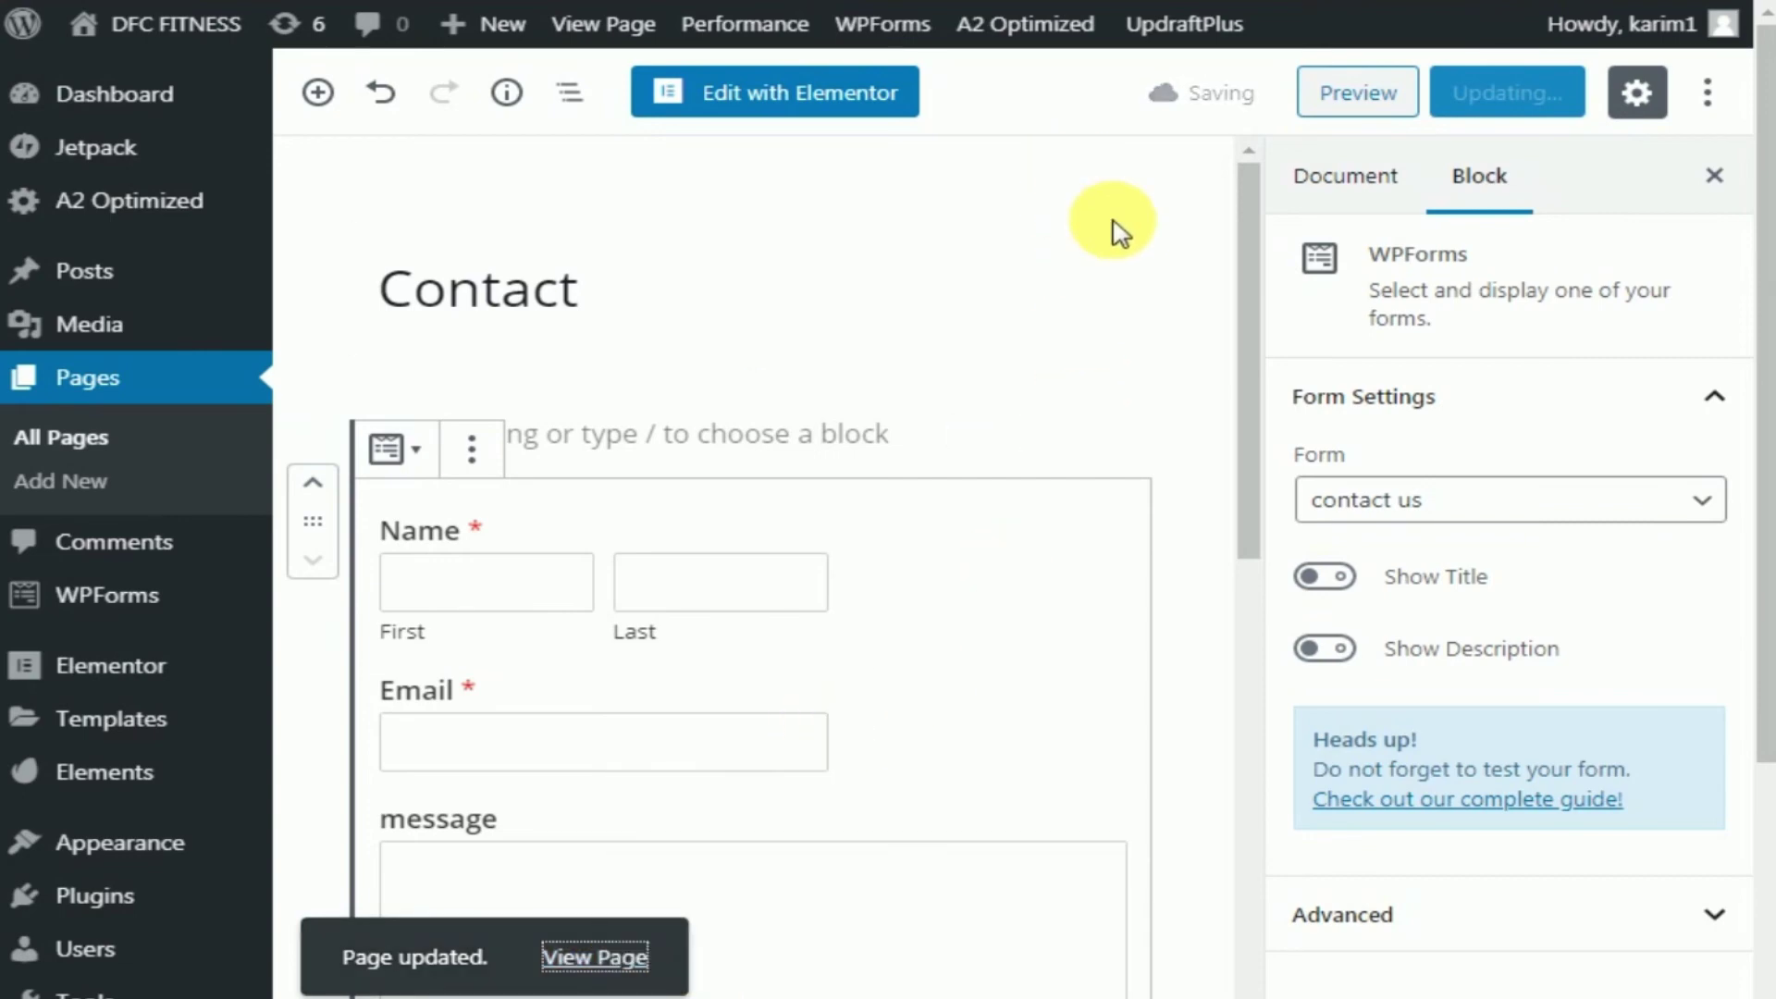
{"action": "key", "text": "ctrl+Tab"}
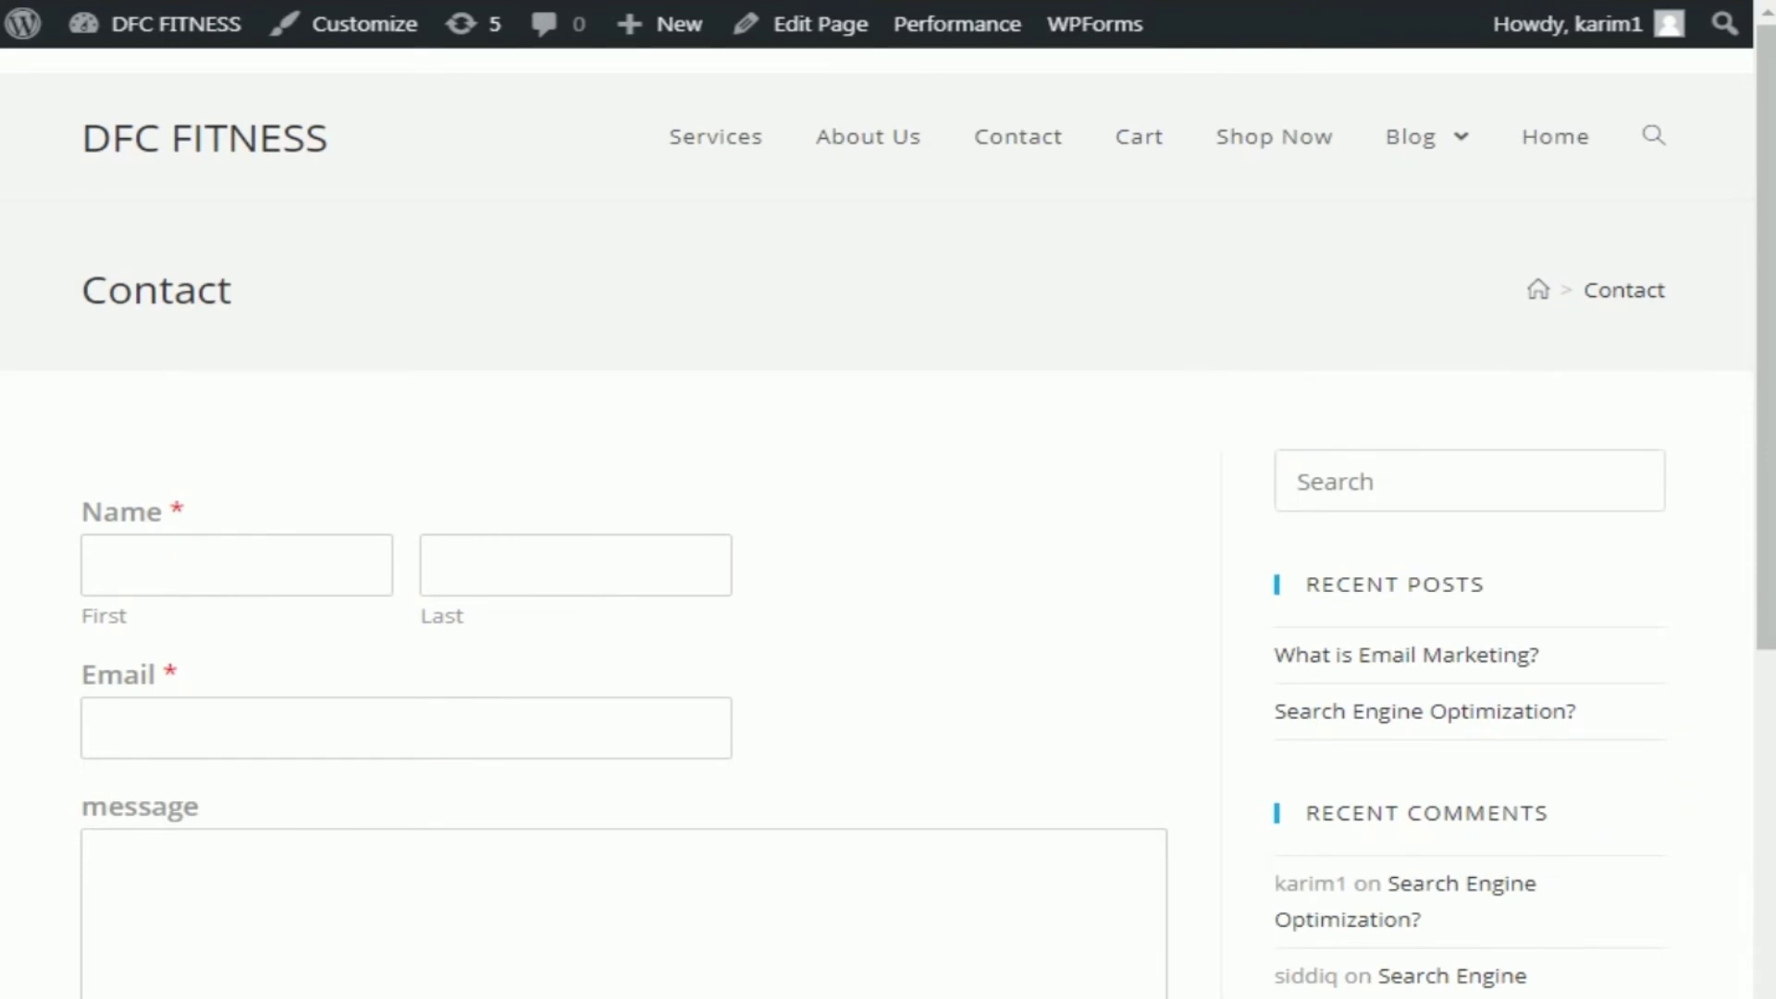
- Fill in the live contact form with a first and last name, an email address and "this is a test message", and submit it
{"action": "scroll", "coordinate": [820, 642], "scroll_direction": "down", "scroll_amount": 5}
{"action": "scroll", "coordinate": [774, 705], "scroll_direction": "up", "scroll_amount": 3}
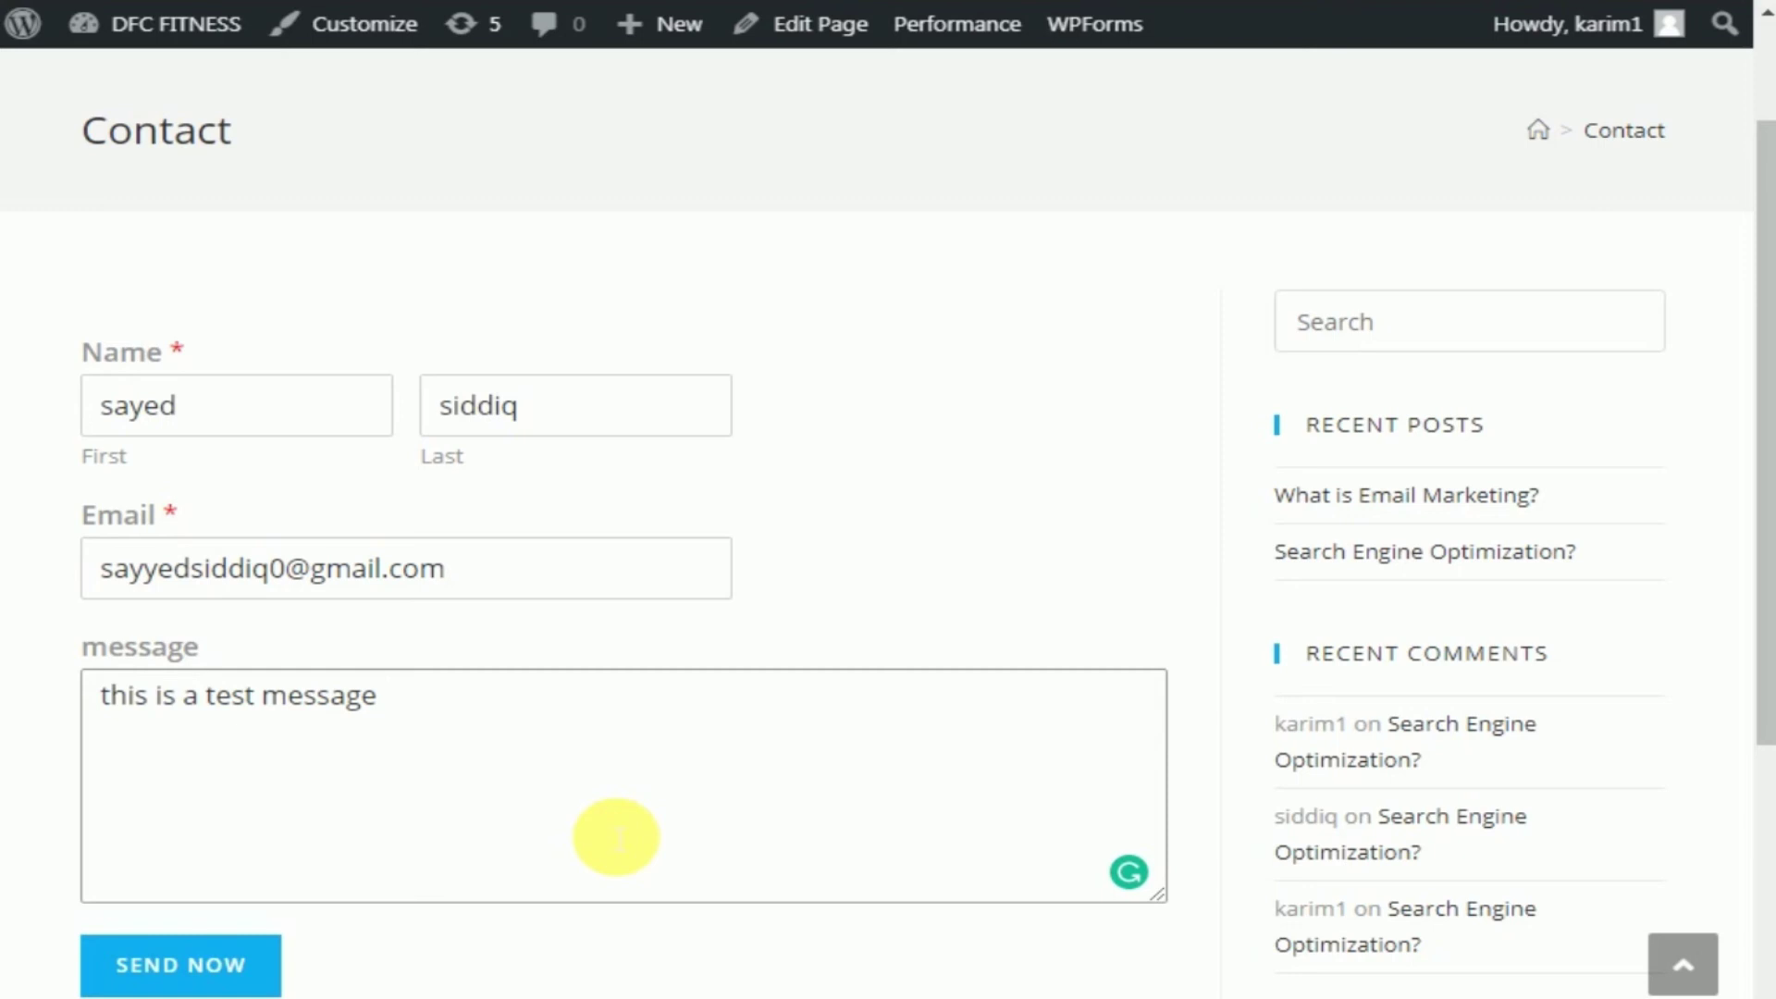
{"action": "scroll", "coordinate": [634, 651], "scroll_direction": "down", "scroll_amount": 3}
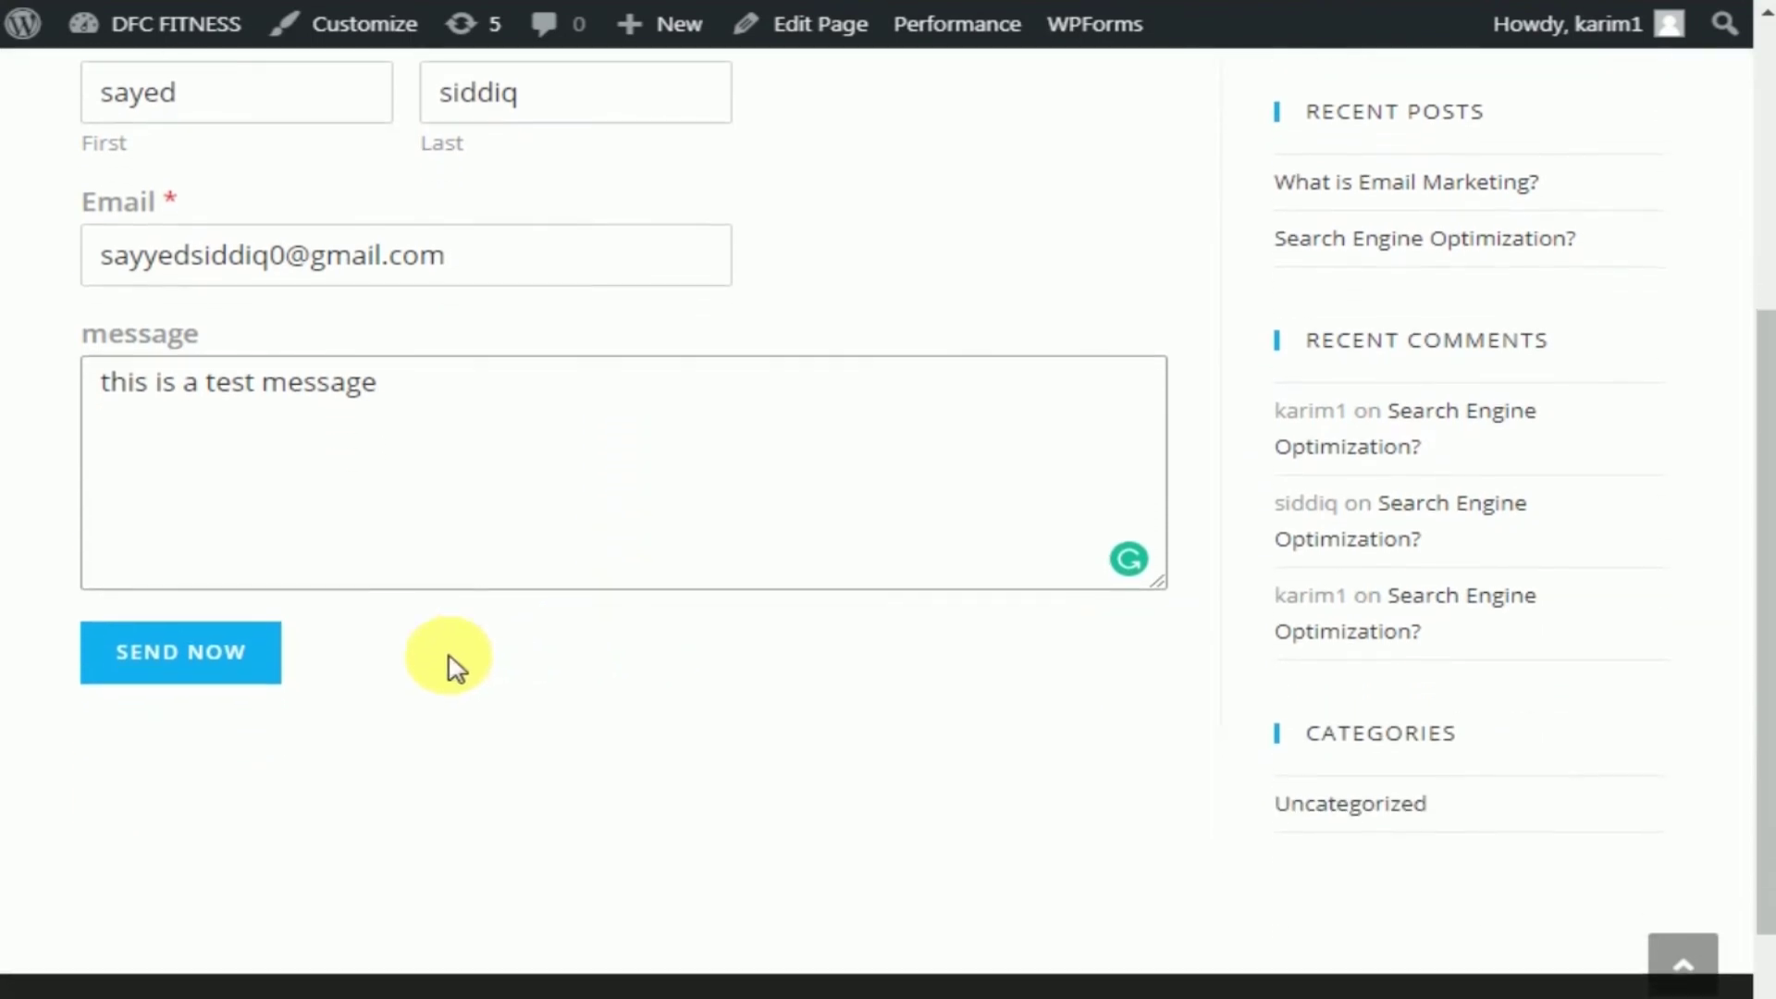
{"action": "left_click", "coordinate": [202, 676]}
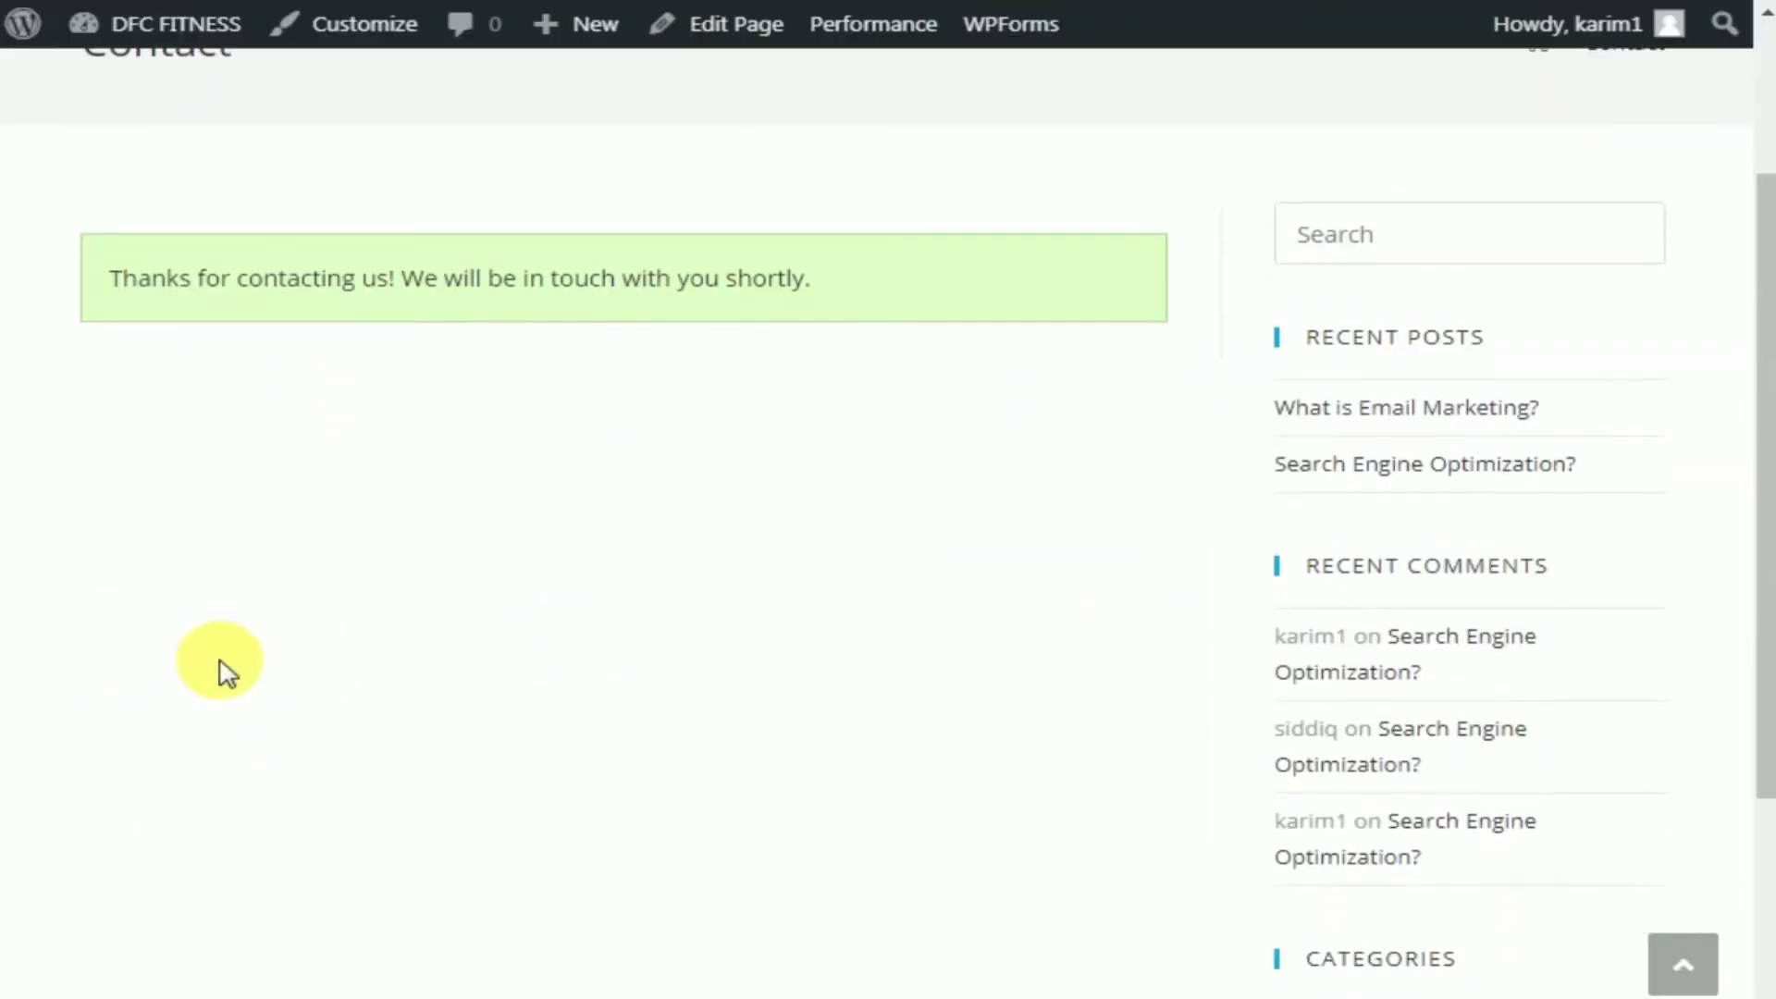
{"action": "scroll", "coordinate": [230, 675], "scroll_direction": "up", "scroll_amount": 3}
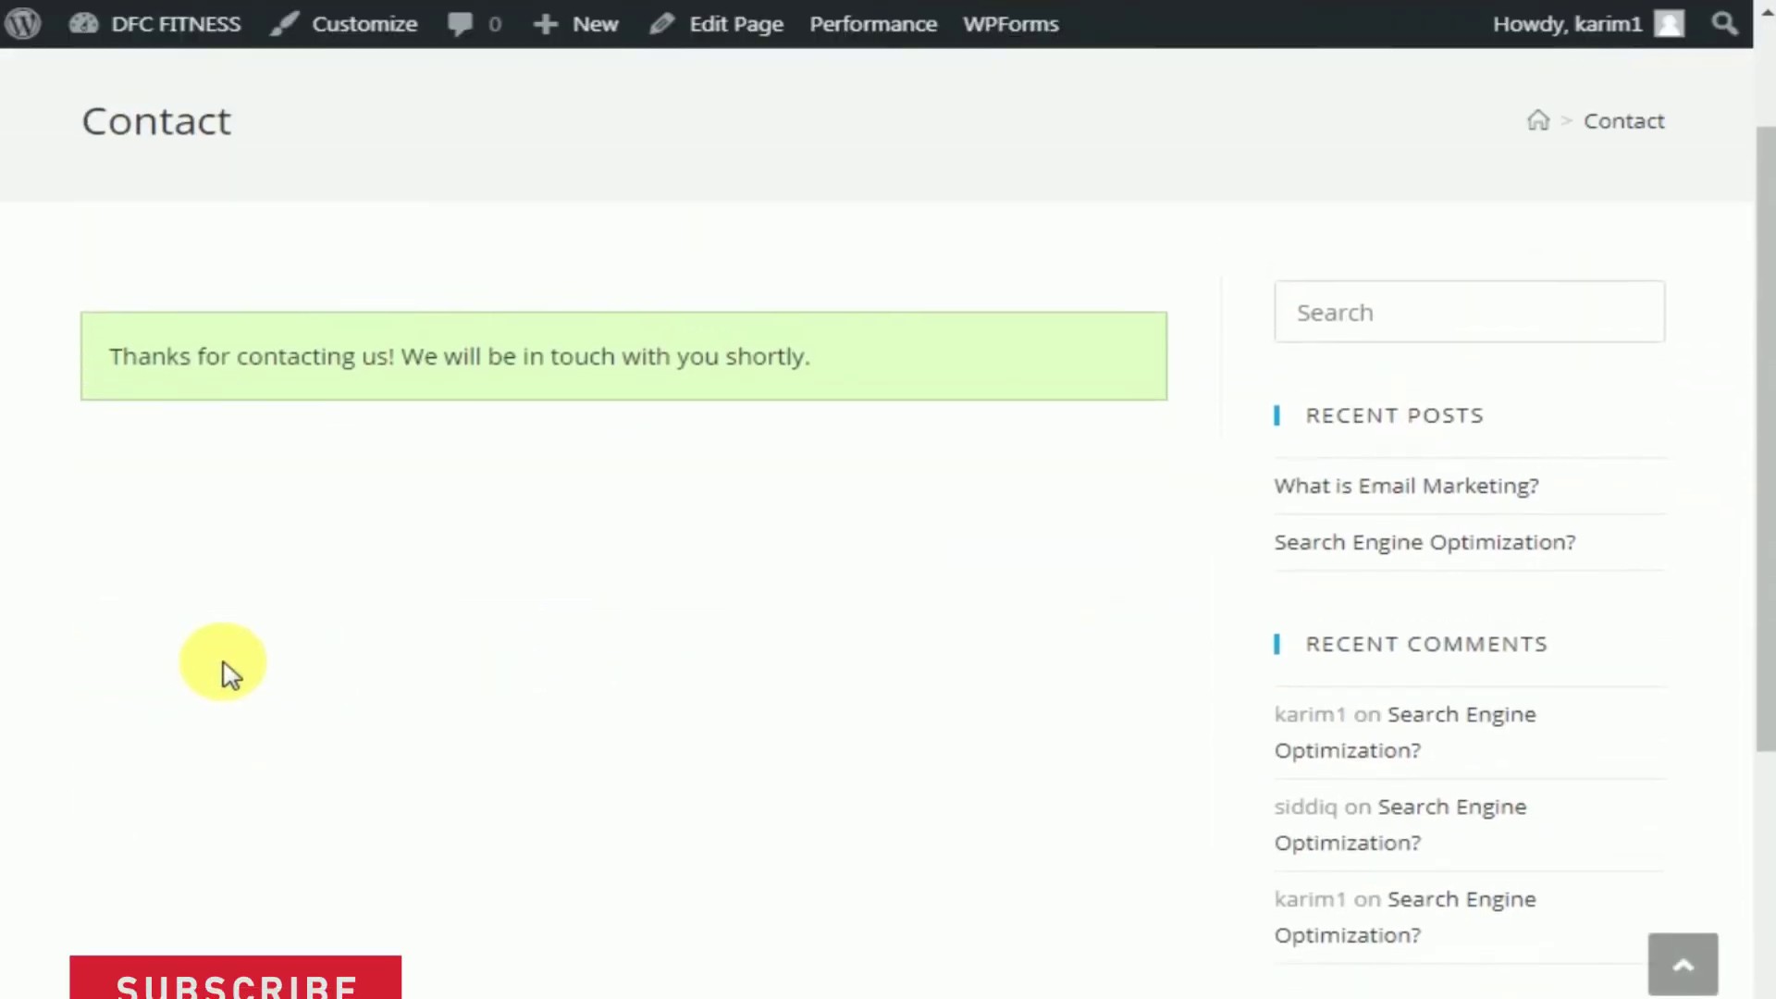
{"action": "scroll", "coordinate": [222, 666], "scroll_direction": "up", "scroll_amount": 1}
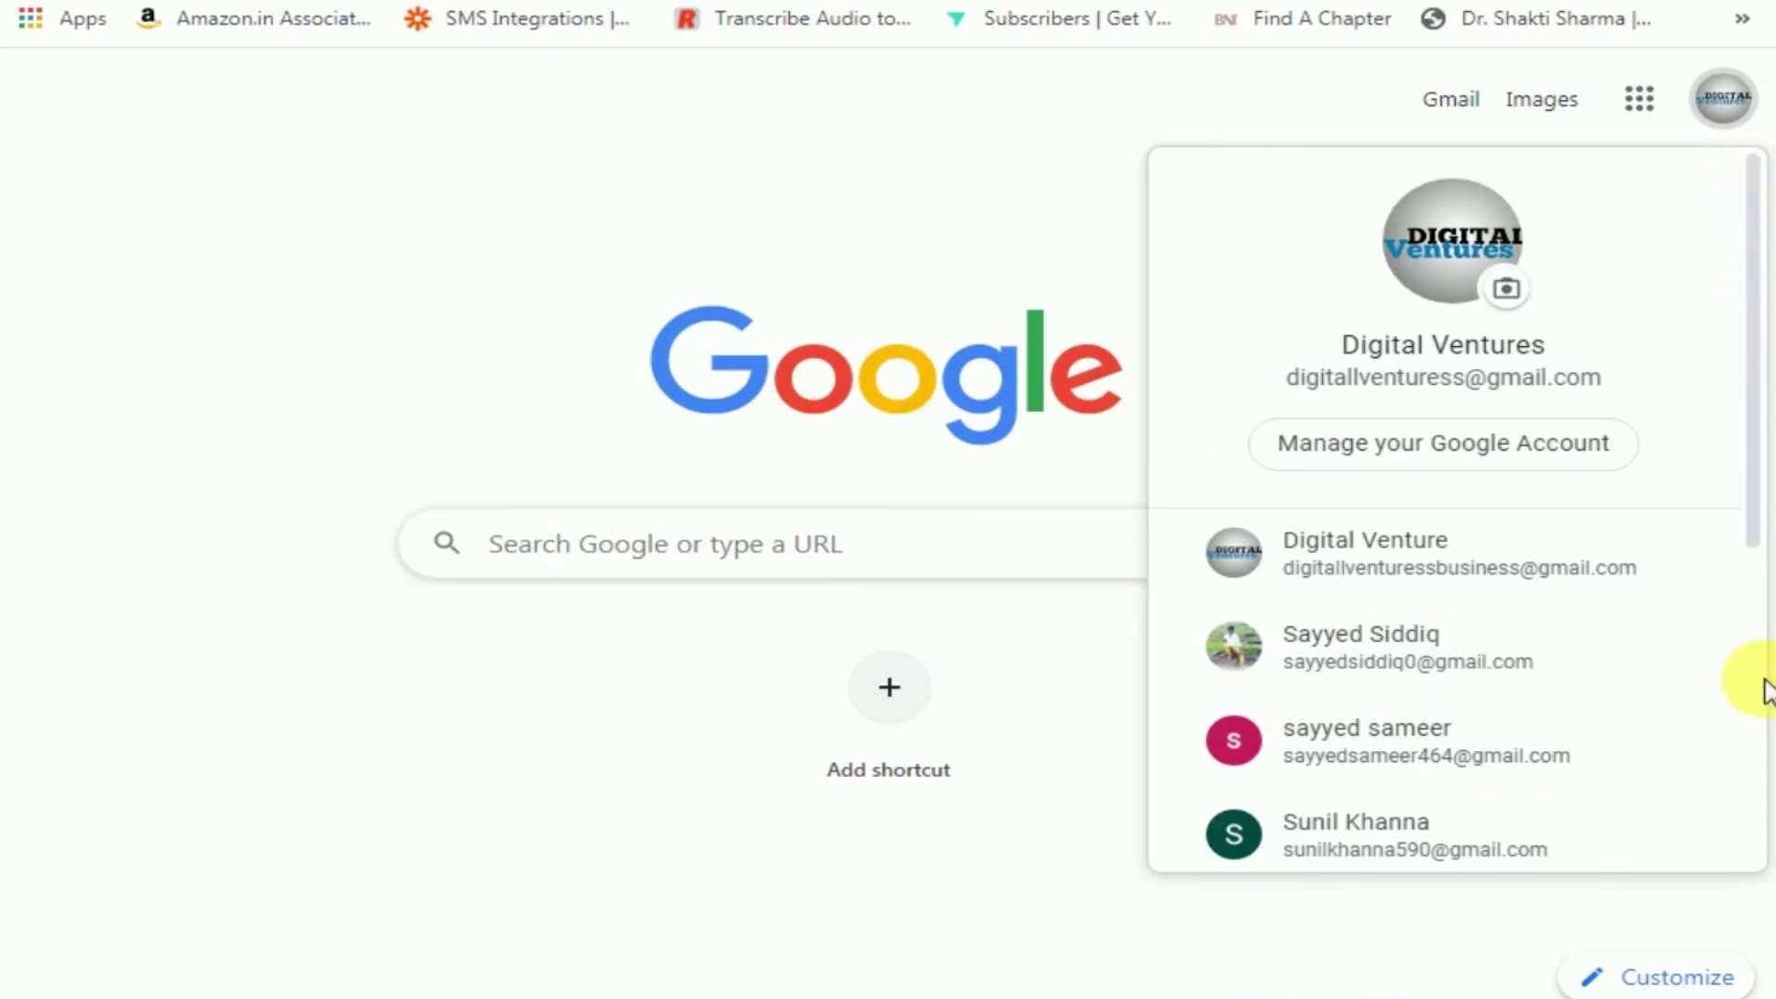
- Switch to Gmail with the notification recipient's account and open the "New contact us Entry" message in the Spam folder
{"action": "left_click", "coordinate": [1583, 775]}
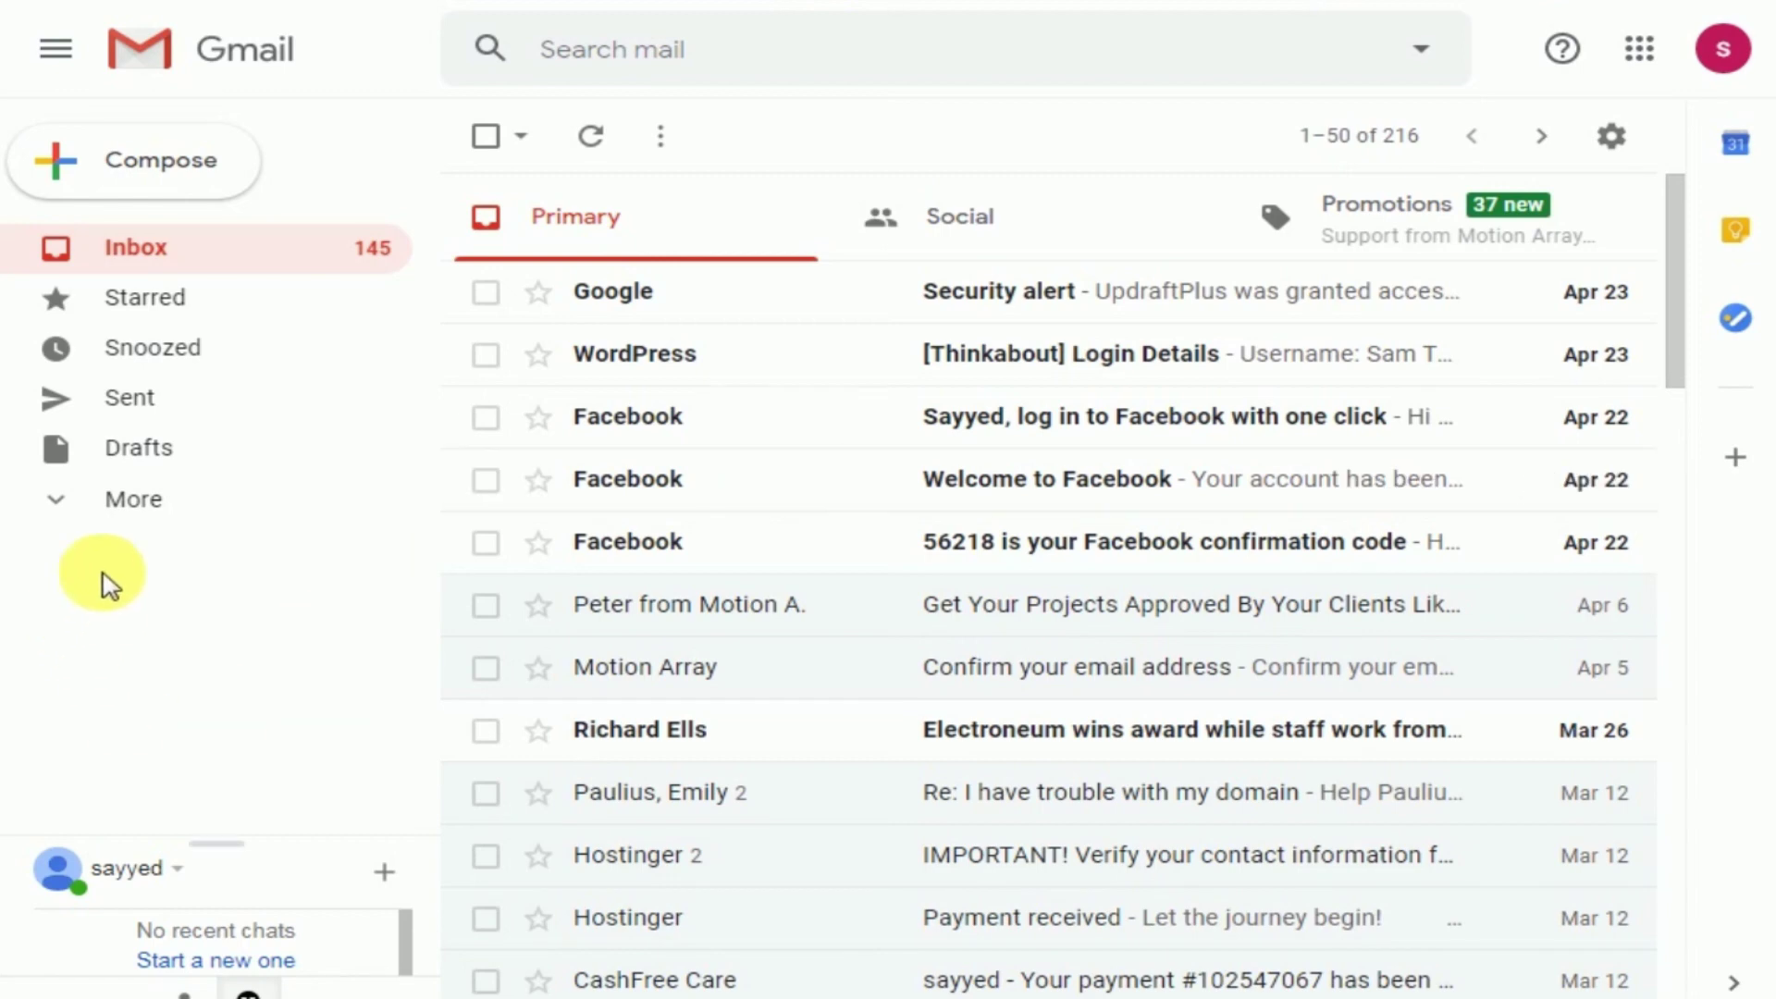
{"action": "left_click", "coordinate": [89, 502]}
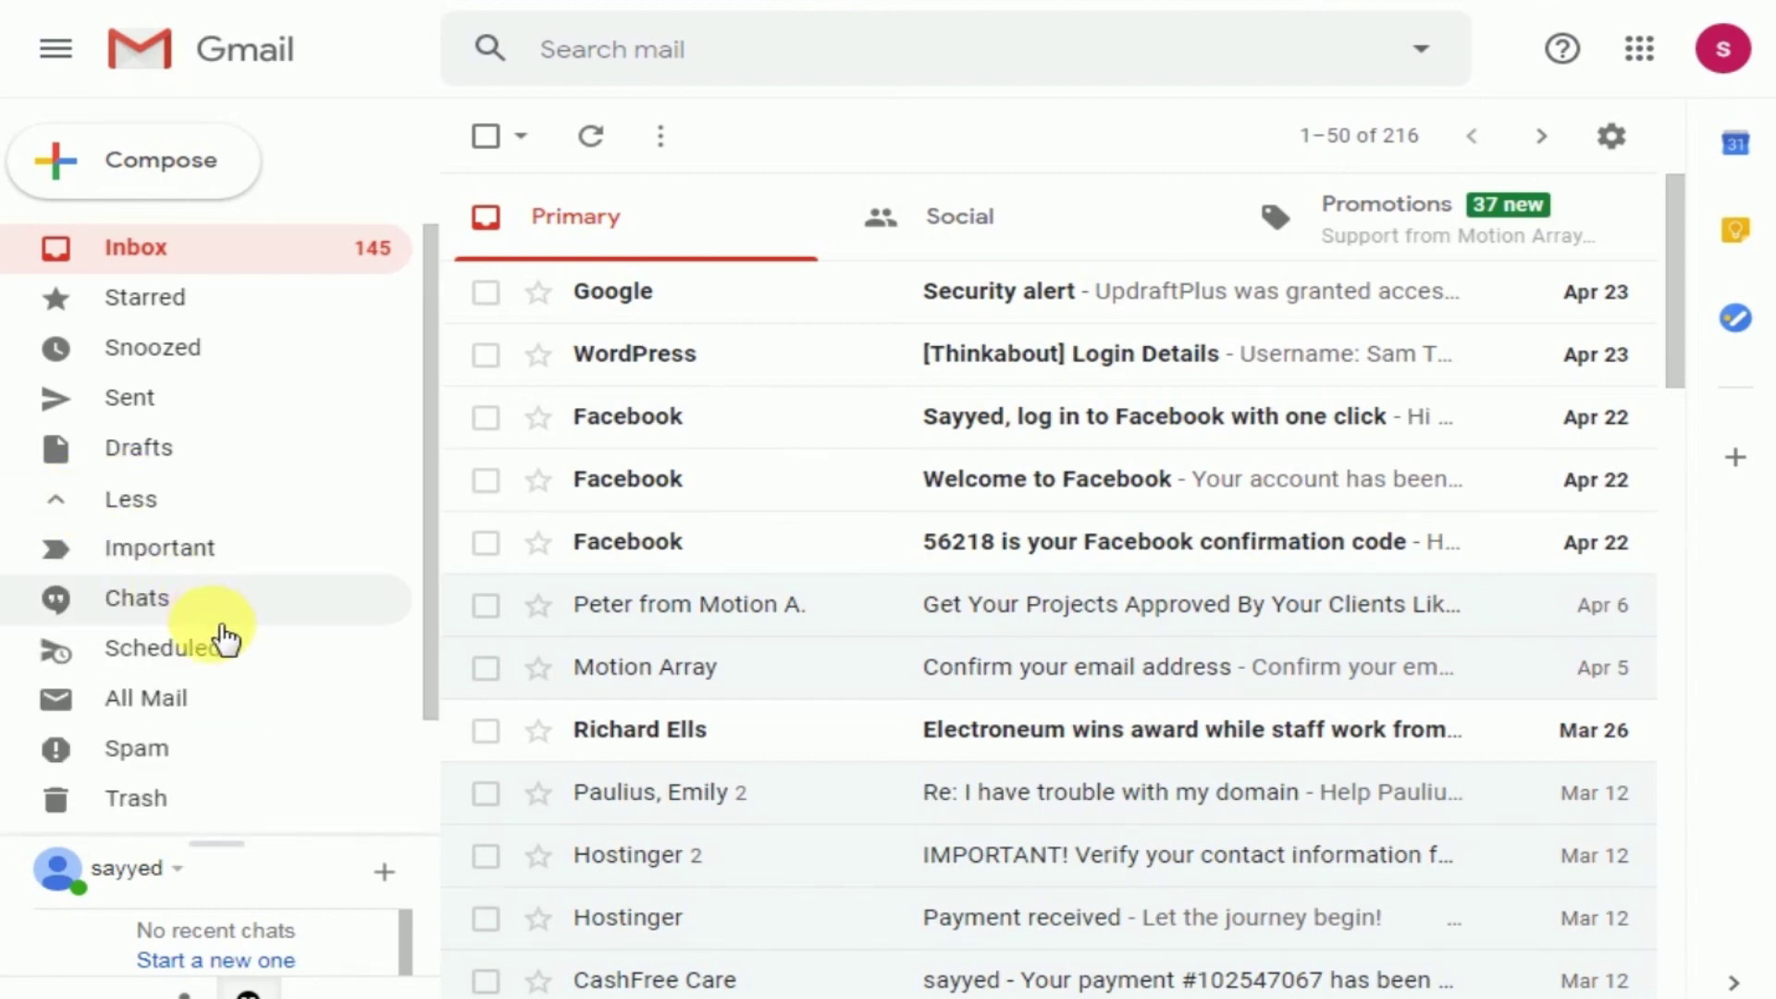
{"action": "scroll", "coordinate": [213, 638], "scroll_direction": "down", "scroll_amount": 2}
{"action": "left_click", "coordinate": [139, 608]}
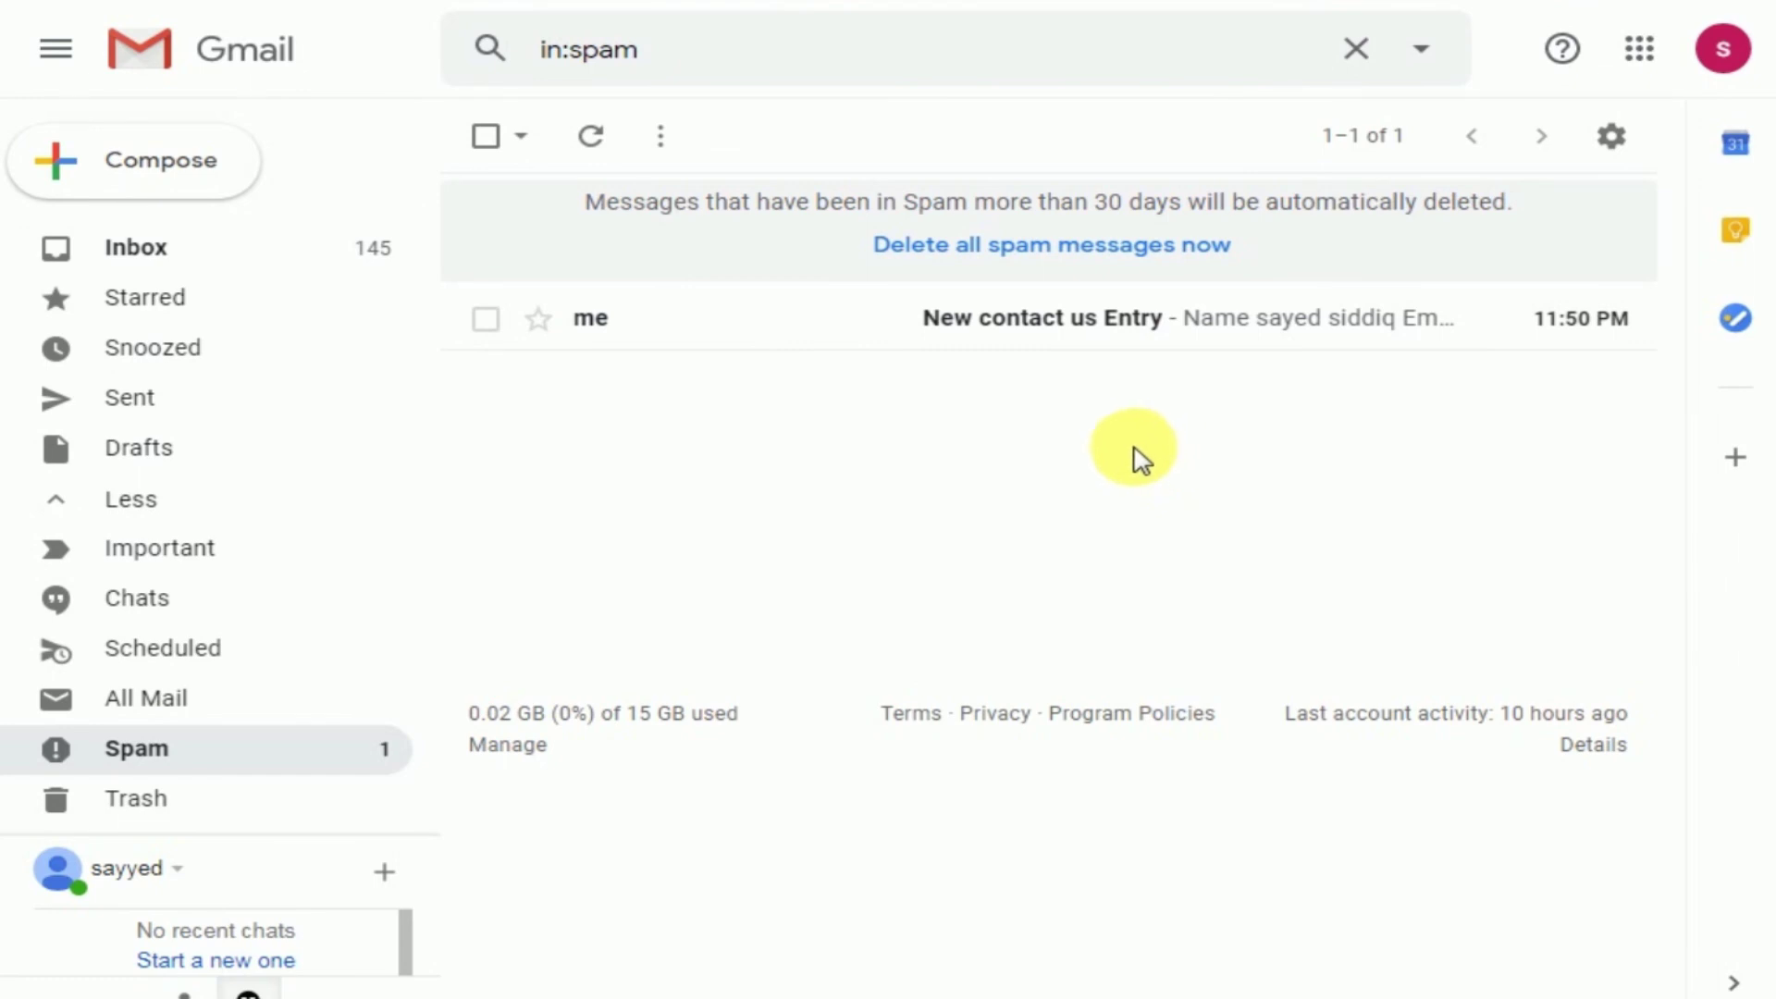
{"action": "left_click", "coordinate": [804, 344]}
{"action": "scroll", "coordinate": [795, 342], "scroll_direction": "down", "scroll_amount": 5}
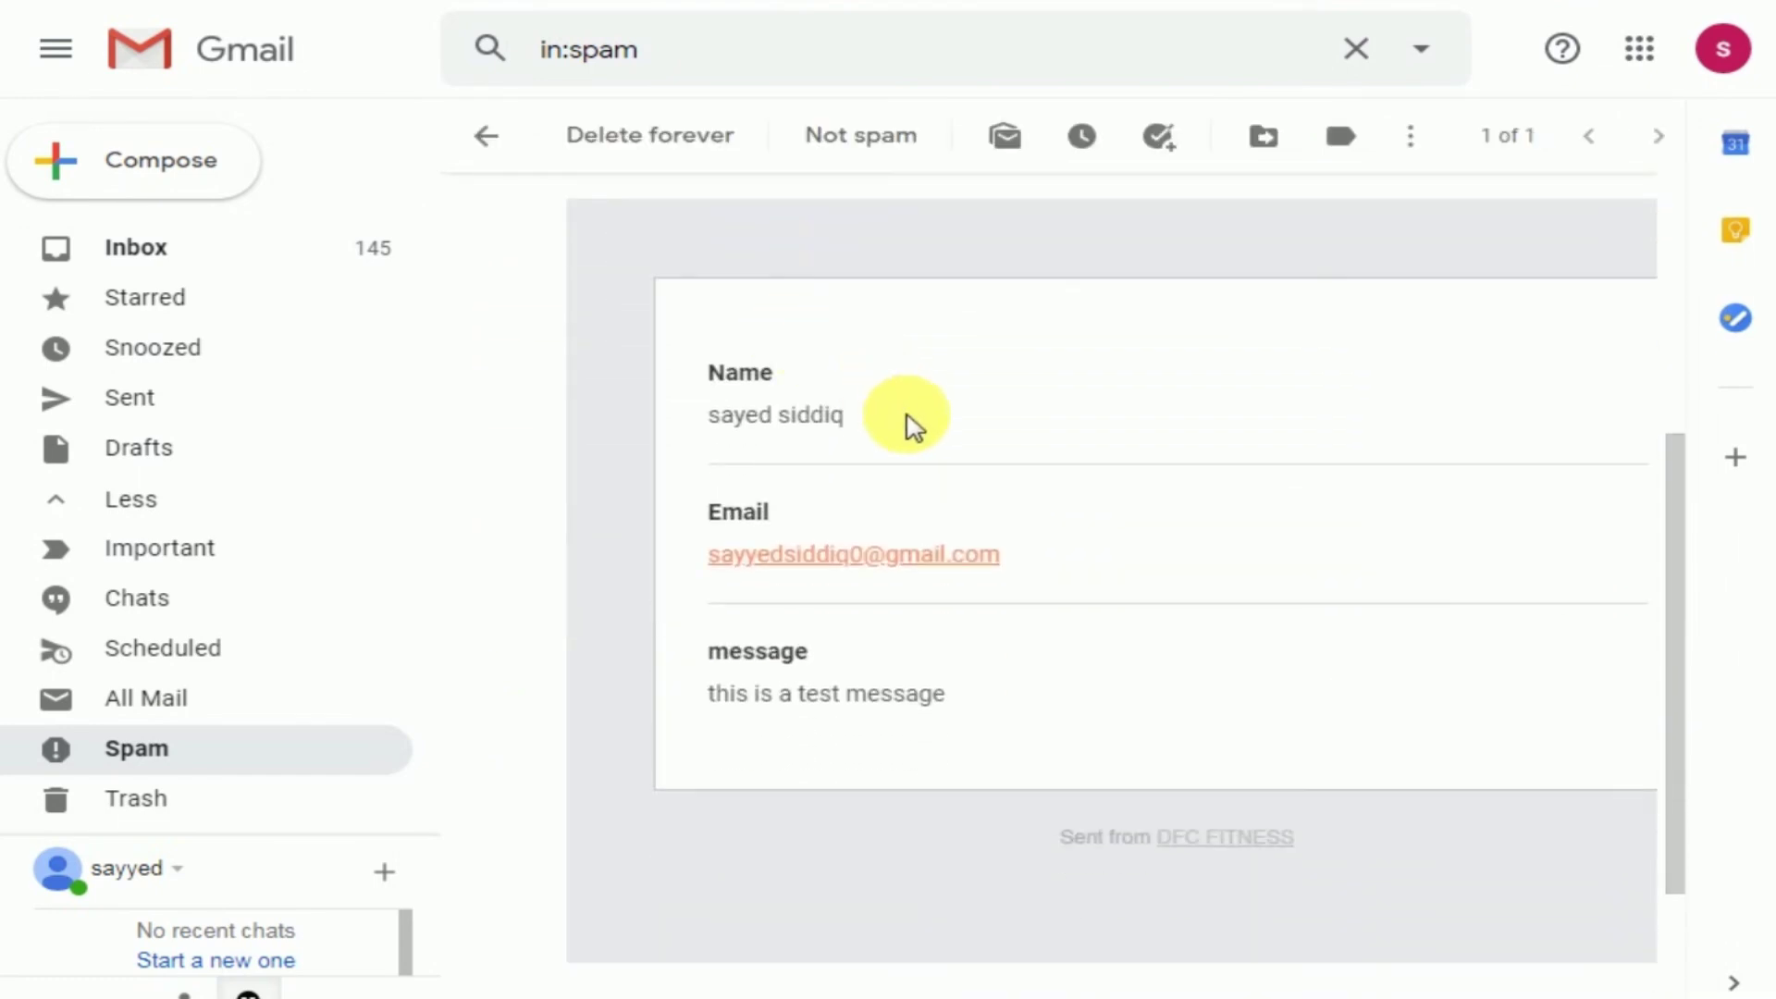
- Check the submitted name and email in the entry message, and start a new email to the submitter's address
{"action": "left_click_drag", "start_coordinate": [911, 426], "coordinate": [718, 448]}
{"action": "left_click", "coordinate": [693, 440]}
{"action": "left_click", "coordinate": [1077, 579]}
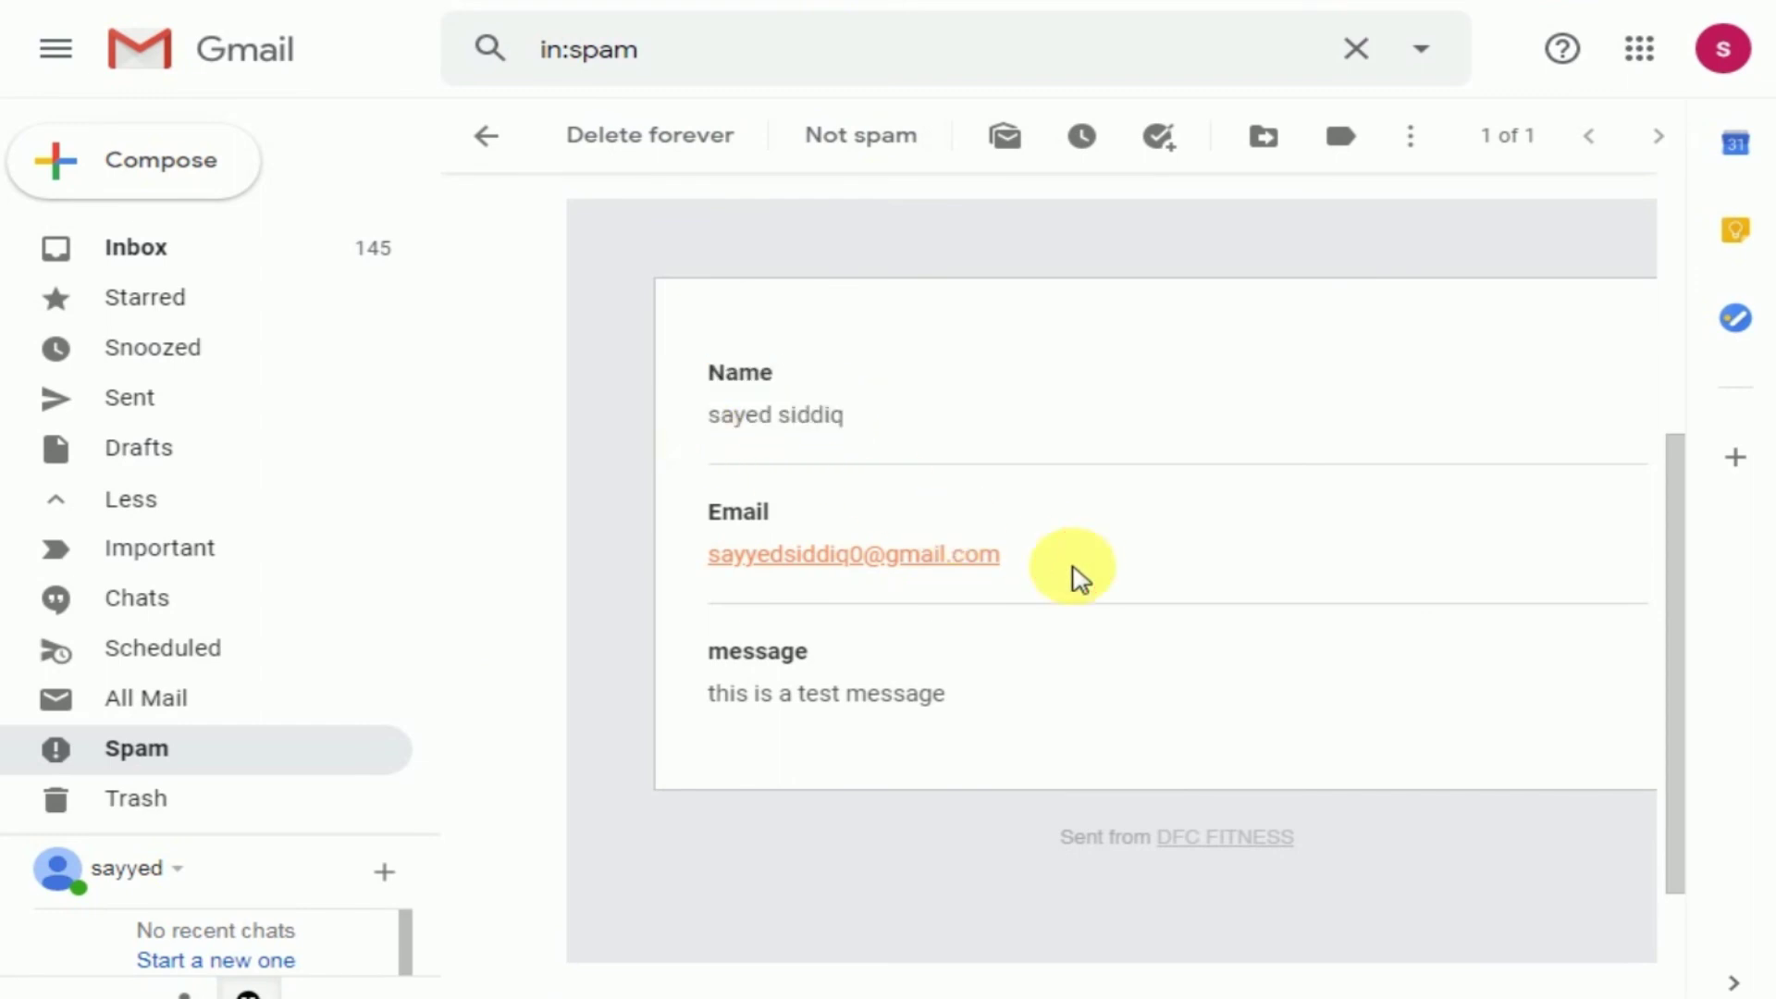
{"action": "left_click_drag", "start_coordinate": [1078, 578], "coordinate": [713, 588]}
{"action": "left_click", "coordinate": [717, 590]}
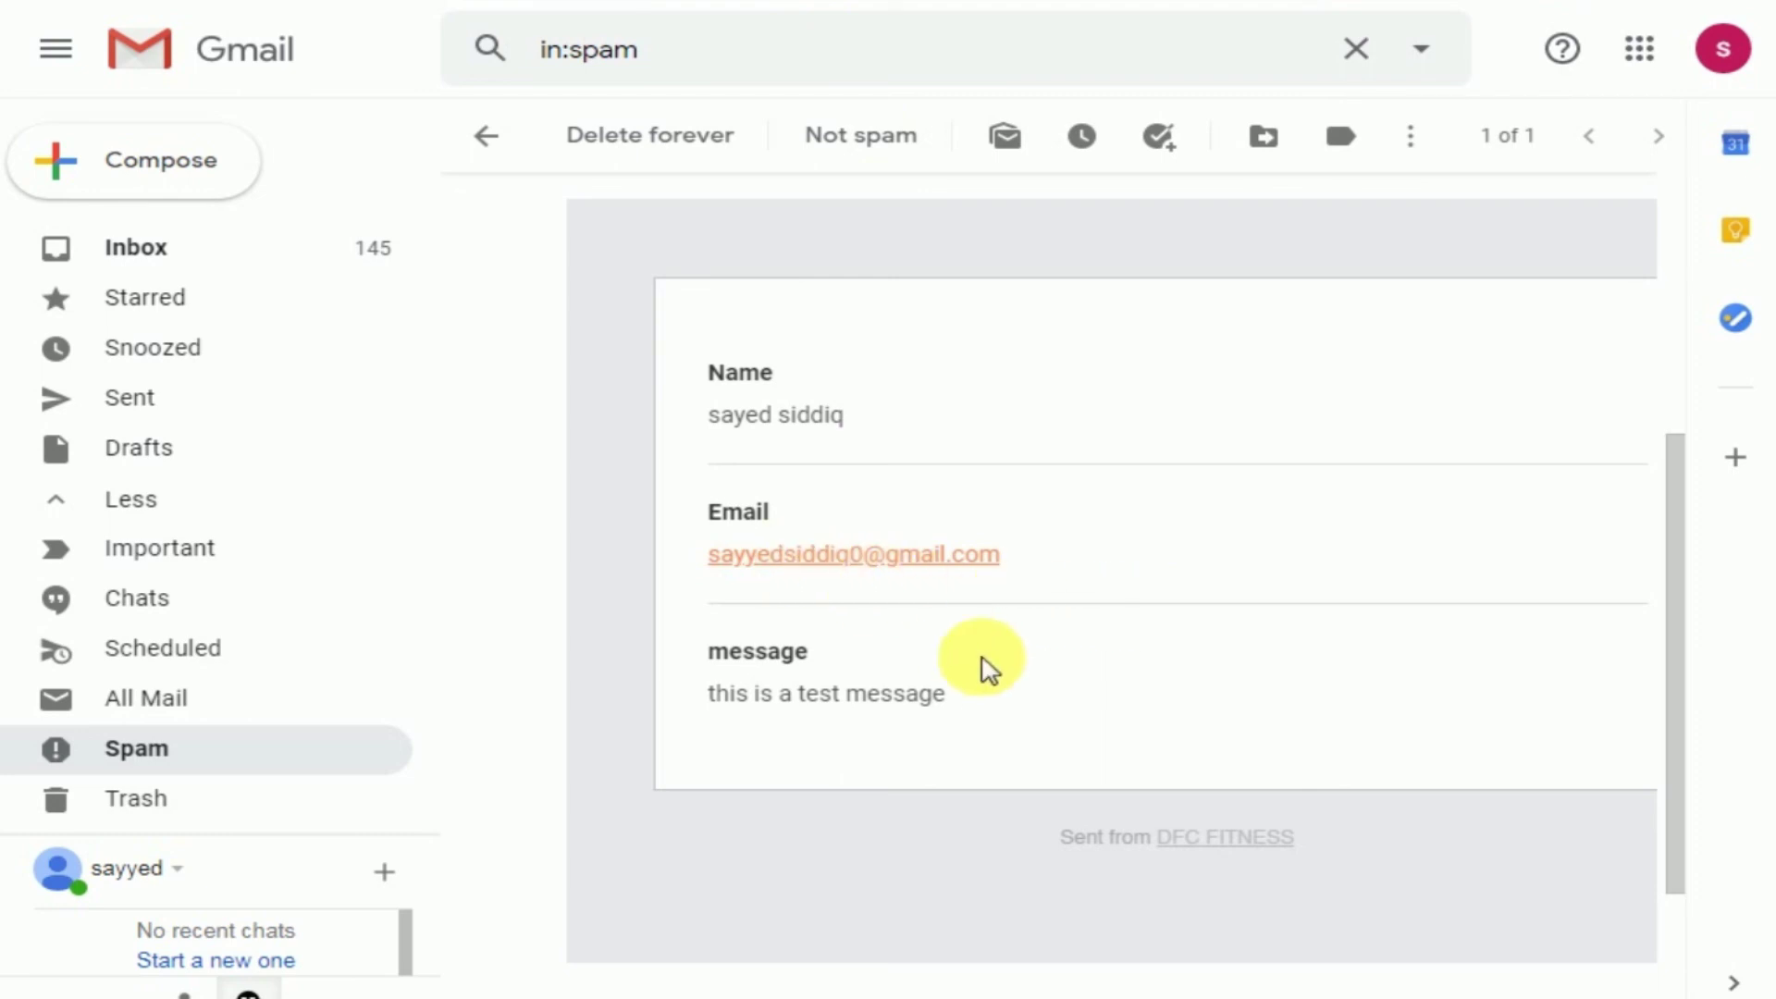
{"action": "left_click", "coordinate": [837, 558]}
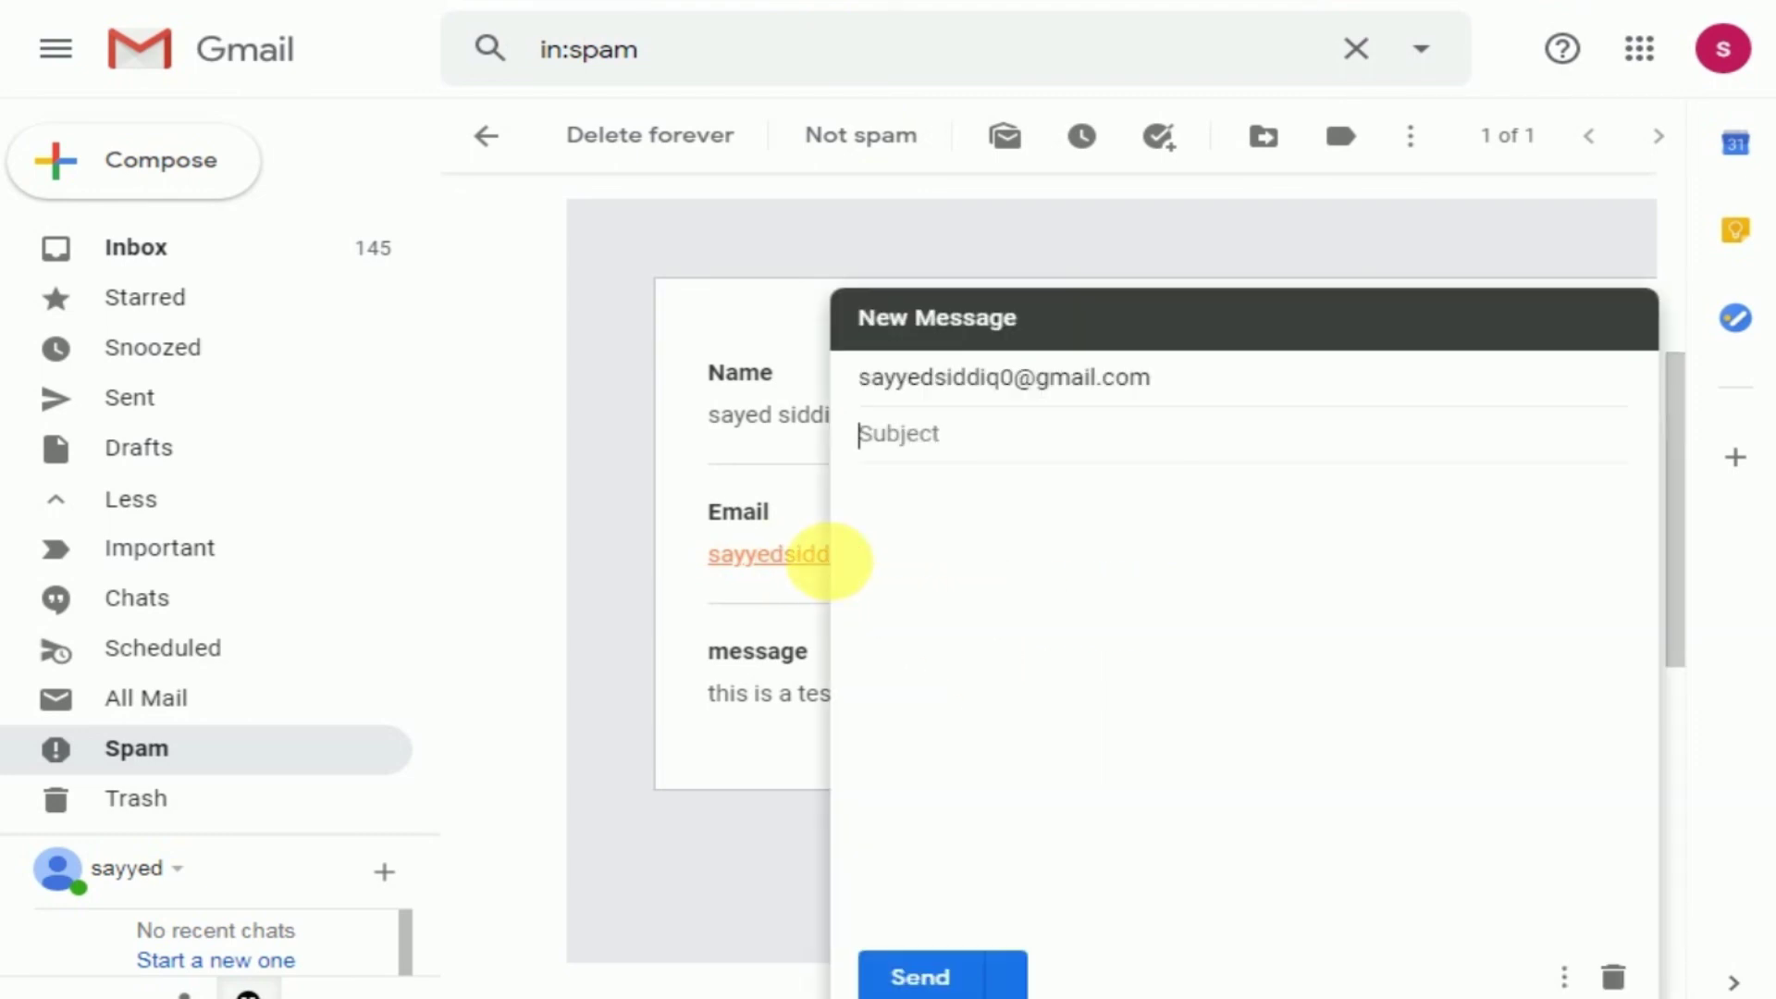